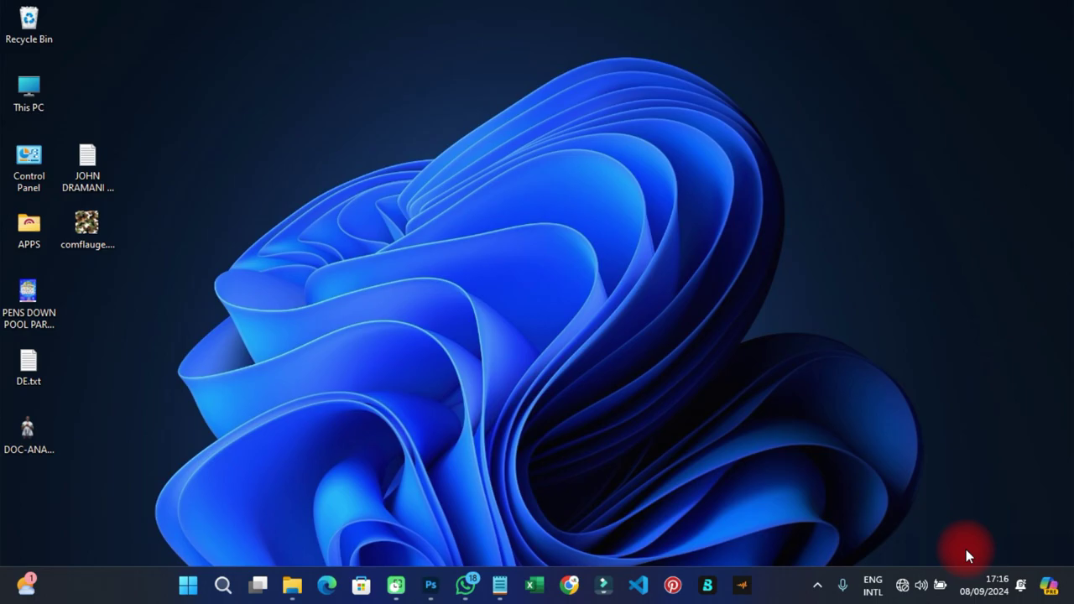
Launch Photoshop and bring up the New Document dialog from the Home screen
{"action": "left_click", "coordinate": [430, 585]}
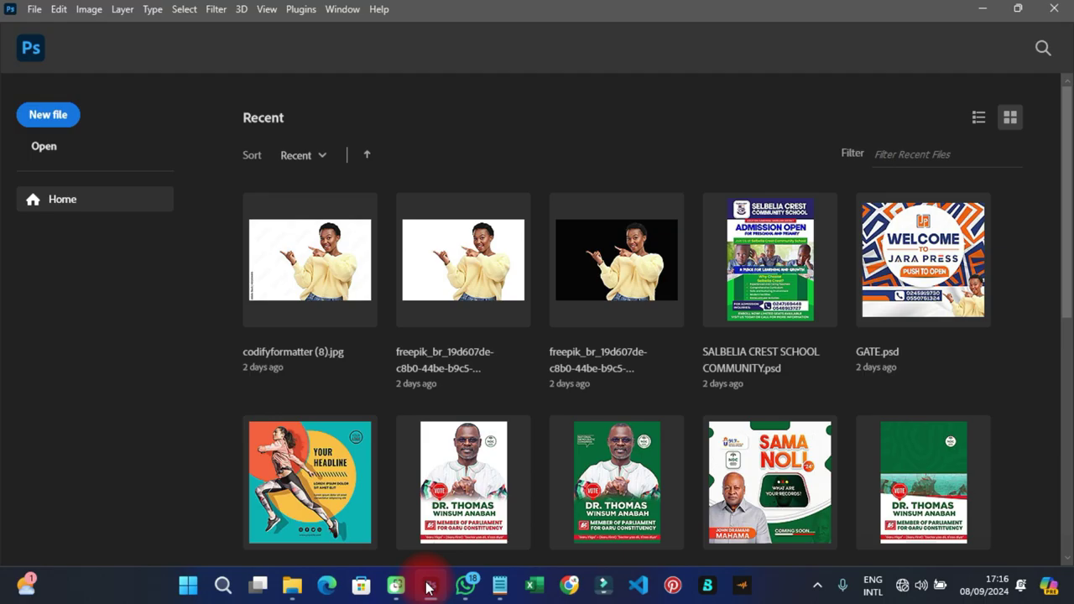
{"action": "left_click", "coordinate": [45, 118]}
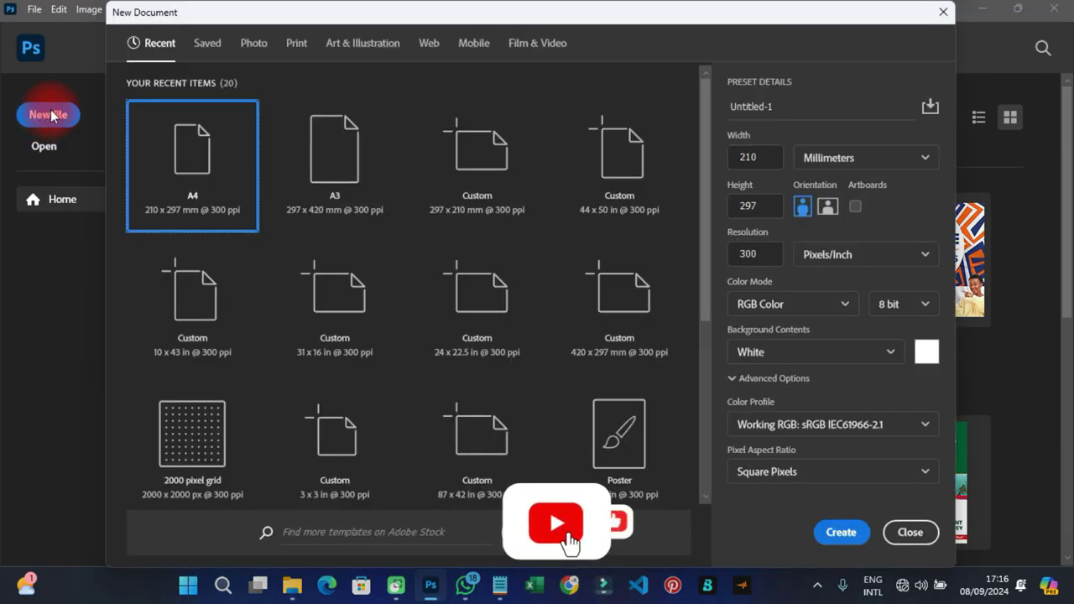
Create a blank A4 portrait document at 300 ppi named 'DOC ANABAH'
{"action": "left_click", "coordinate": [201, 178]}
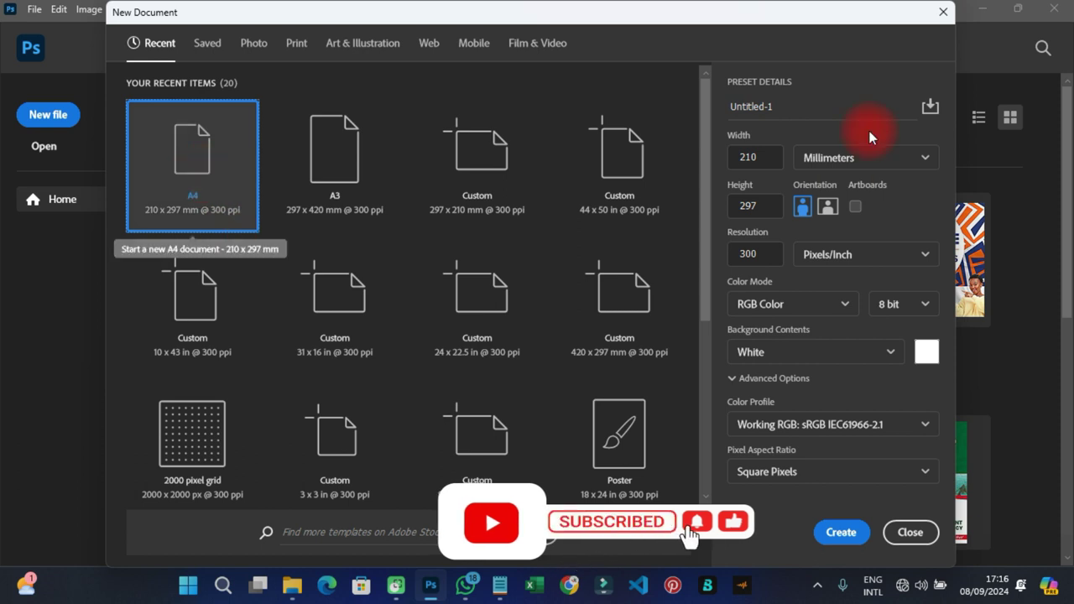
{"action": "left_click", "coordinate": [798, 108]}
{"action": "left_click_drag", "start_coordinate": [798, 107], "coordinate": [727, 107]}
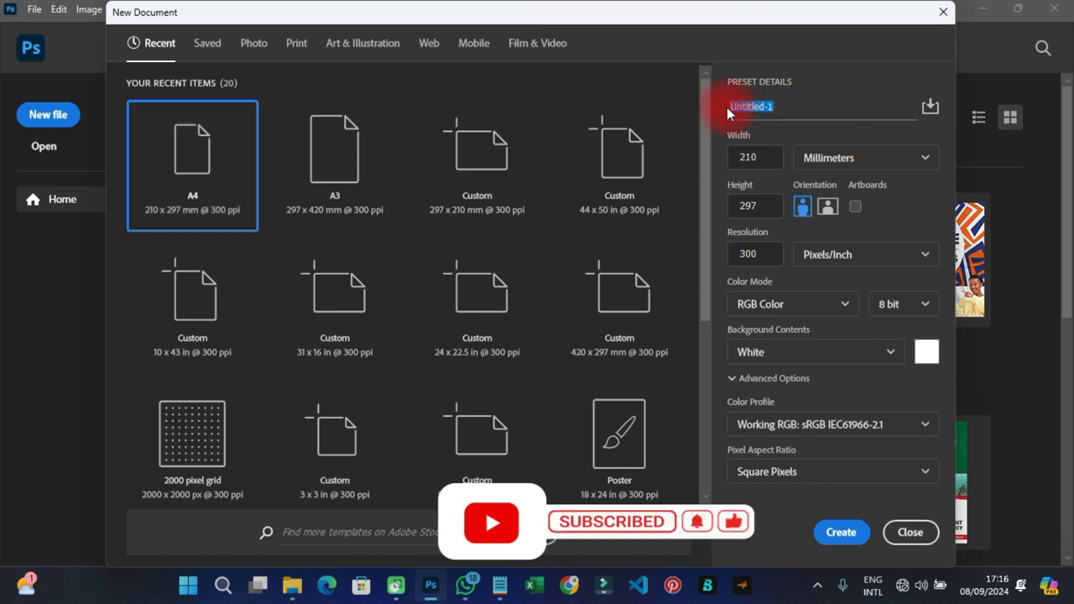
{"action": "type", "text": "ANA"}
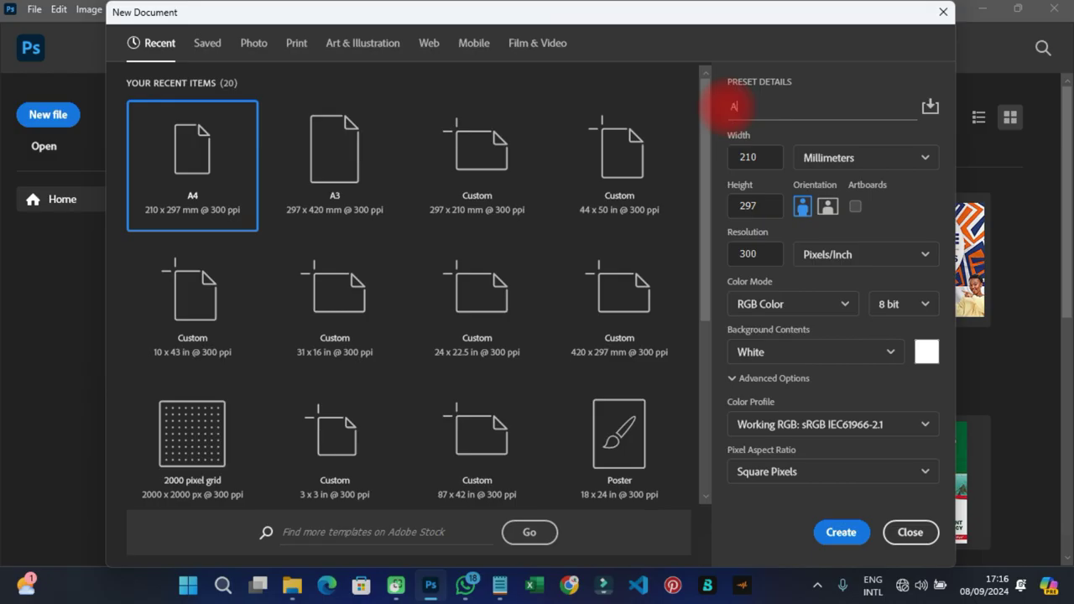
{"action": "type", "text": "BAH"}
{"action": "key", "text": "Left"}
{"action": "key", "text": "Left"}
{"action": "type", "text": "DOC"}
{"action": "key", "text": "Right"}
{"action": "key", "text": "Right"}
{"action": "key", "text": "Right"}
{"action": "key", "text": "Right"}
{"action": "key", "text": "Right"}
{"action": "key", "text": "Right"}
{"action": "left_click", "coordinate": [841, 532]}
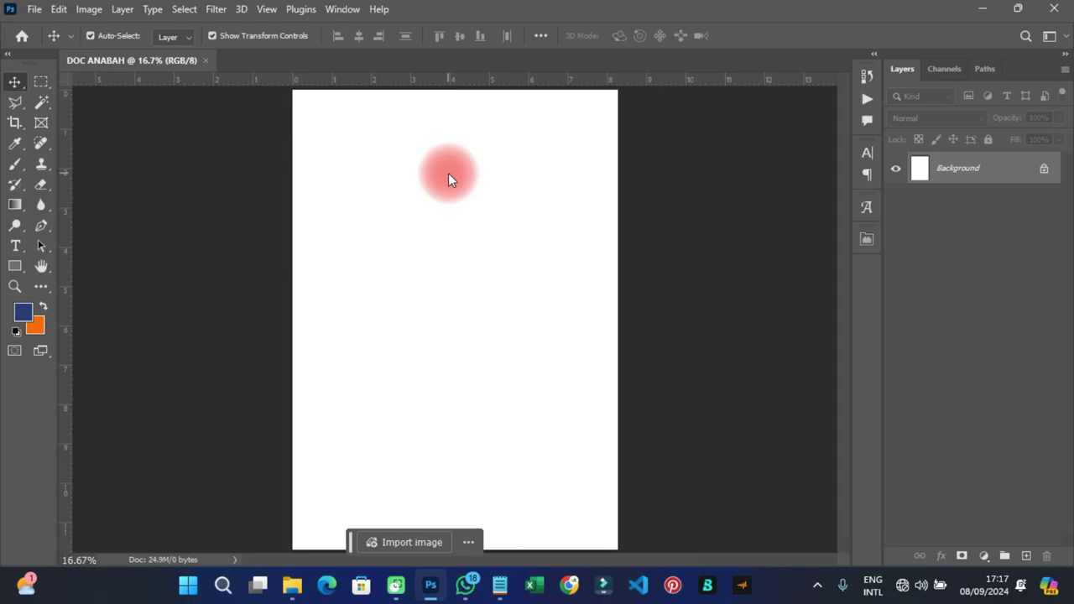
Place comflauge.jpg into the document as a linked image
{"action": "left_click", "coordinate": [34, 10]}
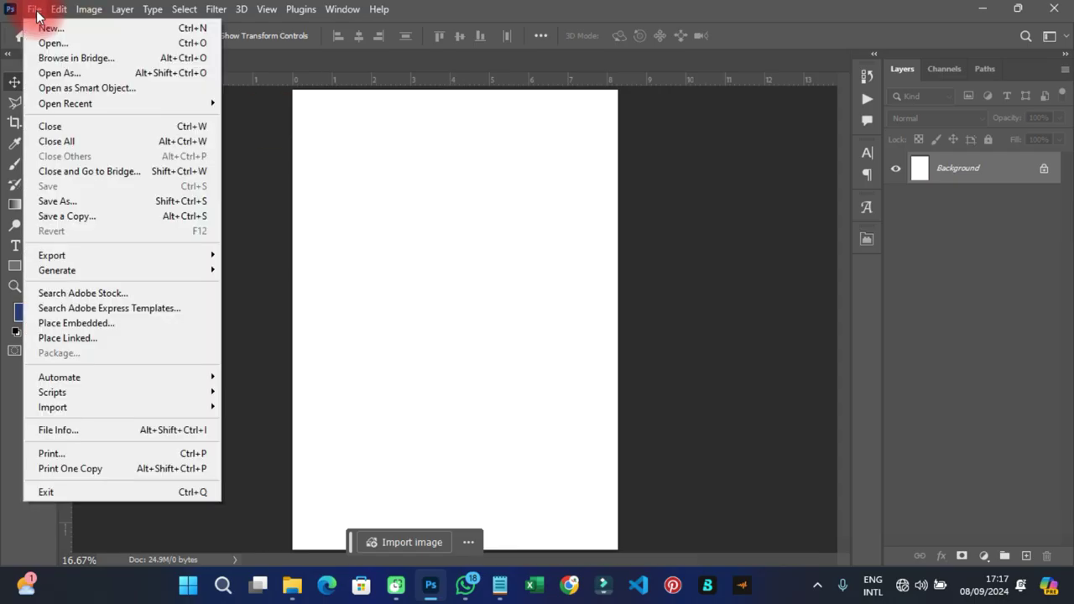
{"action": "left_click", "coordinate": [80, 341]}
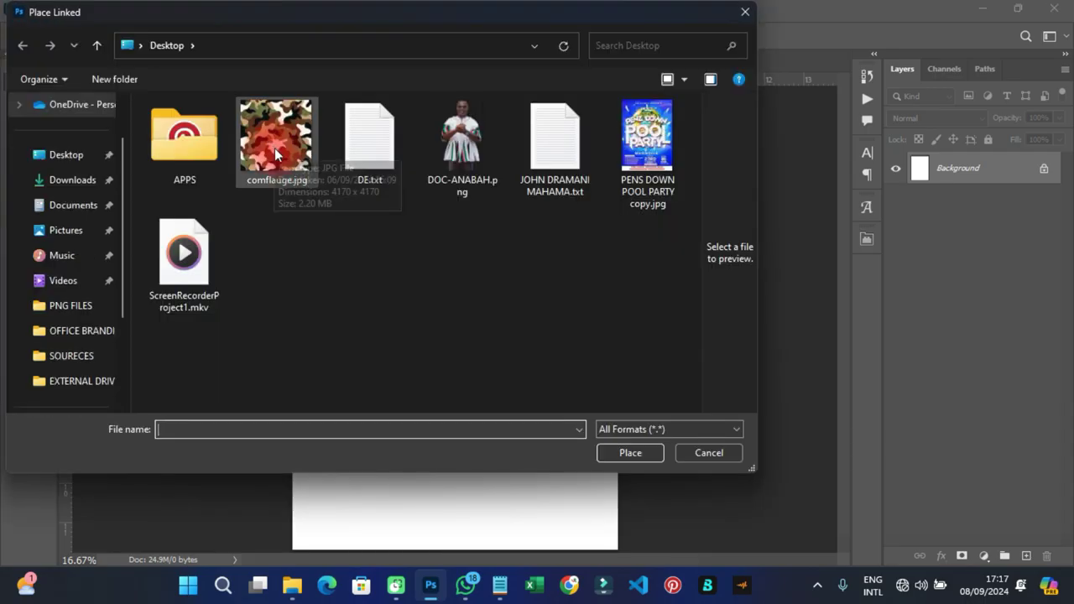
{"action": "double_click", "coordinate": [275, 153]}
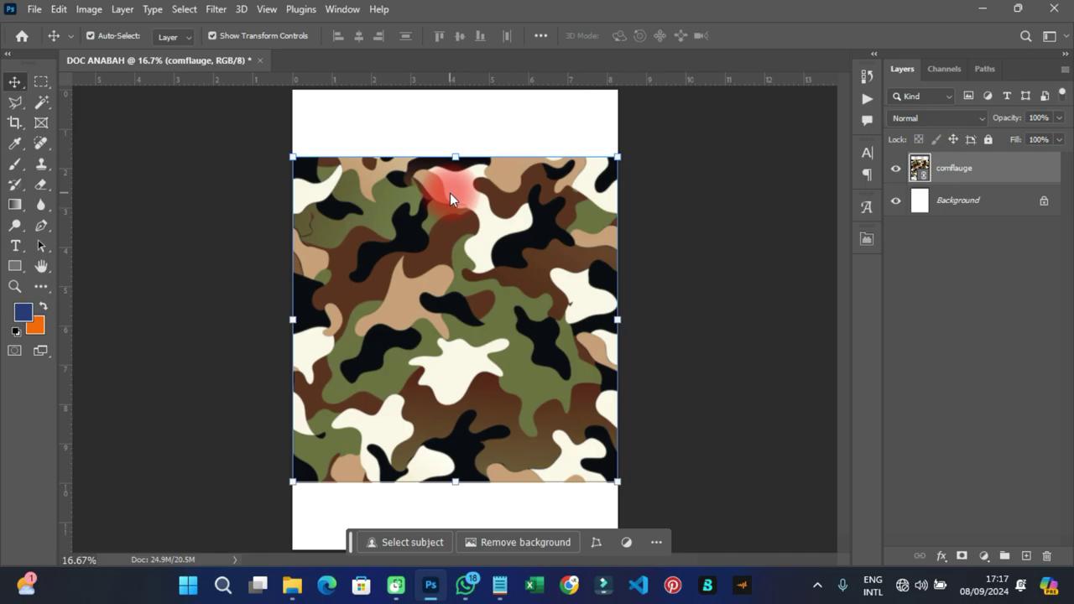
Rasterize the comflauge layer and scale it to 146.64% to cover the page
{"action": "double_click", "coordinate": [966, 165]}
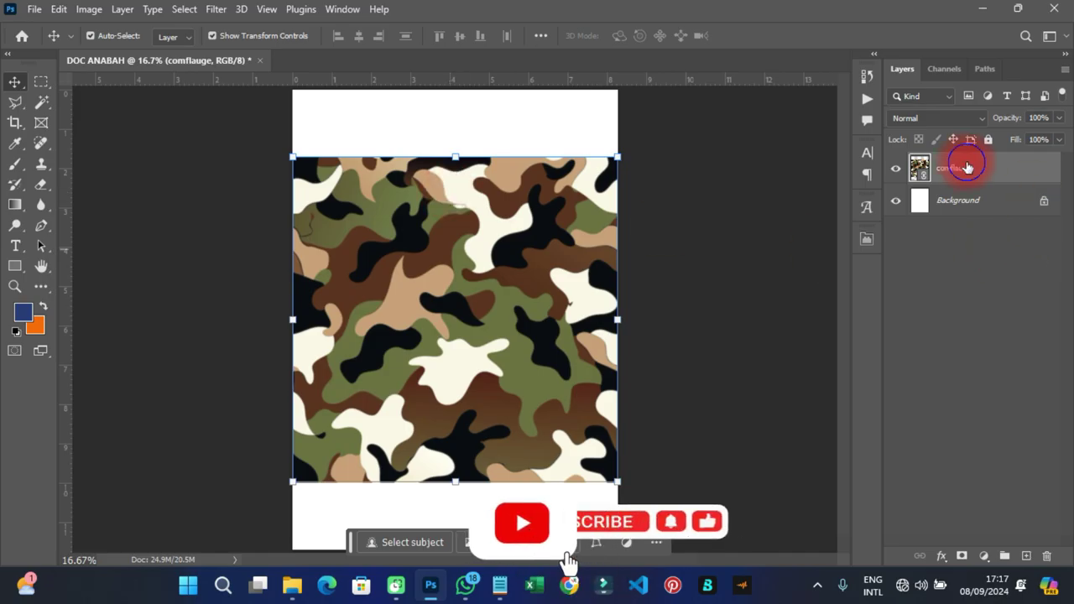
{"action": "right_click", "coordinate": [967, 166]}
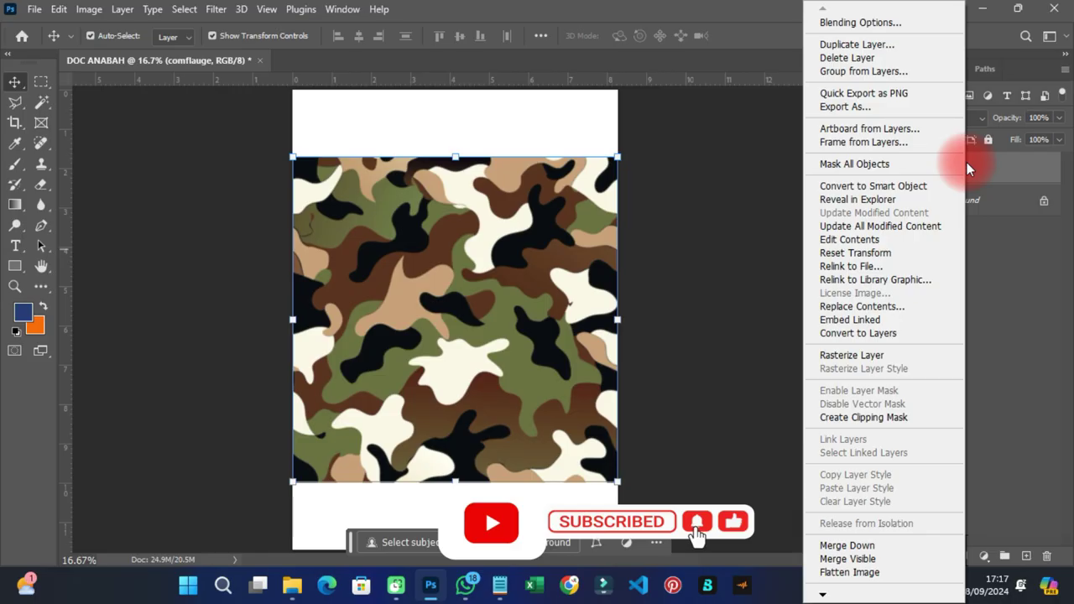
{"action": "left_click", "coordinate": [853, 355]}
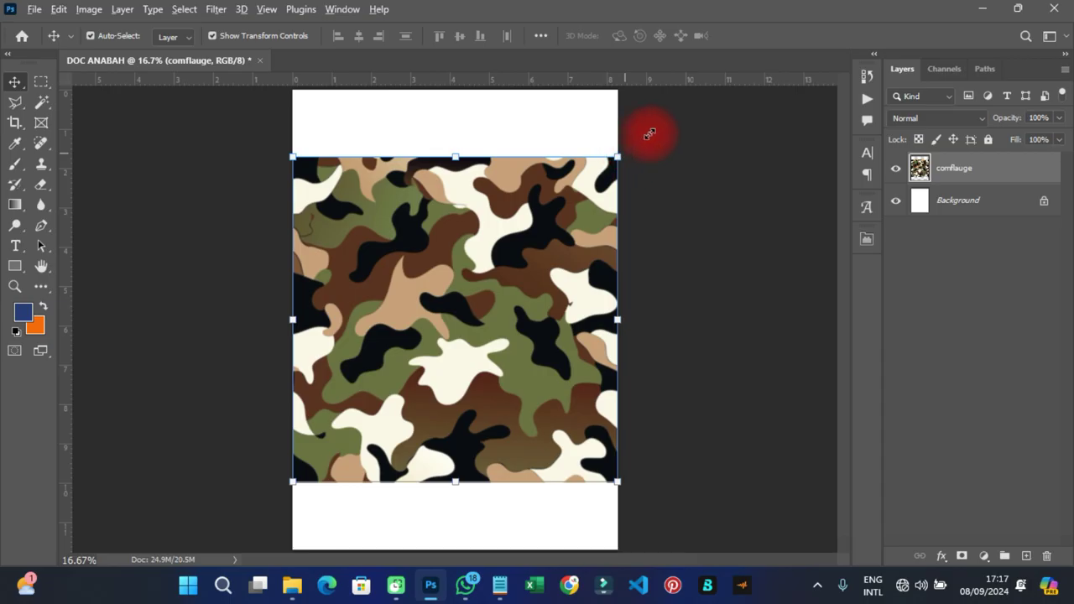
{"action": "left_click_drag", "start_coordinate": [650, 135], "coordinate": [709, 87]}
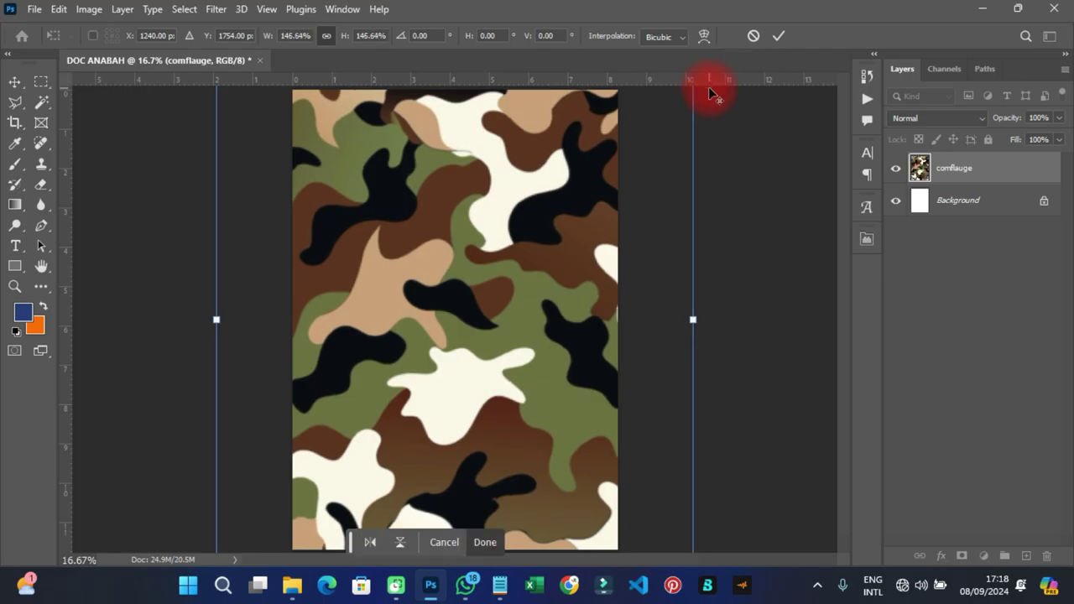
{"action": "left_click", "coordinate": [772, 35]}
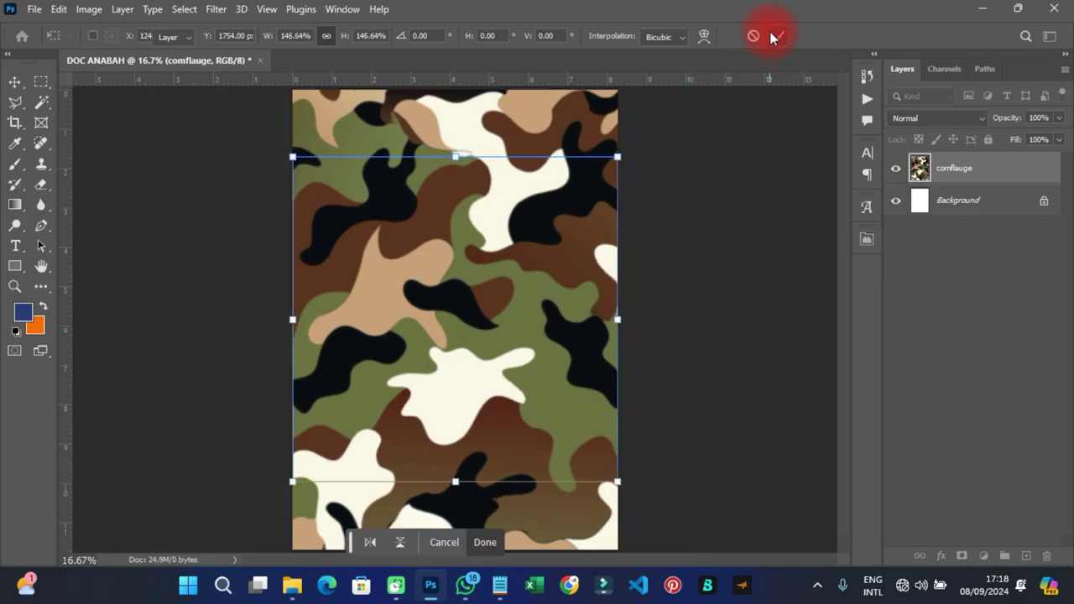
{"action": "left_click", "coordinate": [469, 290]}
{"action": "scroll", "coordinate": [469, 290], "scroll_direction": "up", "scroll_amount": 2}
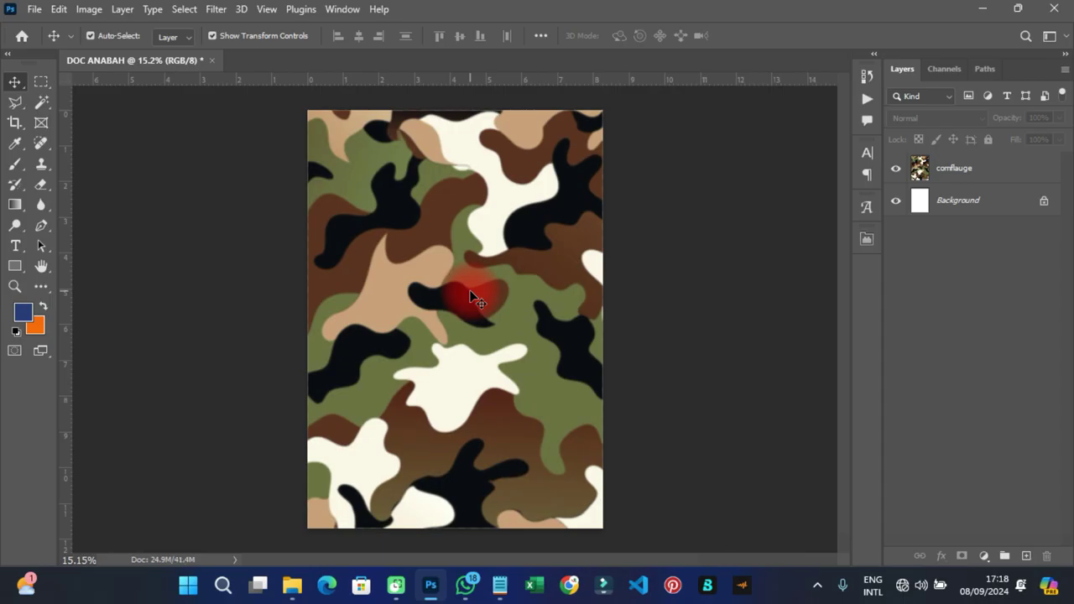
Draw a rectangle covering the whole page above the Background layer
{"action": "left_click", "coordinate": [965, 171]}
{"action": "left_click", "coordinate": [942, 206]}
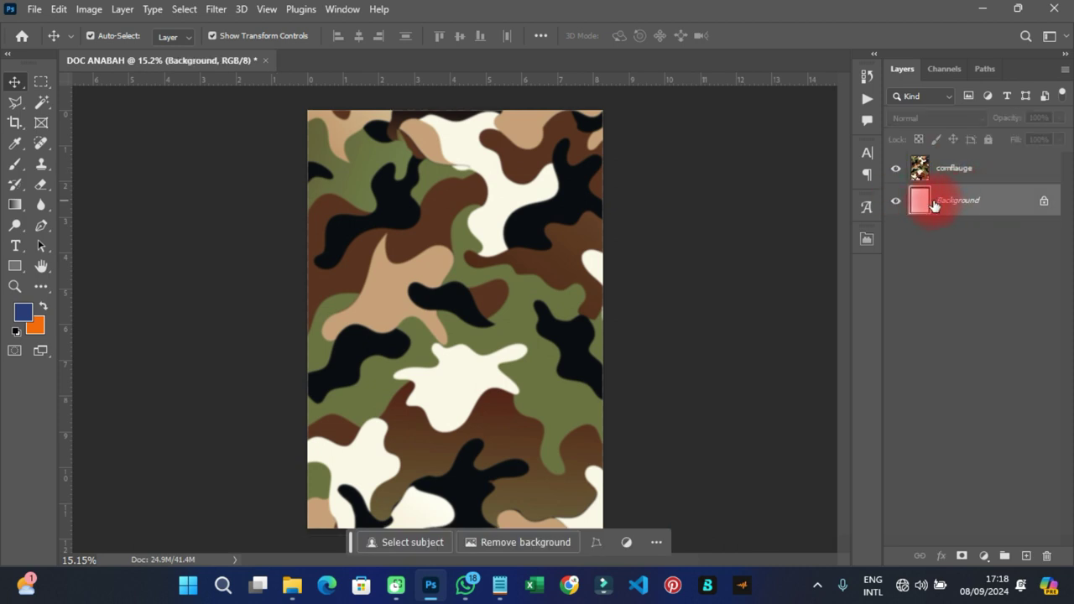
{"action": "left_click", "coordinate": [941, 203]}
{"action": "mouse_move", "coordinate": [899, 538]}
{"action": "left_mouse_down"}
{"action": "mouse_move", "coordinate": [898, 496]}
{"action": "mouse_move", "coordinate": [762, 547]}
{"action": "mouse_move", "coordinate": [721, 538]}
{"action": "left_mouse_up"}
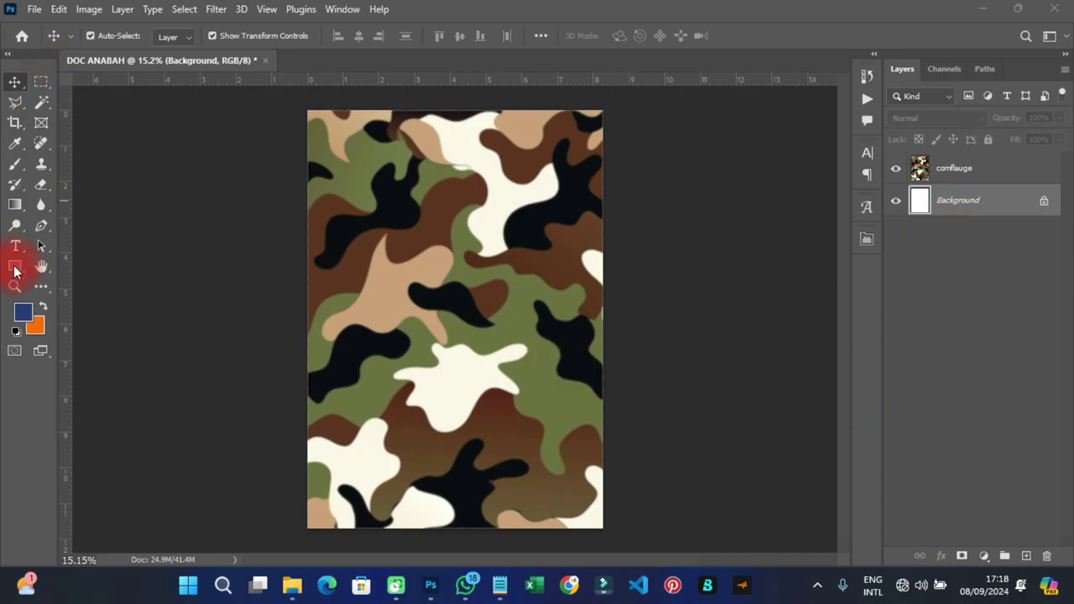
{"action": "left_click_drag", "start_coordinate": [14, 269], "coordinate": [75, 267]}
{"action": "left_click_drag", "start_coordinate": [287, 97], "coordinate": [626, 545]}
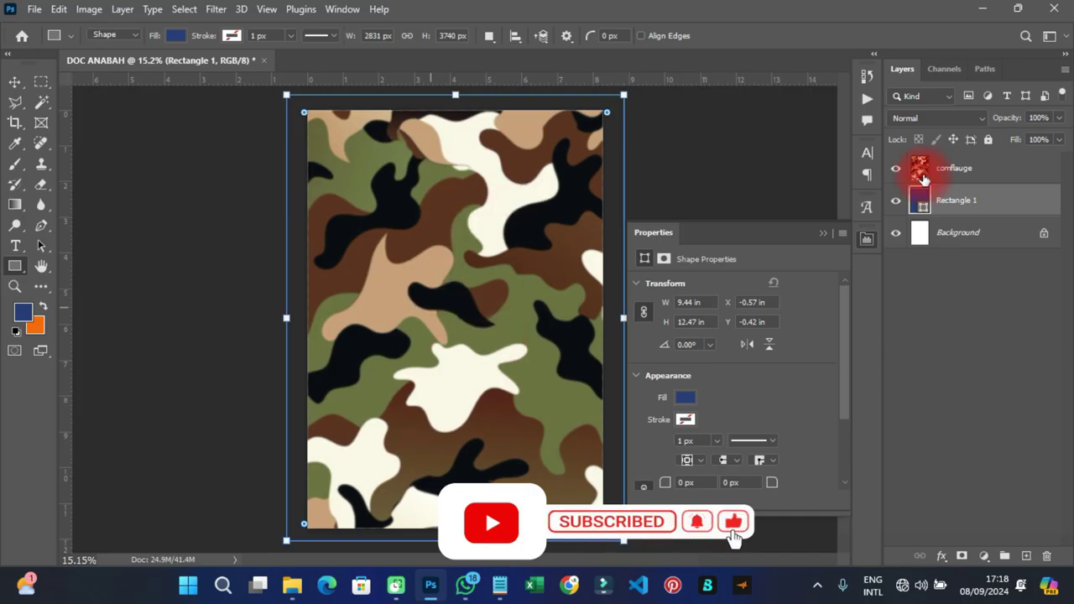
Fill the rectangle with web-safe green #006600, keeping it beneath the comflauge layer
{"action": "left_click_drag", "start_coordinate": [989, 204], "coordinate": [986, 163]}
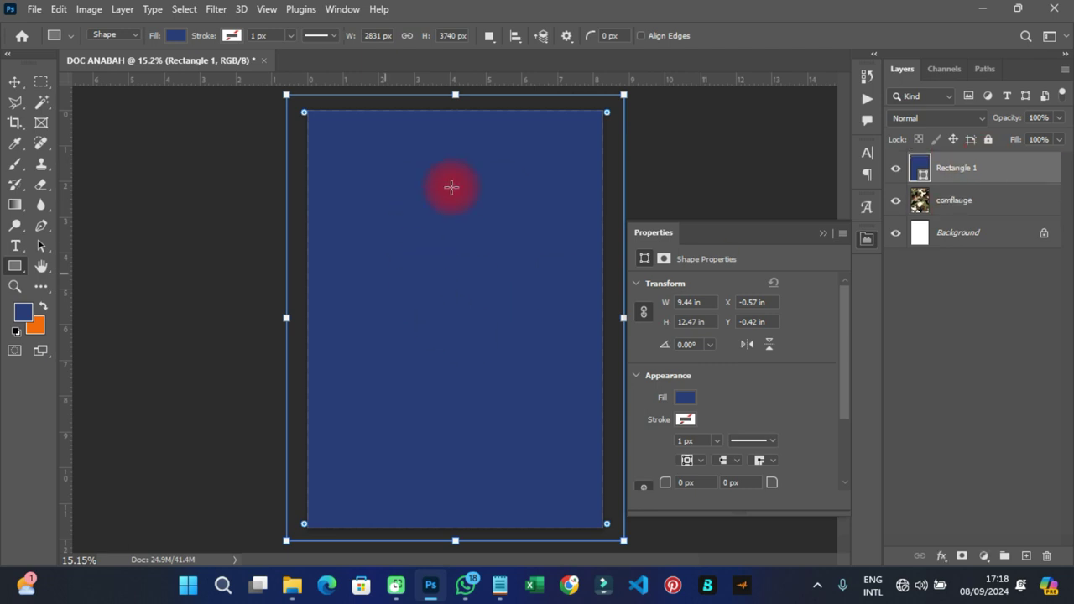
{"action": "left_click_drag", "start_coordinate": [911, 194], "coordinate": [923, 179]}
{"action": "double_click", "coordinate": [923, 178]}
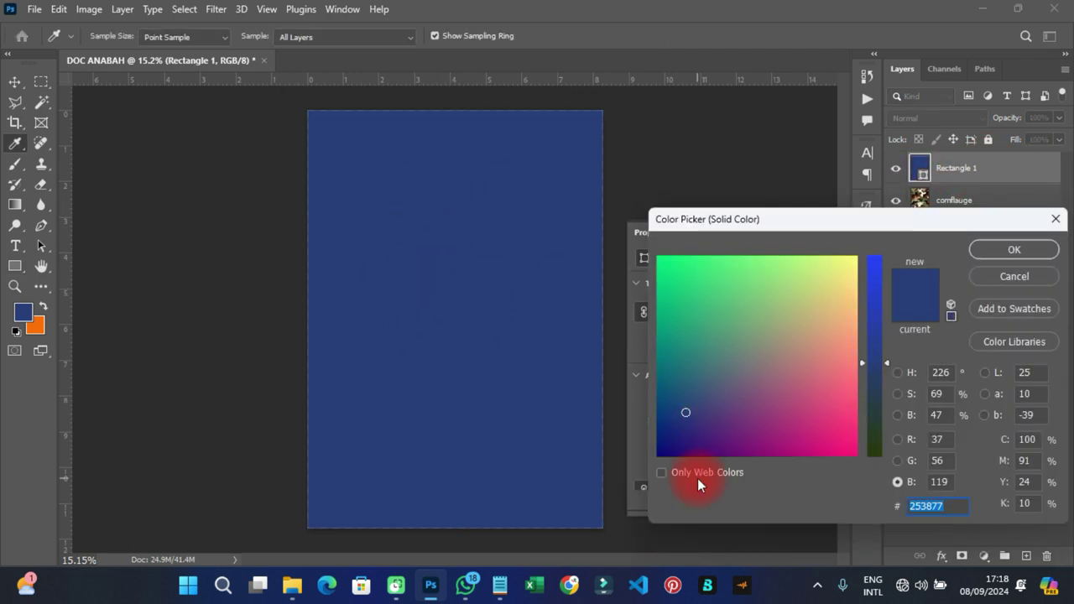
{"action": "left_click", "coordinate": [697, 474]}
{"action": "left_click_drag", "start_coordinate": [883, 462], "coordinate": [884, 465]}
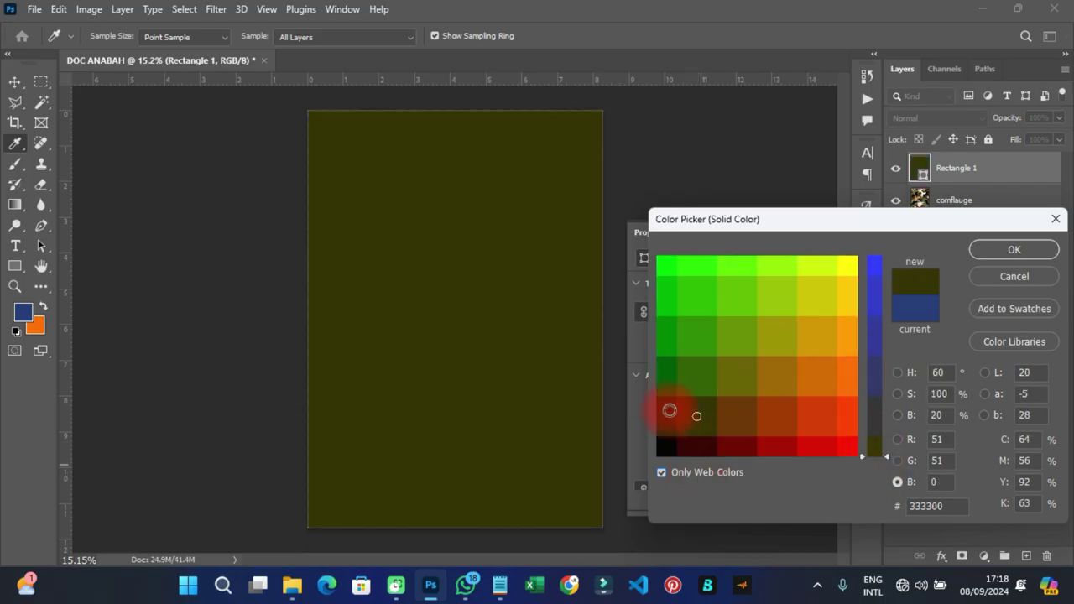
{"action": "left_click", "coordinate": [663, 382]}
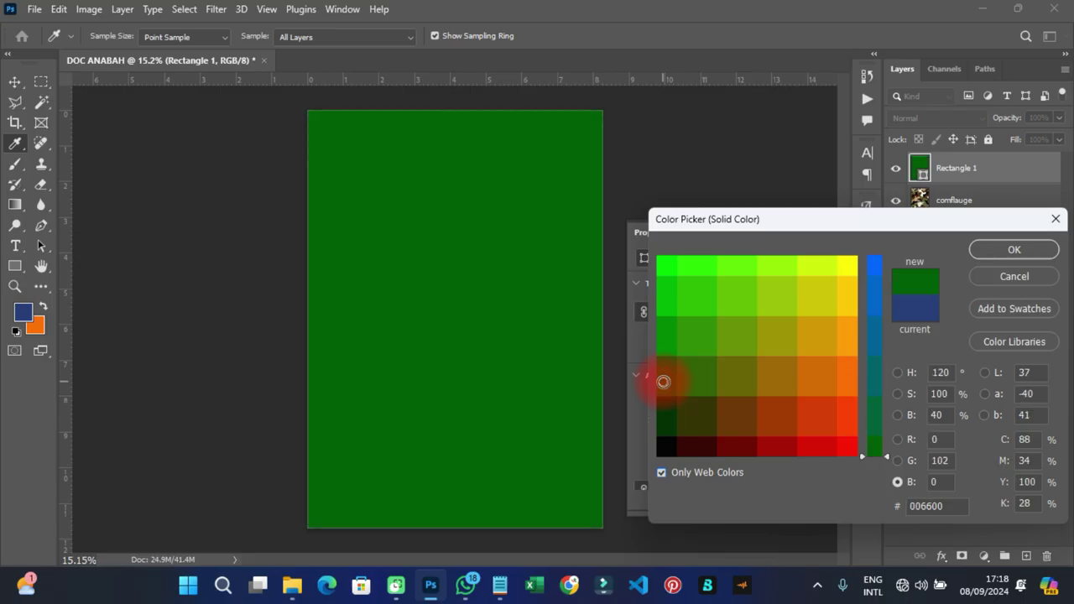
{"action": "left_click", "coordinate": [877, 420]}
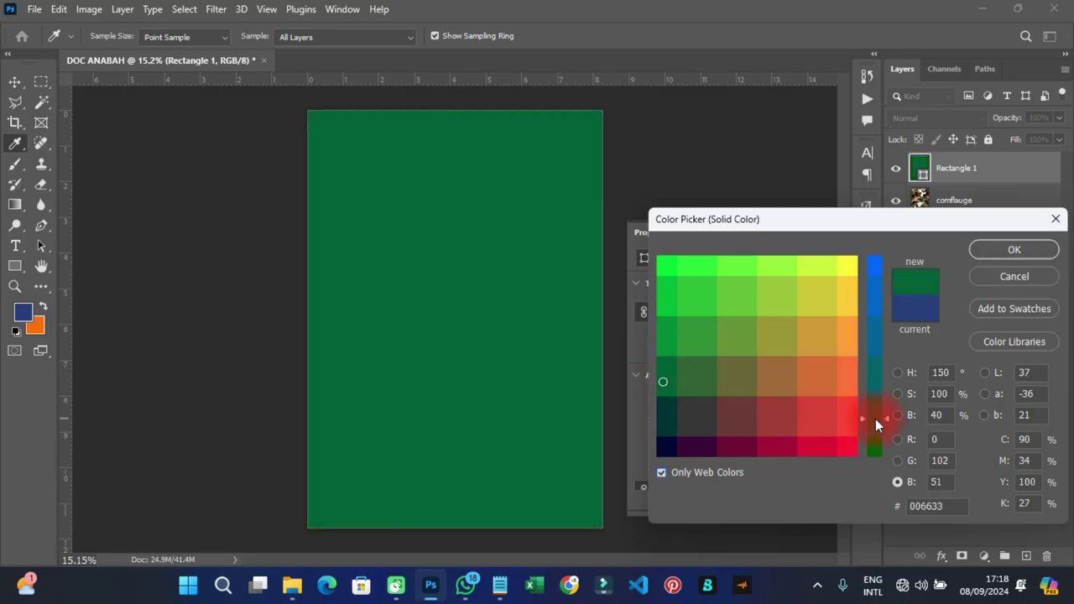
{"action": "left_click", "coordinate": [877, 444]}
{"action": "left_click", "coordinate": [992, 249]}
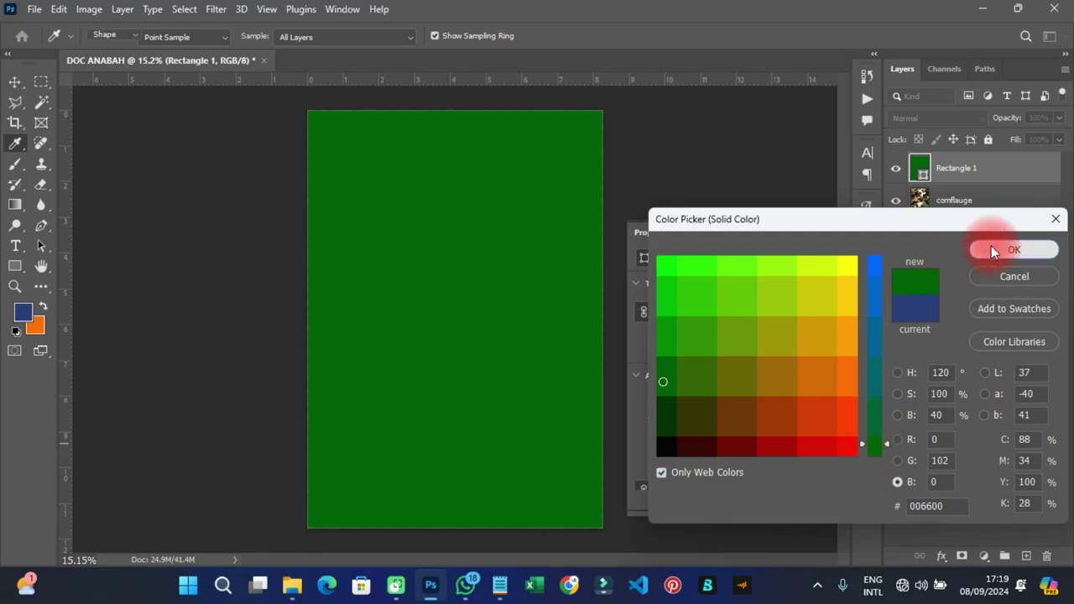
{"action": "mouse_move", "coordinate": [958, 194]}
{"action": "left_mouse_down"}
{"action": "mouse_move", "coordinate": [960, 168]}
{"action": "mouse_move", "coordinate": [974, 204]}
{"action": "left_mouse_up"}
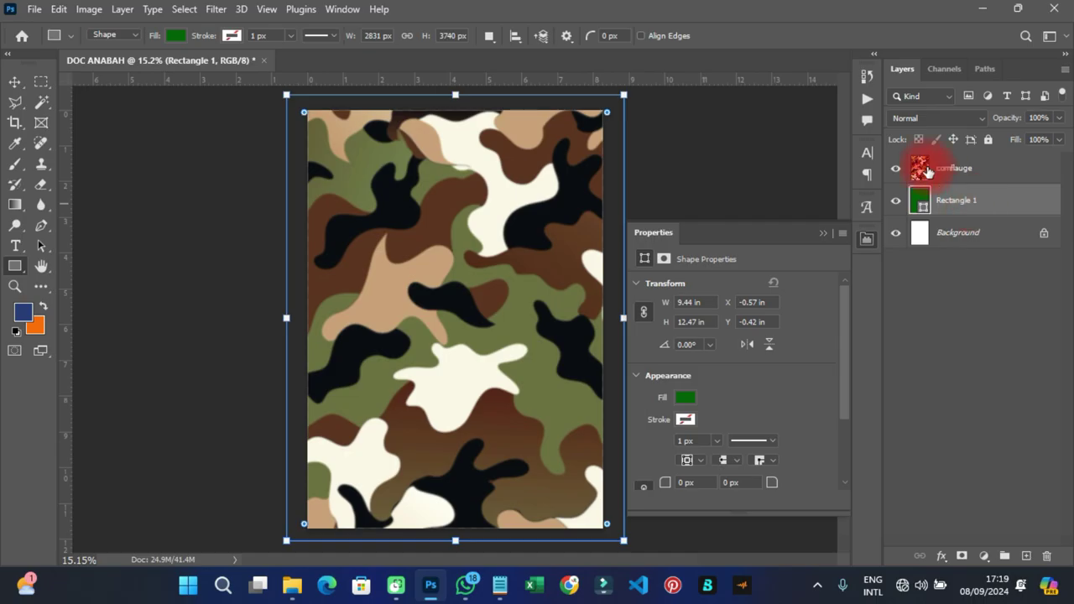
Set comflauge to Overlay at 39% opacity and select Rectangle 1 alongside it
{"action": "left_click", "coordinate": [958, 172]}
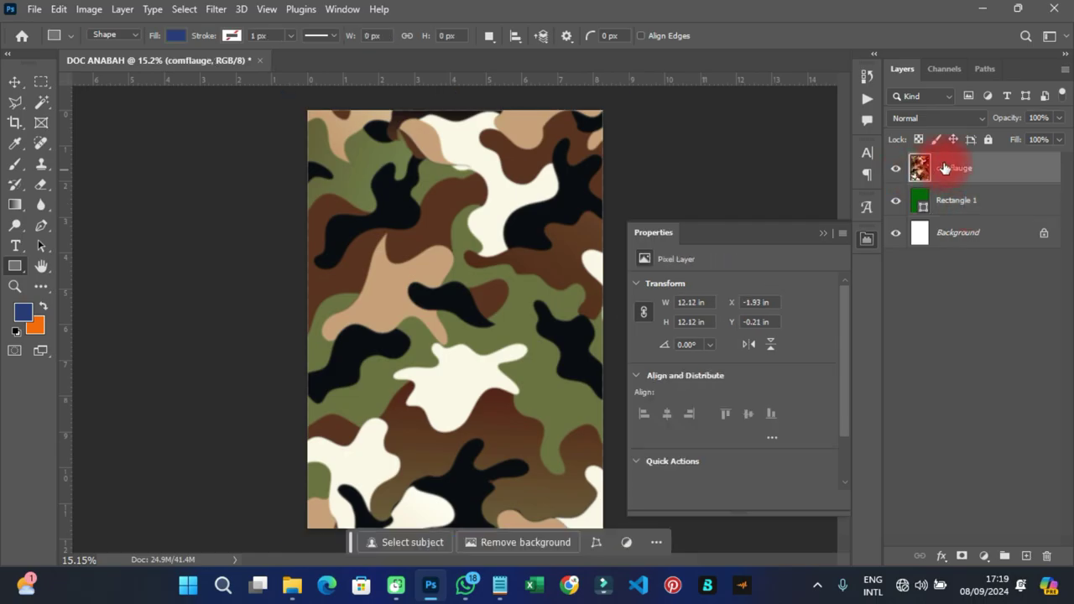
{"action": "left_click", "coordinate": [871, 240]}
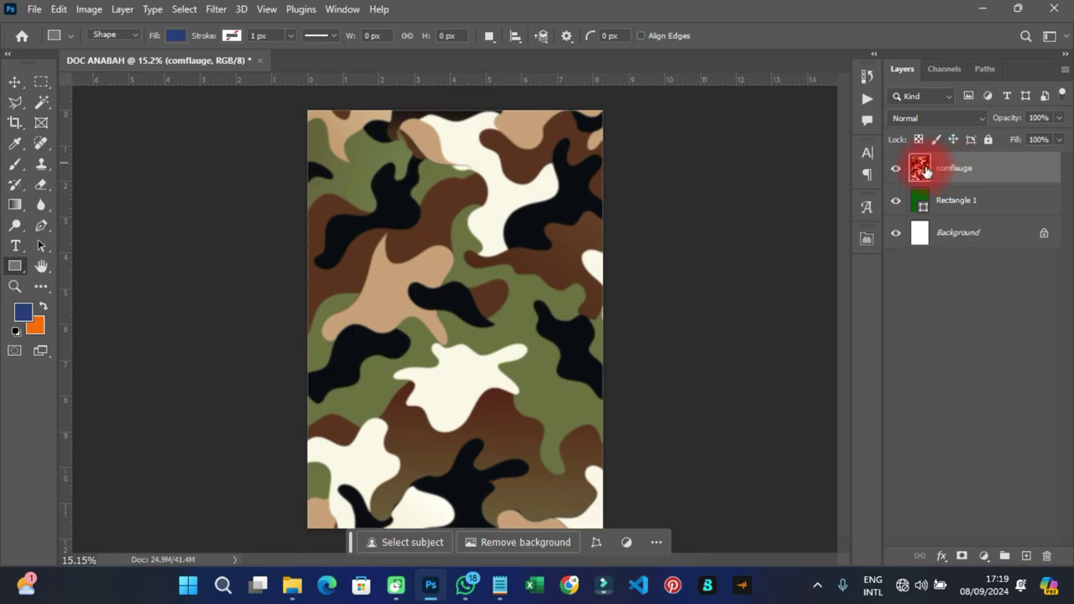
{"action": "left_click", "coordinate": [928, 119]}
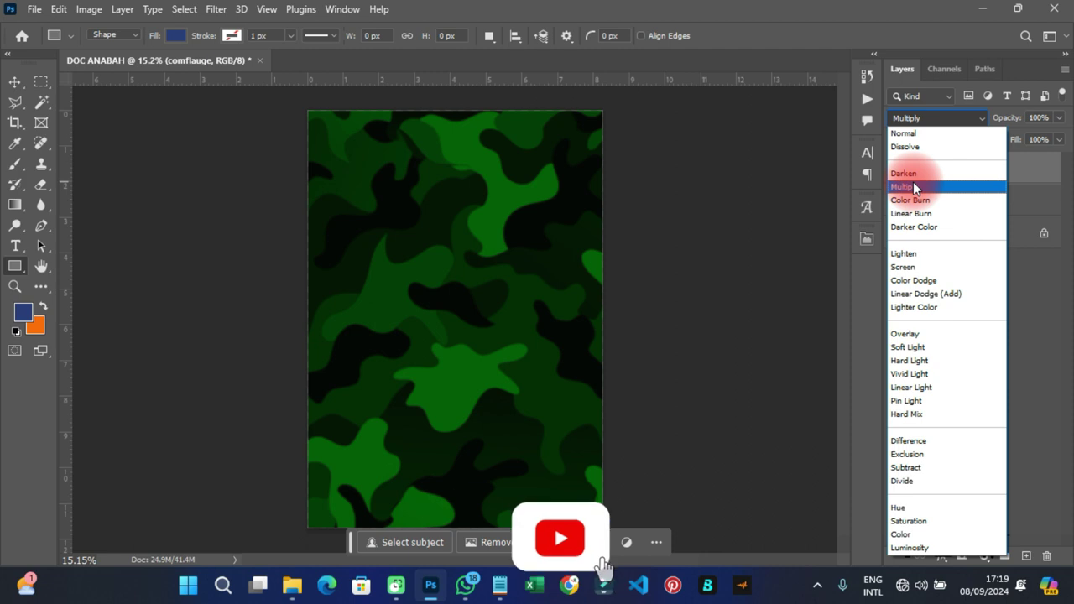
{"action": "left_click", "coordinate": [905, 334]}
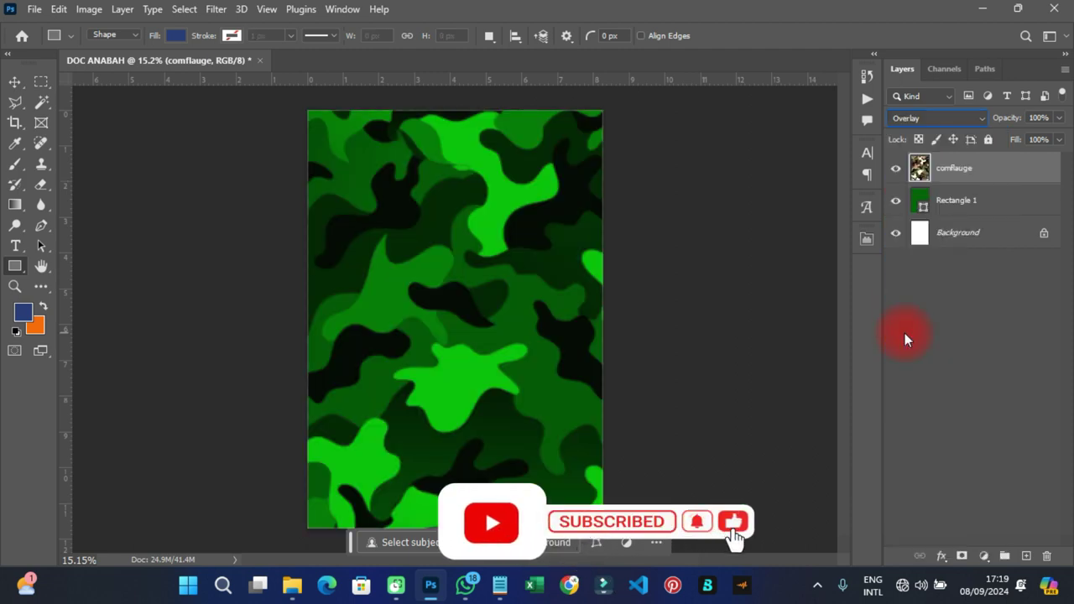
{"action": "left_click", "coordinate": [1060, 118]}
{"action": "left_click_drag", "start_coordinate": [1049, 137], "coordinate": [1024, 137]}
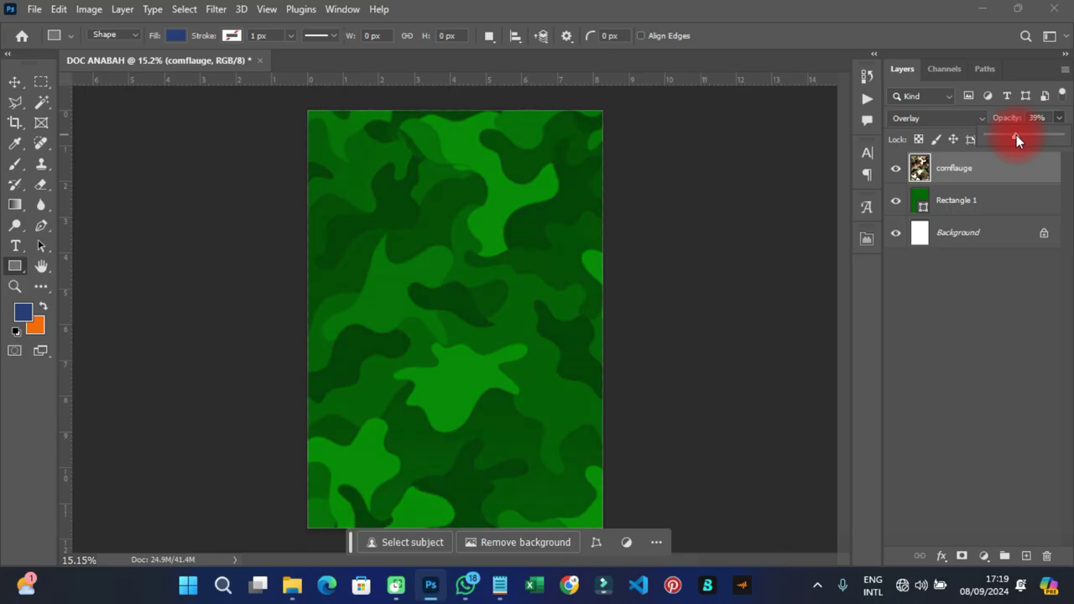
{"action": "left_click", "coordinate": [920, 117]}
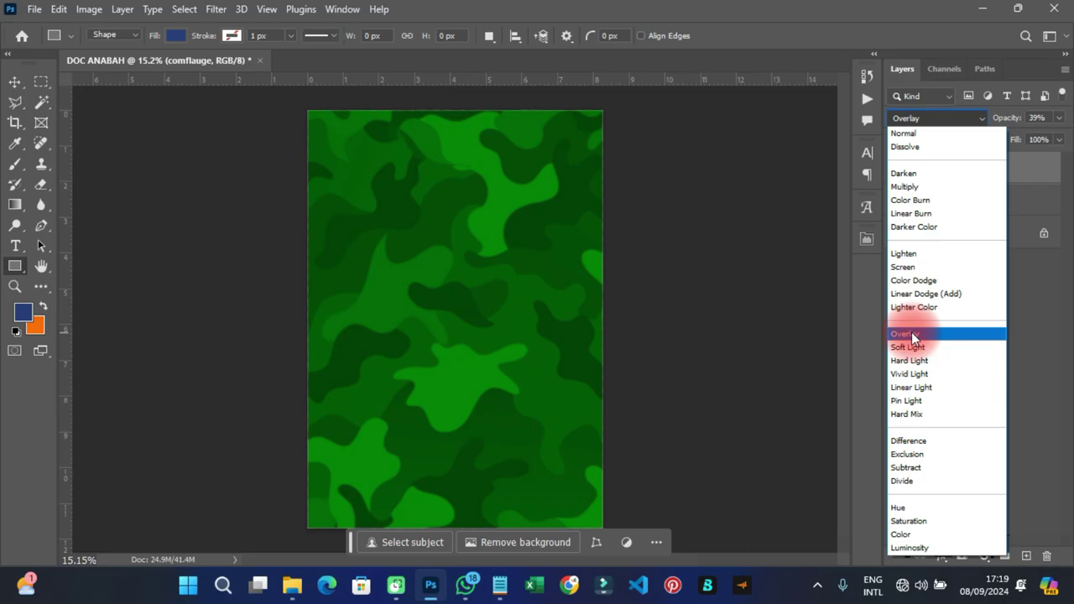
{"action": "left_click", "coordinate": [911, 334]}
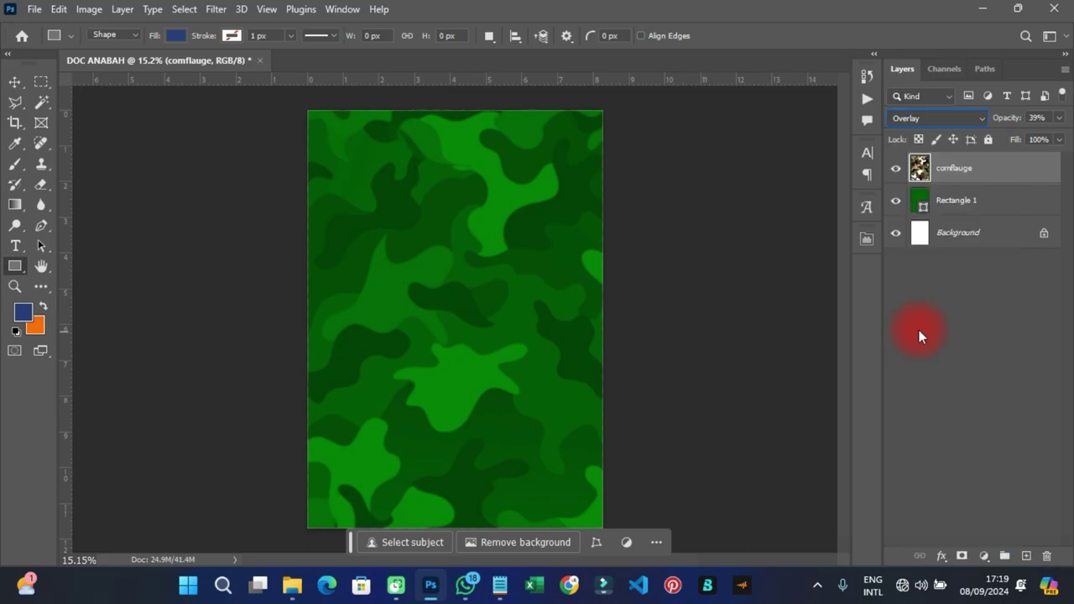
{"action": "left_click", "coordinate": [959, 206], "text": "shift"}
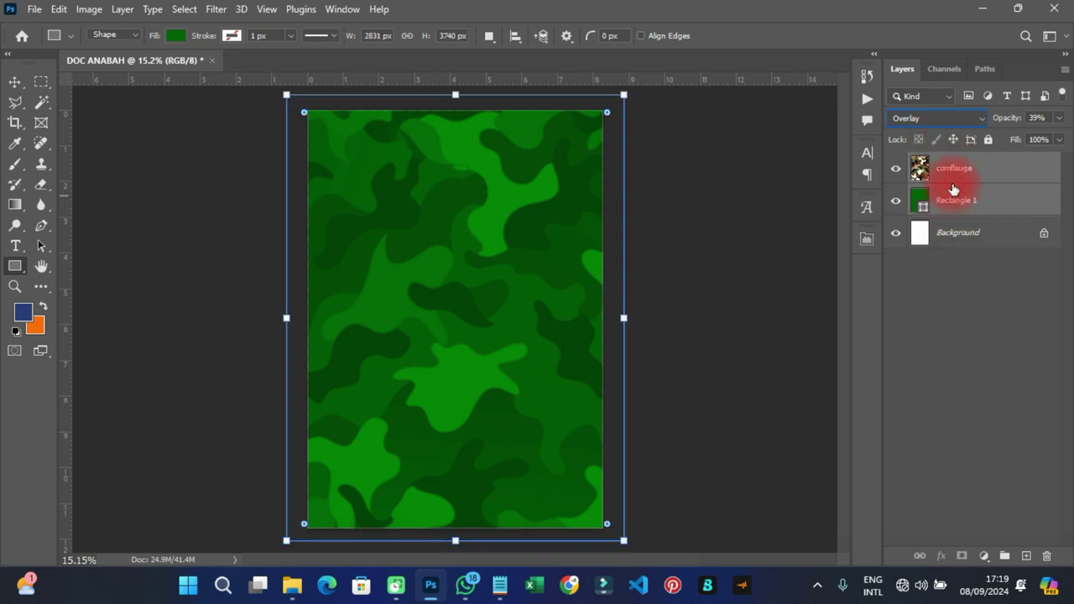
Group the camouflage and rectangle layers, rename the group 'BG', and lock it
{"action": "key", "text": "ctrl+g"}
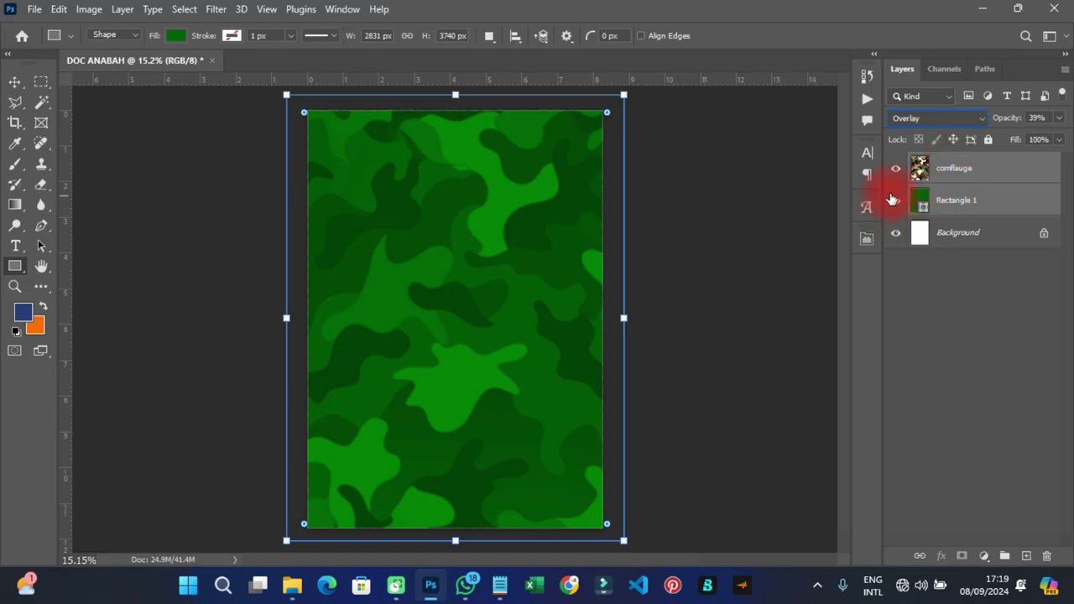
{"action": "key", "text": "ctrl+g"}
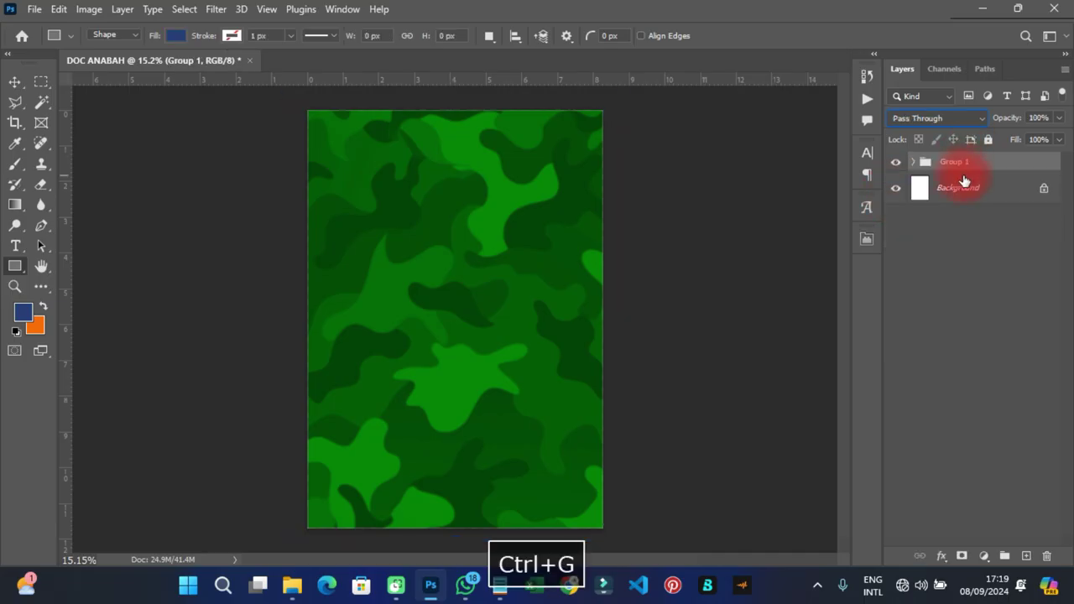
{"action": "double_click", "coordinate": [949, 162]}
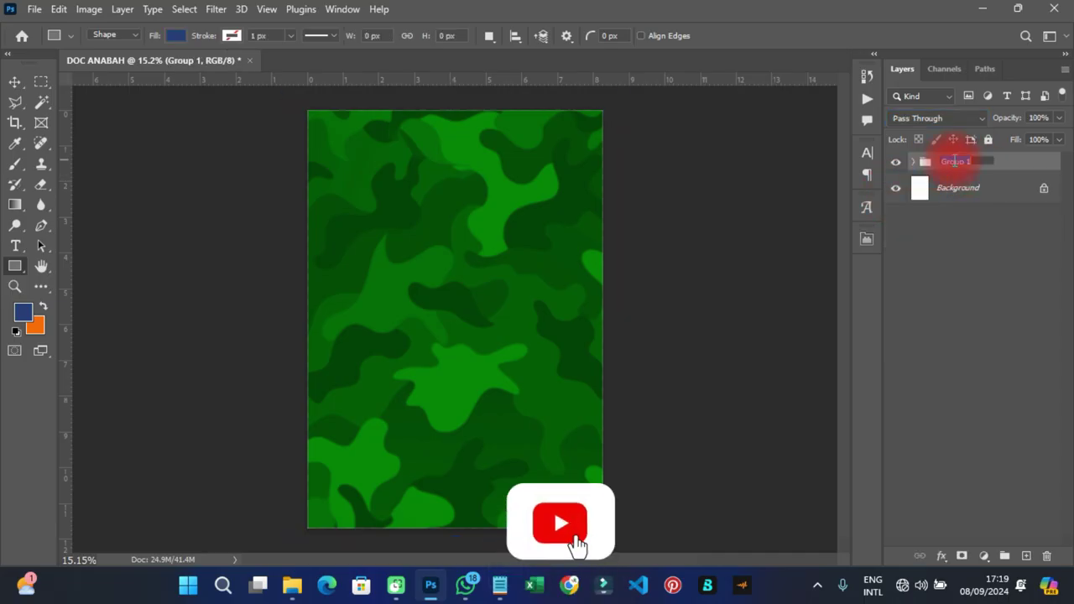
{"action": "type", "text": "BG"}
{"action": "key", "text": "Return"}
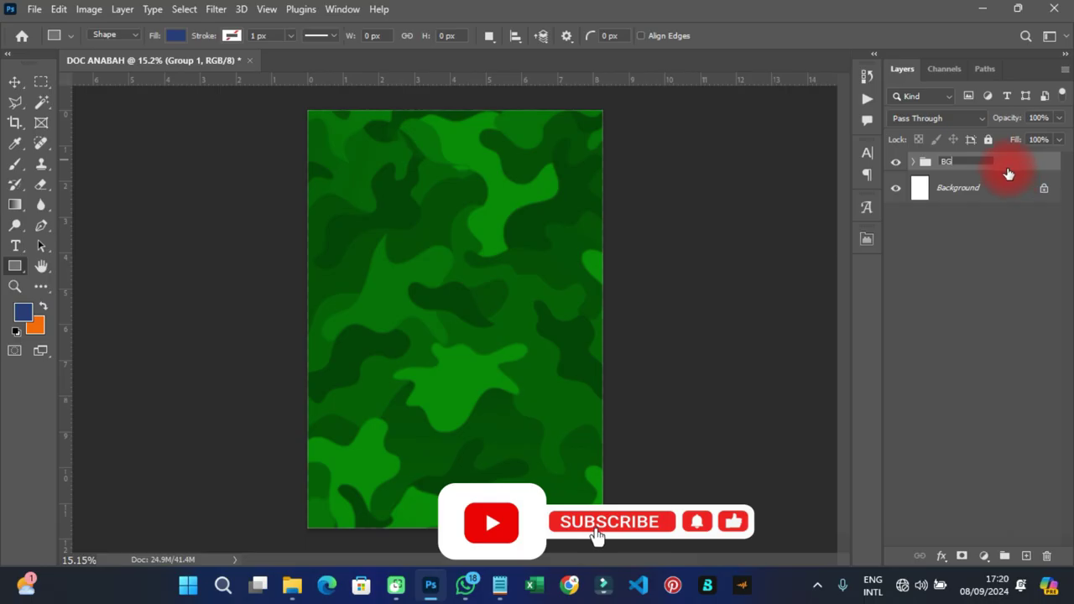
{"action": "left_click", "coordinate": [989, 141]}
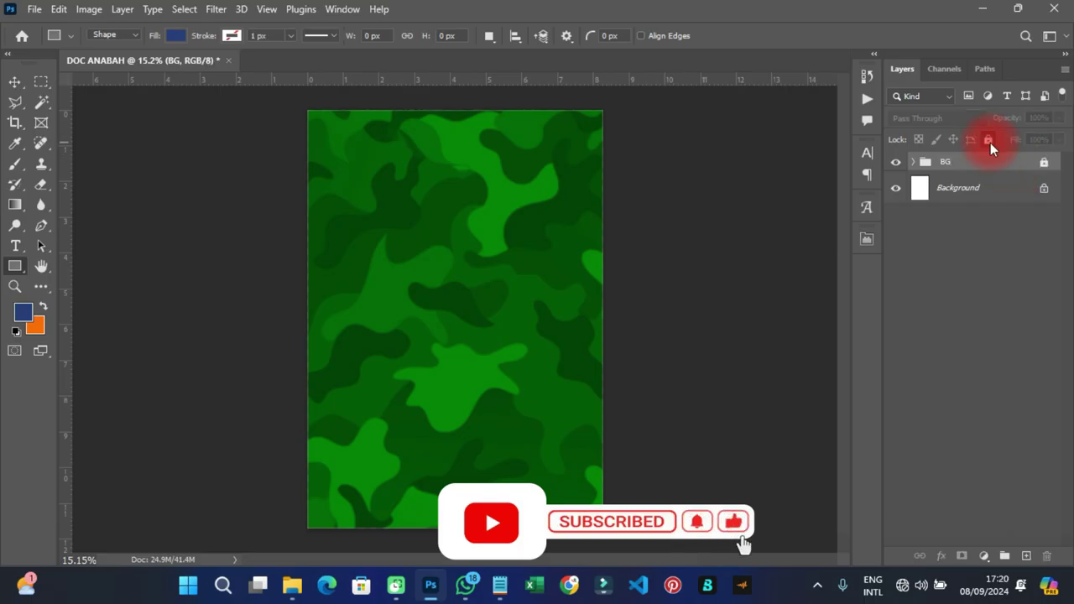
{"action": "left_click", "coordinate": [15, 82]}
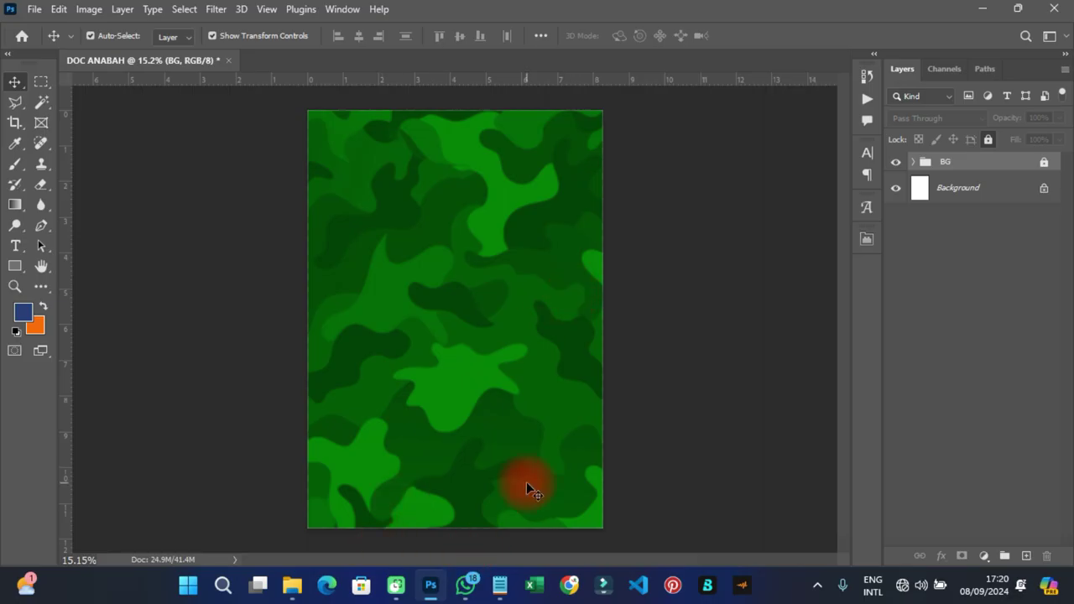
{"action": "mouse_move", "coordinate": [502, 588]}
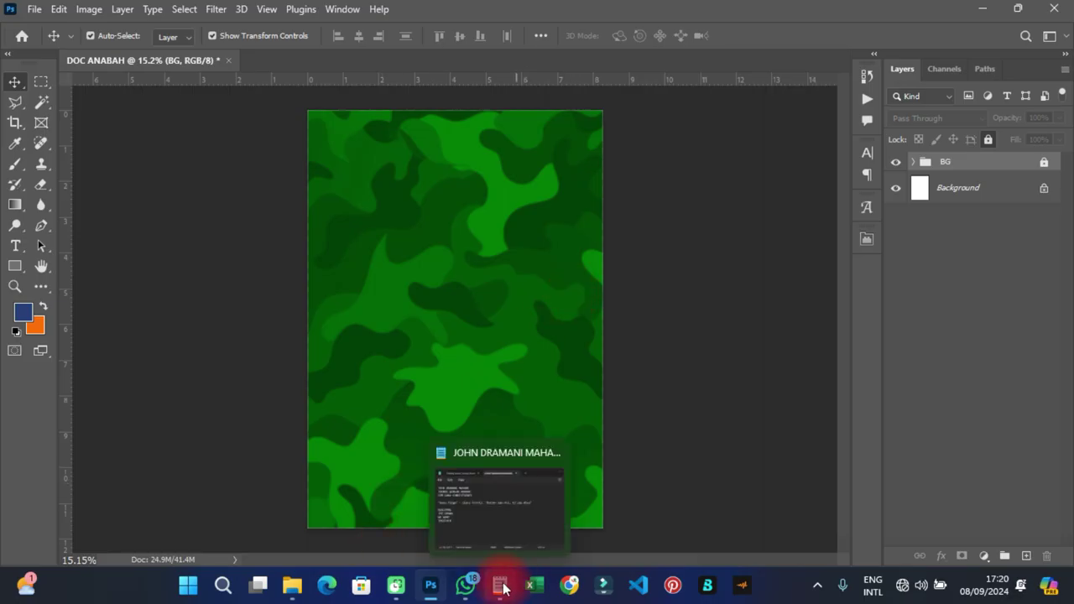
Place the DOC ANABAH photo as a linked layer and move it to the poster bottom
{"action": "left_click", "coordinate": [34, 9]}
{"action": "left_click", "coordinate": [87, 343]}
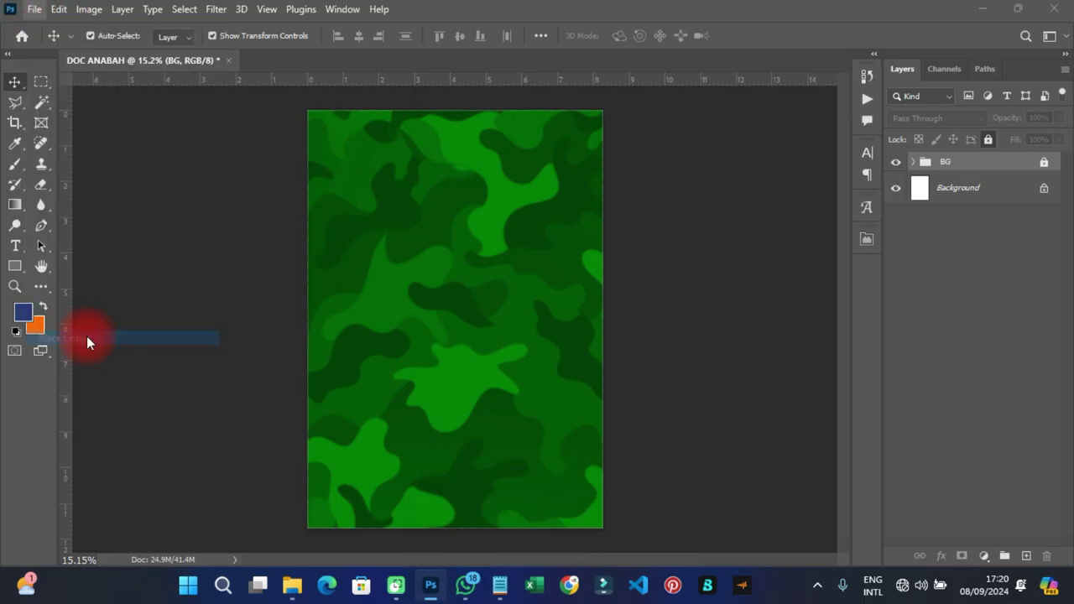
{"action": "double_click", "coordinate": [463, 130]}
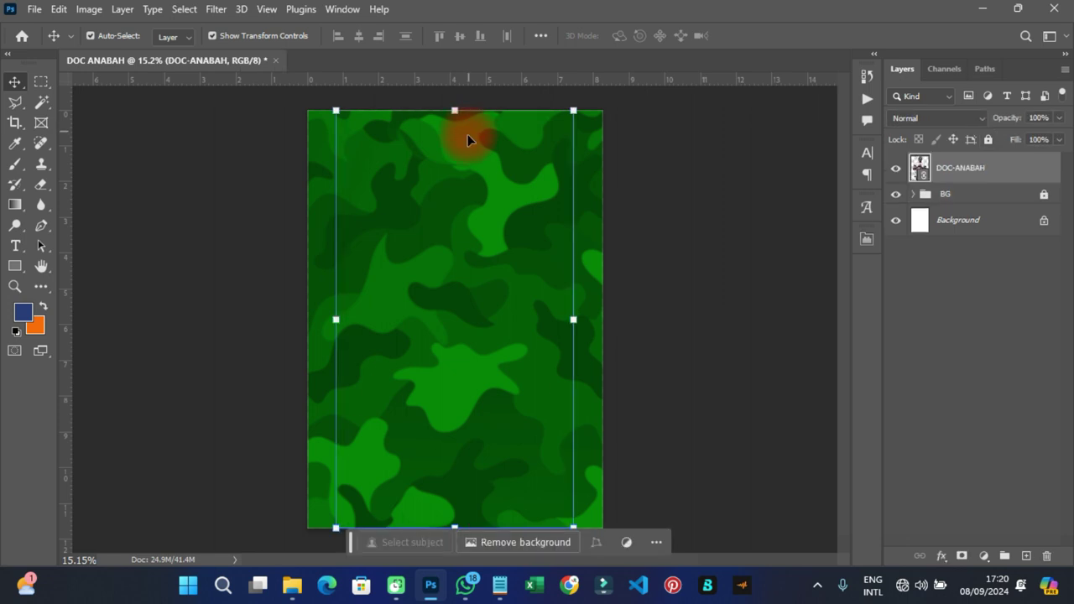
{"action": "key", "text": "Return"}
{"action": "left_click_drag", "start_coordinate": [466, 262], "coordinate": [448, 430]}
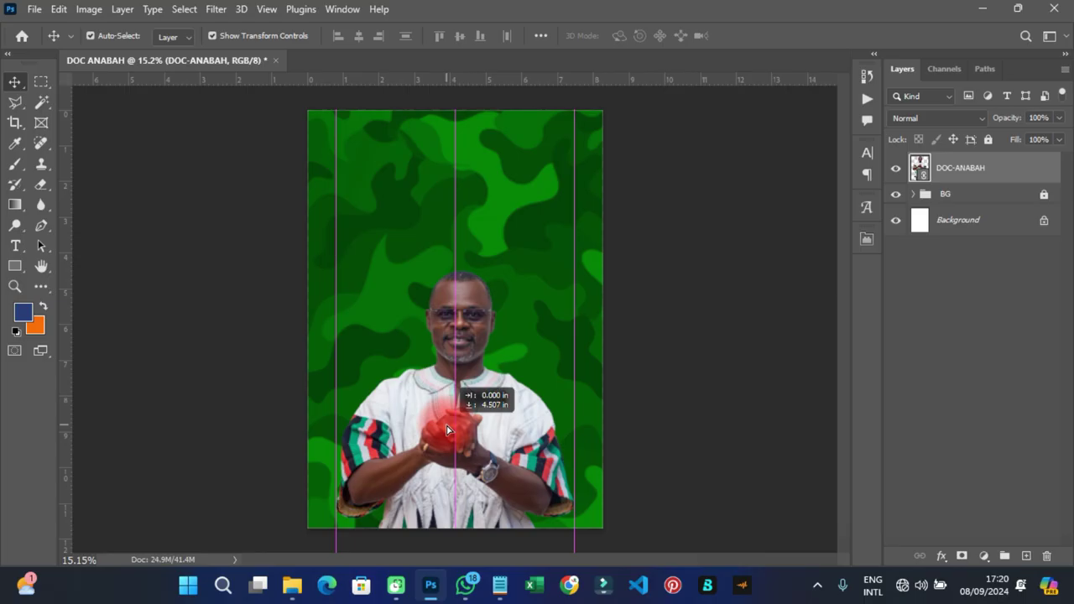
{"action": "left_click_drag", "start_coordinate": [448, 430], "coordinate": [445, 424]}
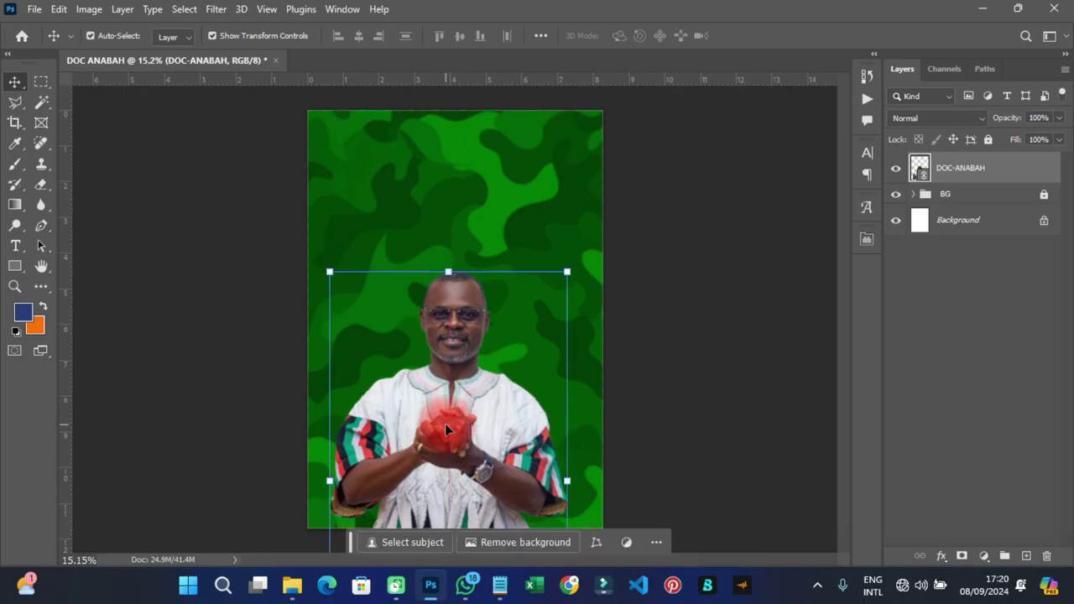
{"action": "left_click", "coordinate": [634, 236]}
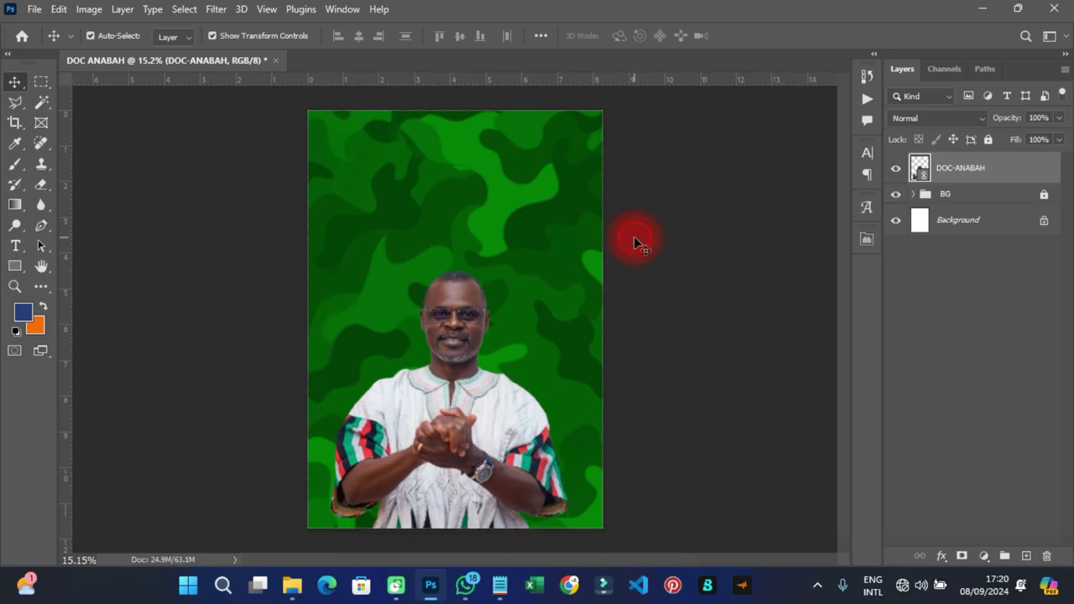
Check the campaign notes and nudge the portrait slightly higher
{"action": "scroll", "coordinate": [470, 319], "scroll_direction": "up", "scroll_amount": 2}
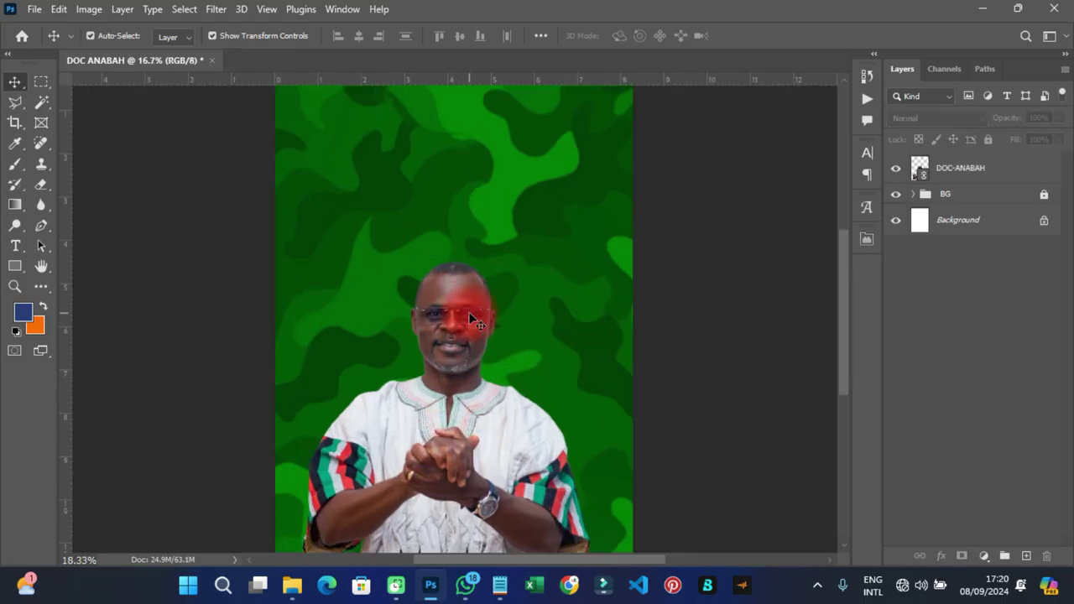
{"action": "scroll", "coordinate": [470, 319], "scroll_direction": "up", "scroll_amount": 2}
{"action": "scroll", "coordinate": [470, 319], "scroll_direction": "down", "scroll_amount": 3}
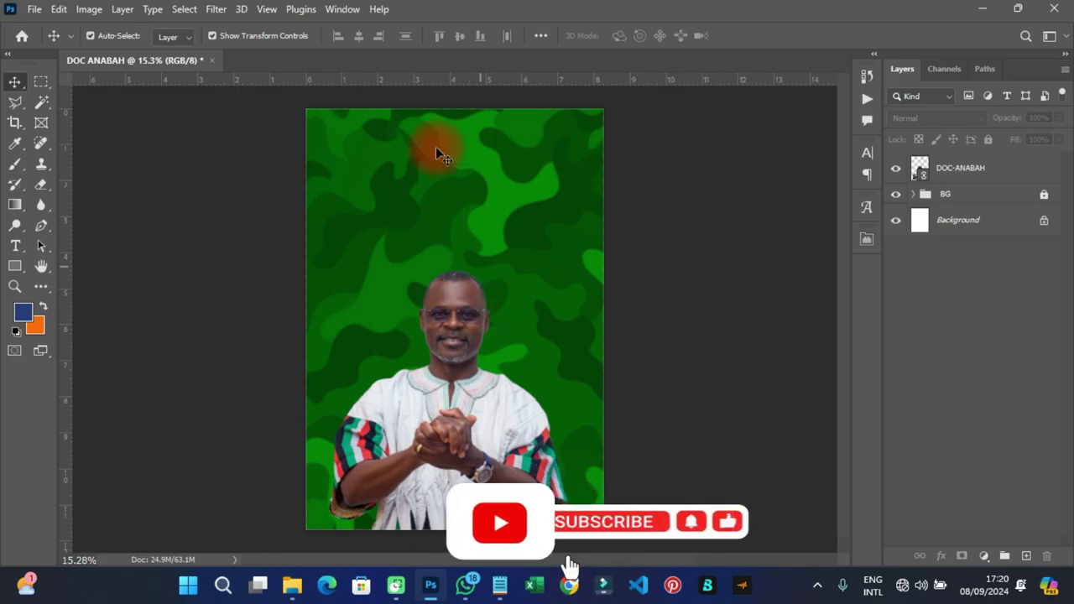
{"action": "left_click", "coordinate": [499, 585]}
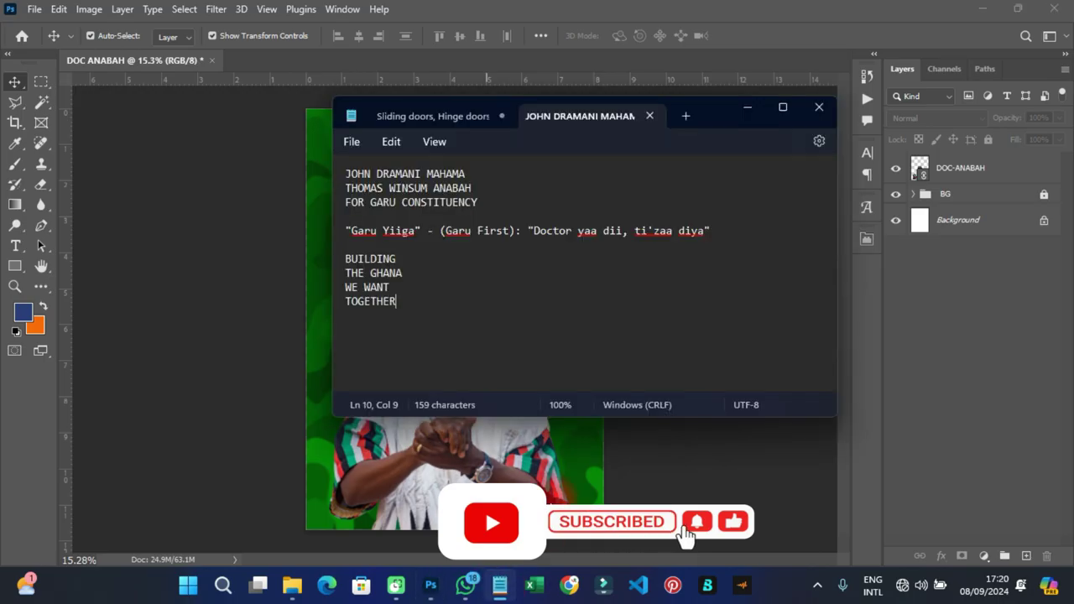
{"action": "left_click", "coordinate": [746, 107]}
{"action": "left_click_drag", "start_coordinate": [479, 378], "coordinate": [479, 348]}
{"action": "left_click_drag", "start_coordinate": [14, 265], "coordinate": [84, 272]}
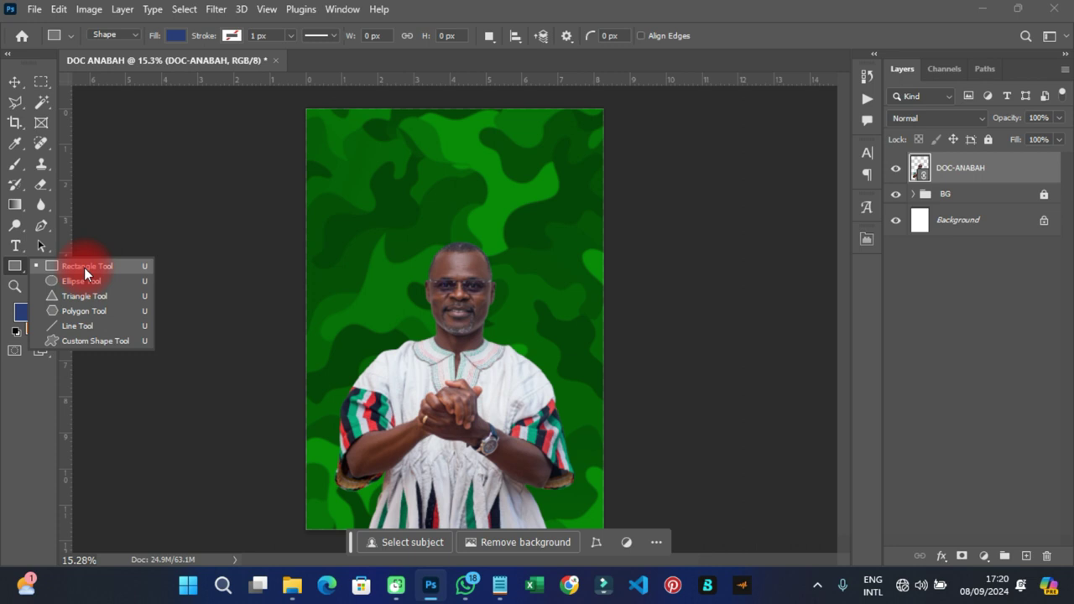
{"action": "left_click", "coordinate": [84, 267]}
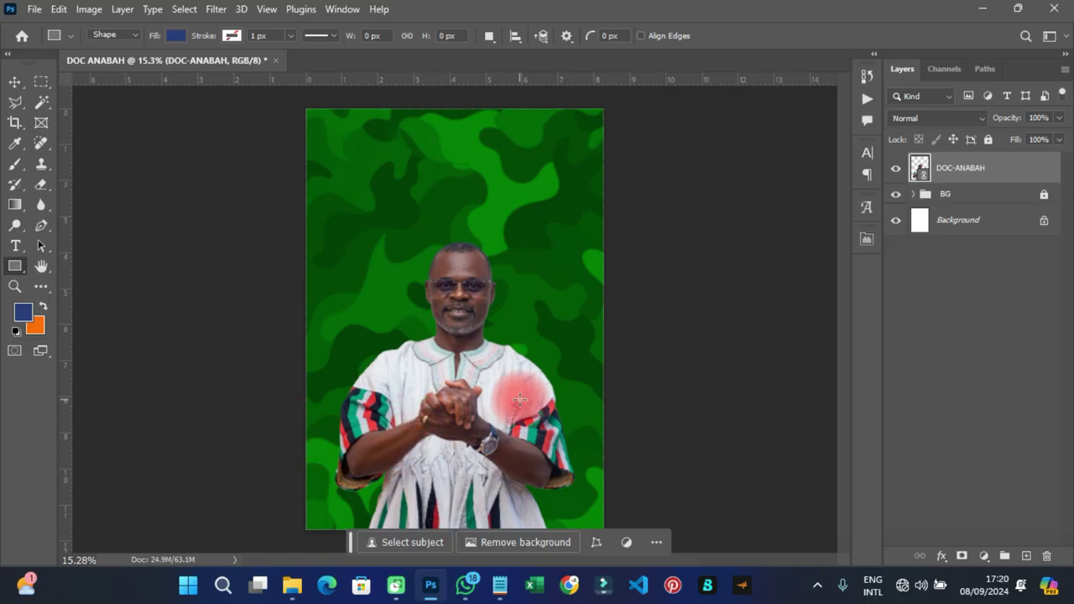
Choose the Gradient Tool with the Basics Foreground to Transparent preset
{"action": "left_click", "coordinate": [16, 84]}
{"action": "left_click_drag", "start_coordinate": [17, 210], "coordinate": [88, 206]}
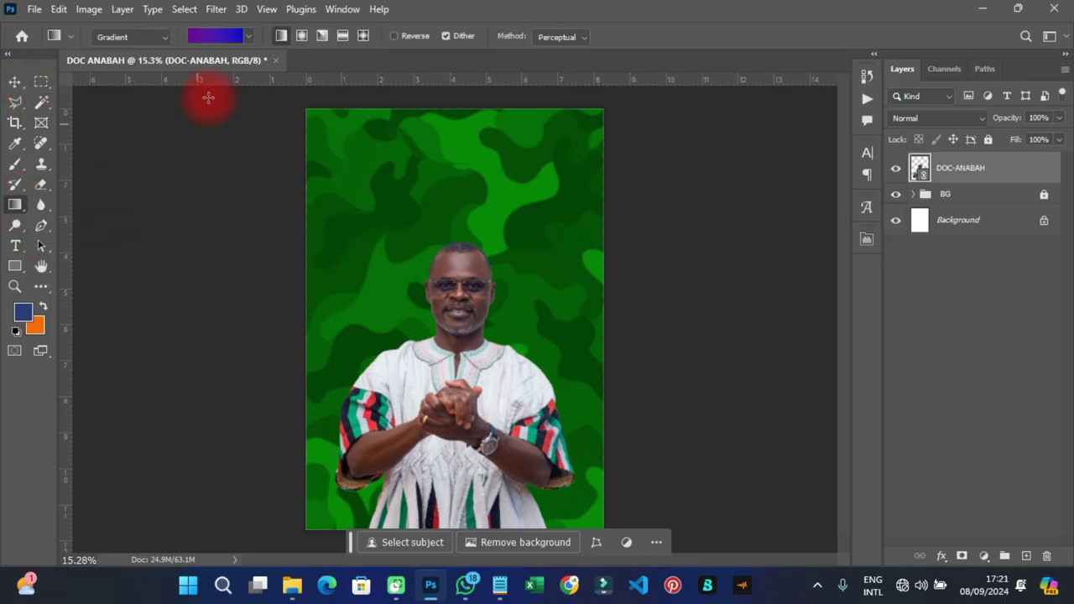
{"action": "left_click", "coordinate": [251, 33]}
{"action": "left_click", "coordinate": [133, 65]}
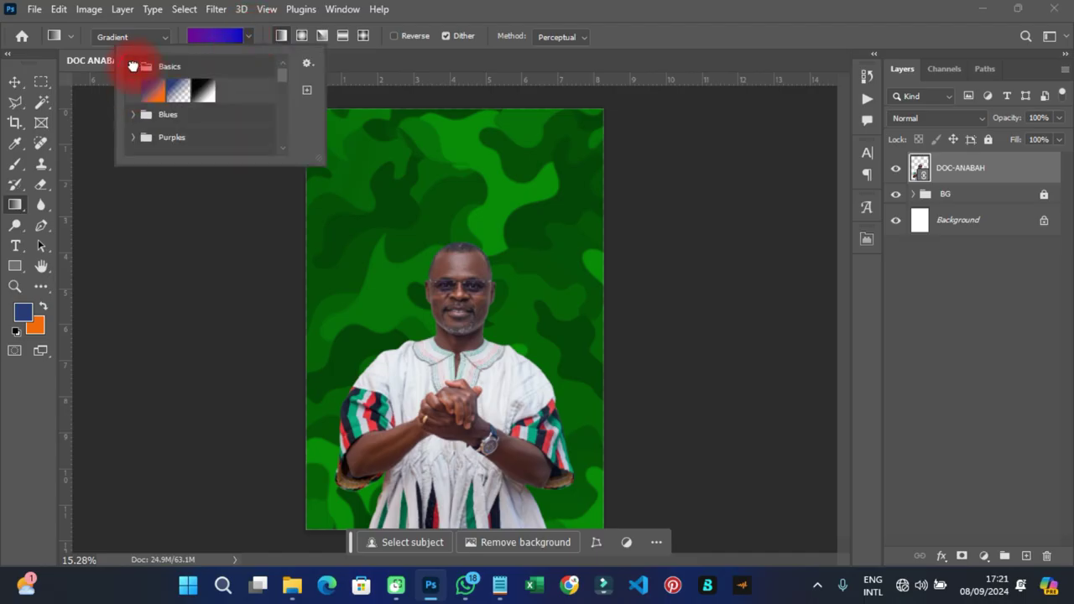
{"action": "left_click", "coordinate": [177, 89]}
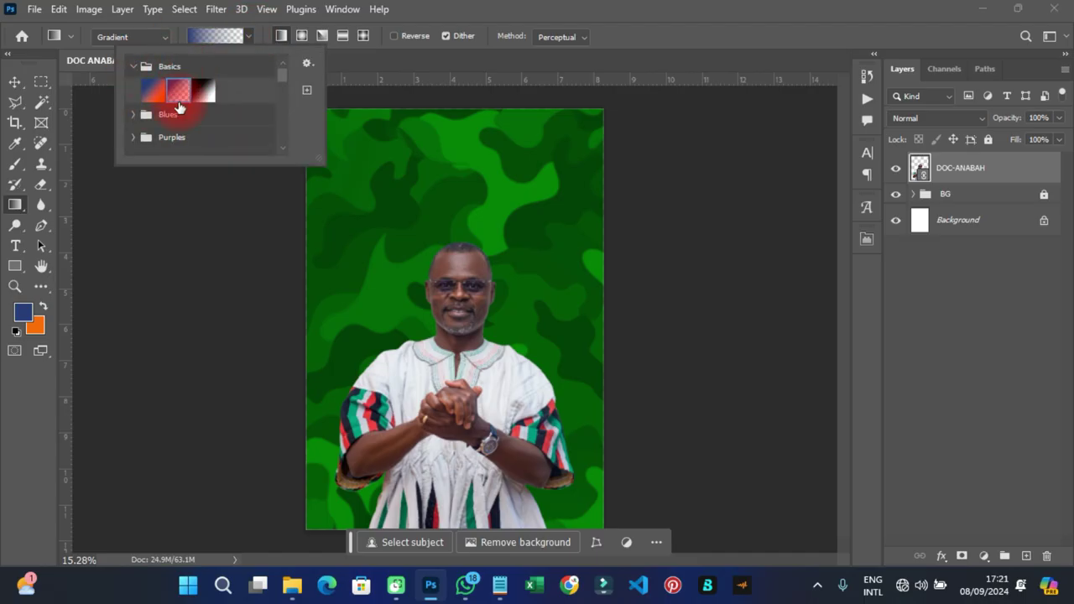
Set the foreground colour to white and drag a gradient up from the poster's bottom edge
{"action": "left_click", "coordinate": [22, 312]}
{"action": "left_click_drag", "start_coordinate": [839, 259], "coordinate": [883, 229]}
{"action": "left_click", "coordinate": [992, 247]}
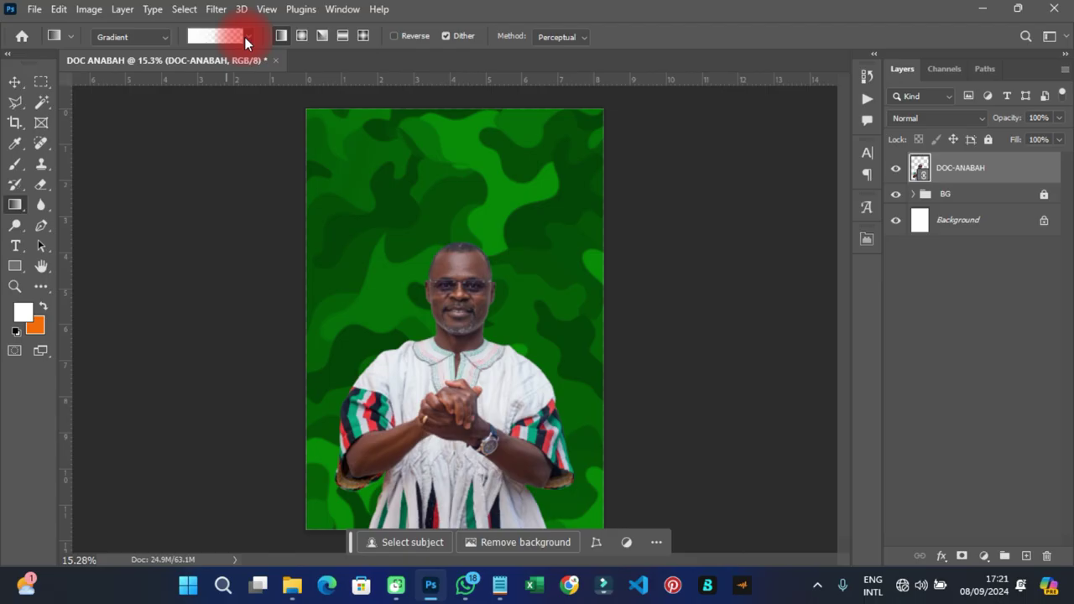
{"action": "scroll", "coordinate": [454, 317], "scroll_direction": "down", "scroll_amount": 2}
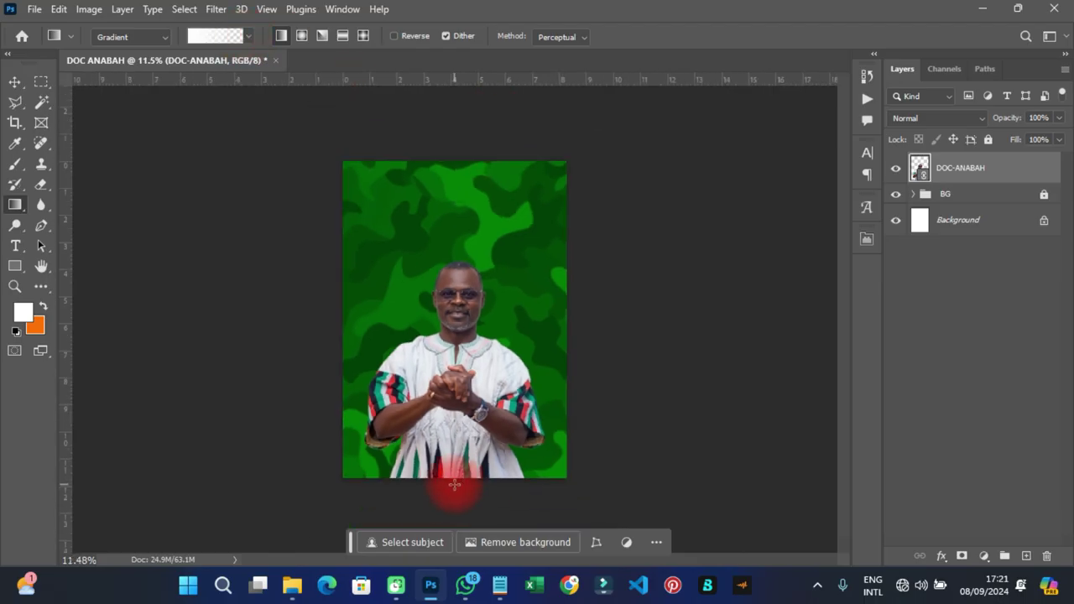
{"action": "left_click_drag", "start_coordinate": [455, 485], "coordinate": [454, 254]}
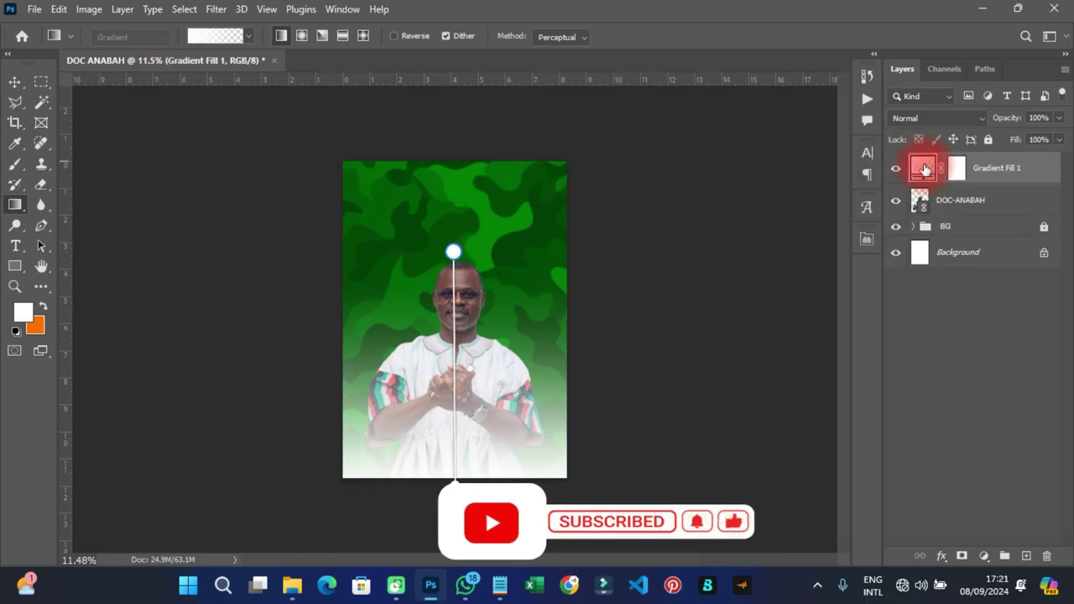
Move Gradient Fill 1's opacity stops to 34% solid white and 71% transparent
{"action": "double_click", "coordinate": [924, 169]}
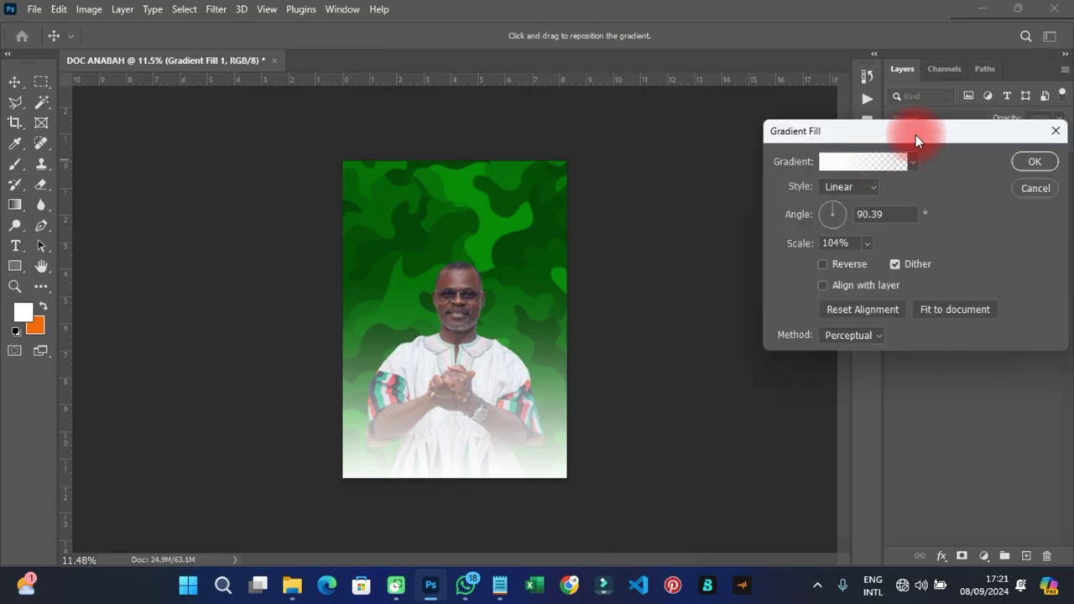
{"action": "left_click", "coordinate": [859, 156]}
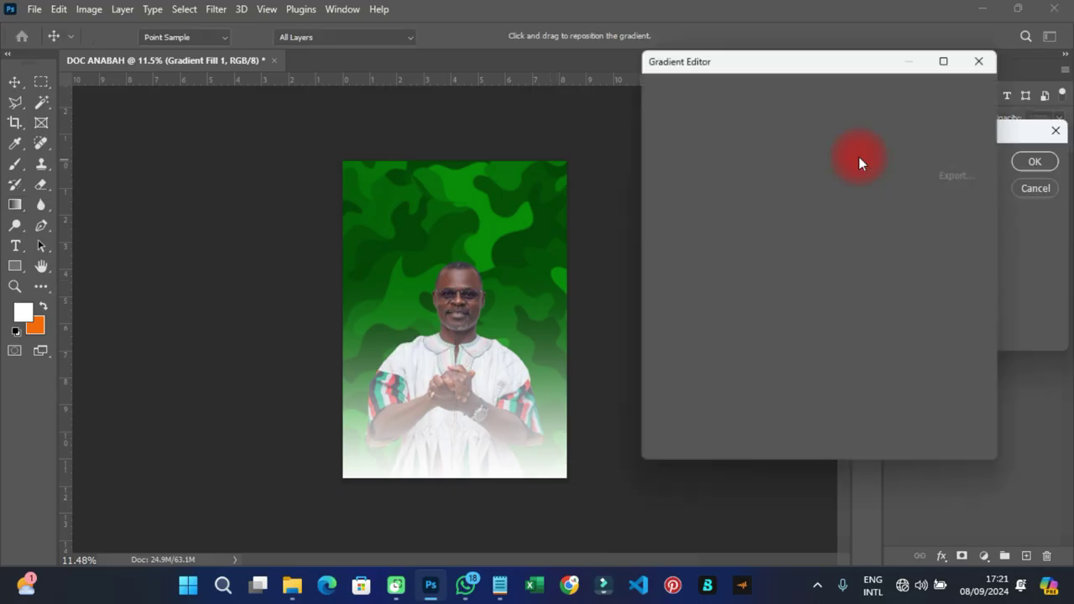
{"action": "left_click_drag", "start_coordinate": [661, 316], "coordinate": [756, 319]}
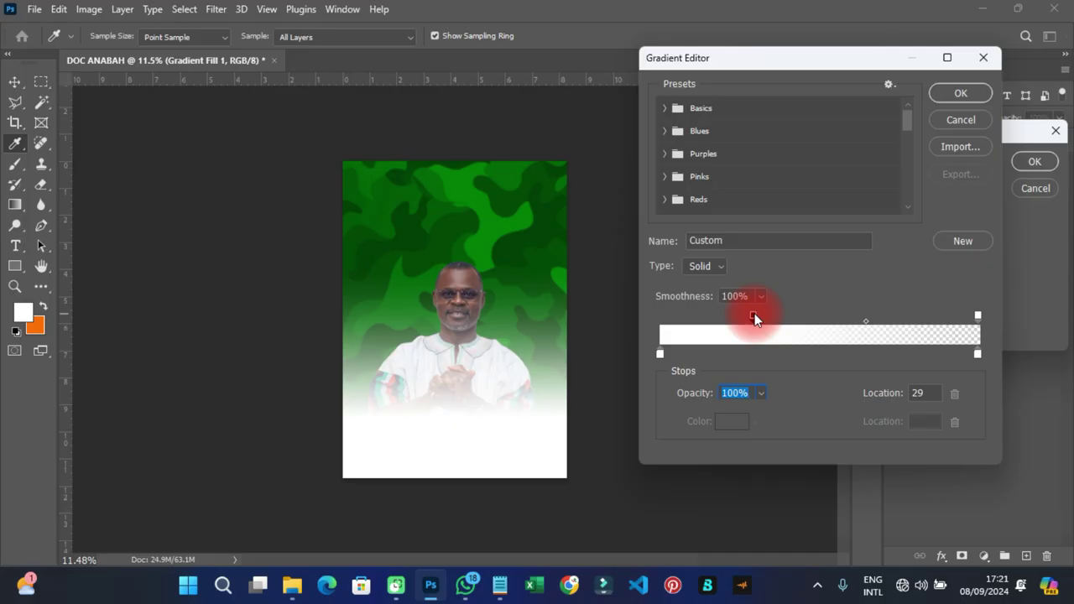
{"action": "left_click_drag", "start_coordinate": [755, 317], "coordinate": [768, 314]}
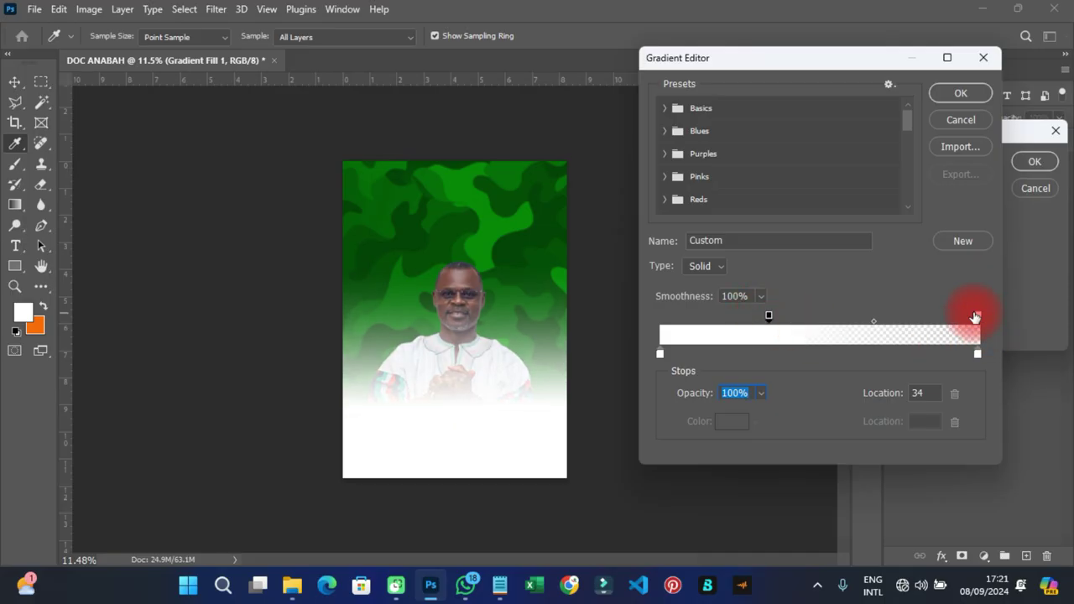
{"action": "left_click_drag", "start_coordinate": [980, 316], "coordinate": [899, 318]}
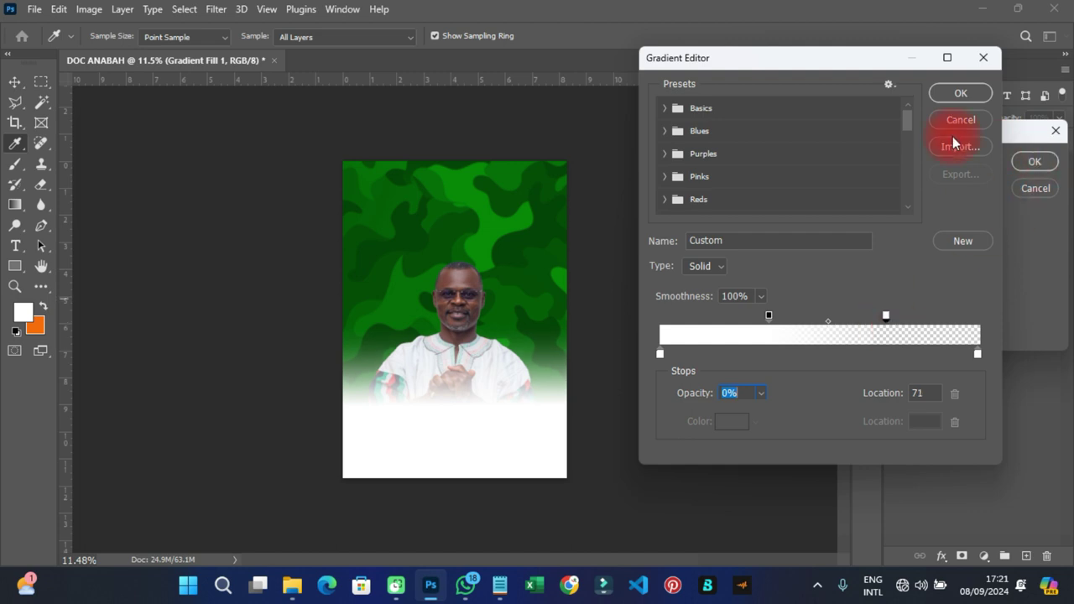
{"action": "left_click", "coordinate": [960, 93]}
{"action": "left_click", "coordinate": [1035, 162]}
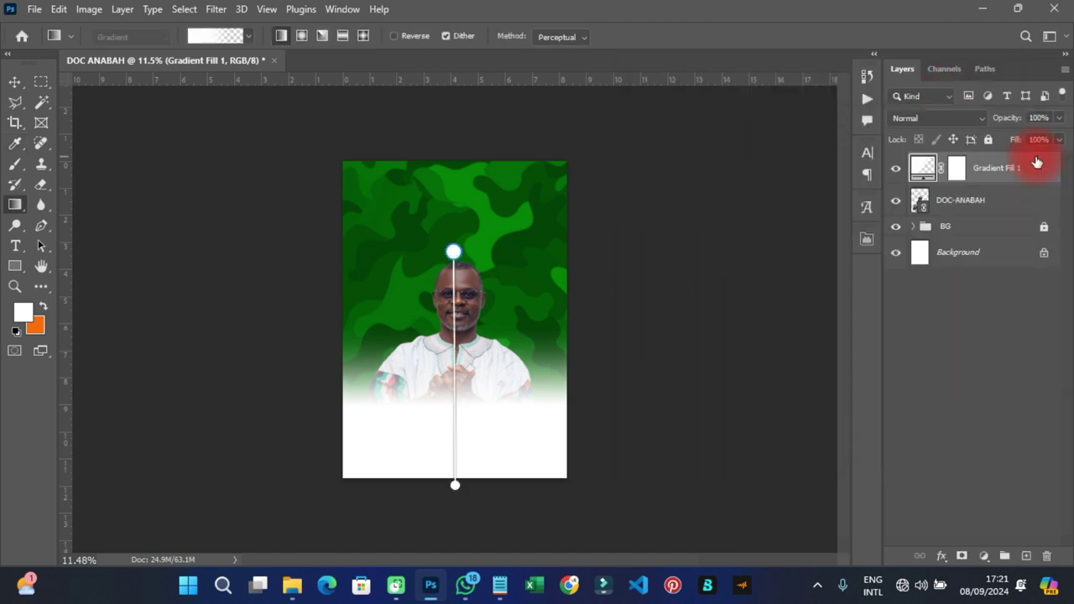
{"action": "left_click", "coordinate": [14, 82]}
Copy the word BUILDING from the campaign notes in Notepad
{"action": "left_click", "coordinate": [238, 273]}
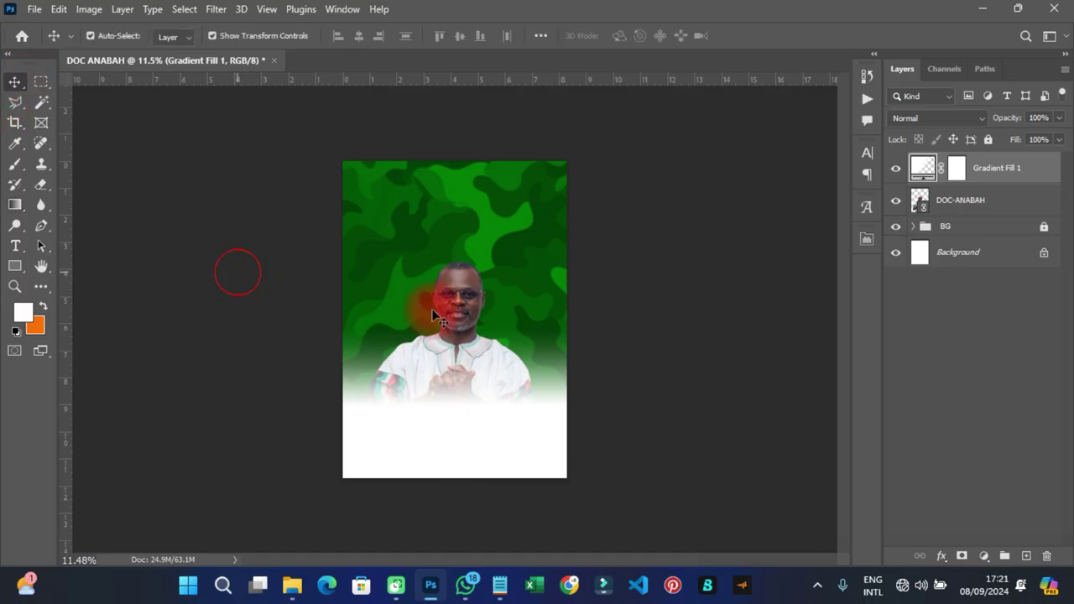
{"action": "scroll", "coordinate": [554, 324], "scroll_direction": "up", "scroll_amount": 3}
{"action": "scroll", "coordinate": [554, 323], "scroll_direction": "down", "scroll_amount": 2}
{"action": "scroll", "coordinate": [554, 323], "scroll_direction": "up", "scroll_amount": 2}
{"action": "scroll", "coordinate": [554, 323], "scroll_direction": "down", "scroll_amount": 2}
{"action": "scroll", "coordinate": [554, 323], "scroll_direction": "up", "scroll_amount": 2}
{"action": "scroll", "coordinate": [554, 323], "scroll_direction": "down", "scroll_amount": 1}
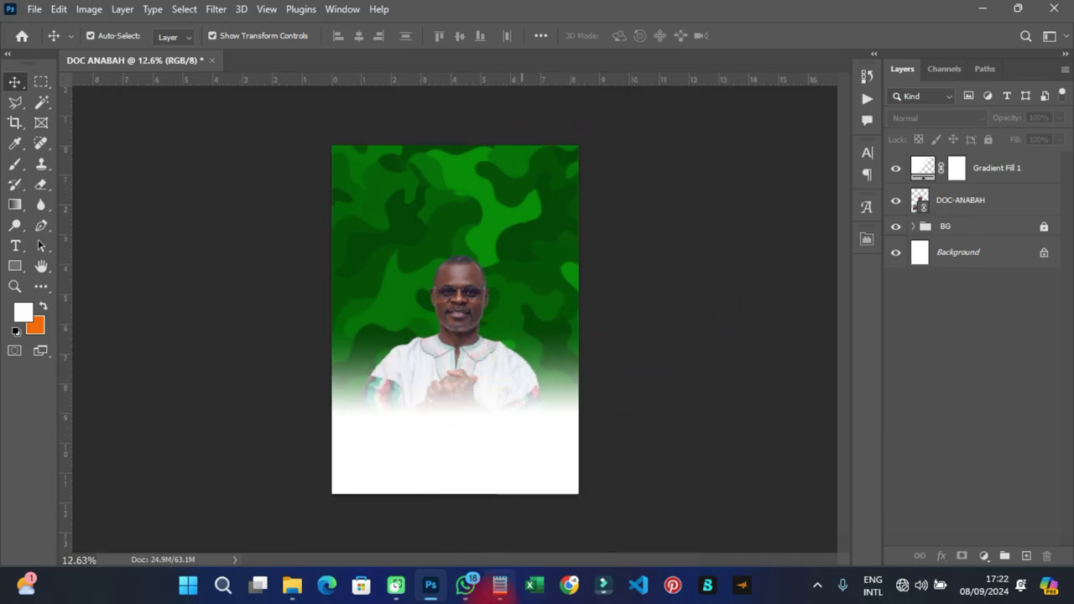
{"action": "left_click", "coordinate": [499, 585]}
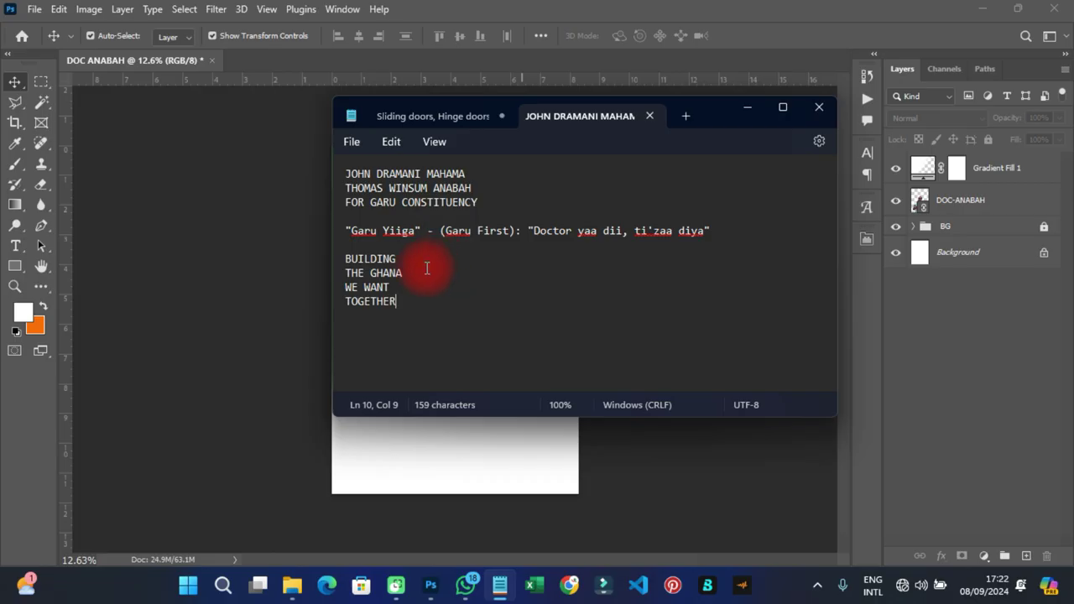
{"action": "left_click_drag", "start_coordinate": [349, 265], "coordinate": [410, 257]}
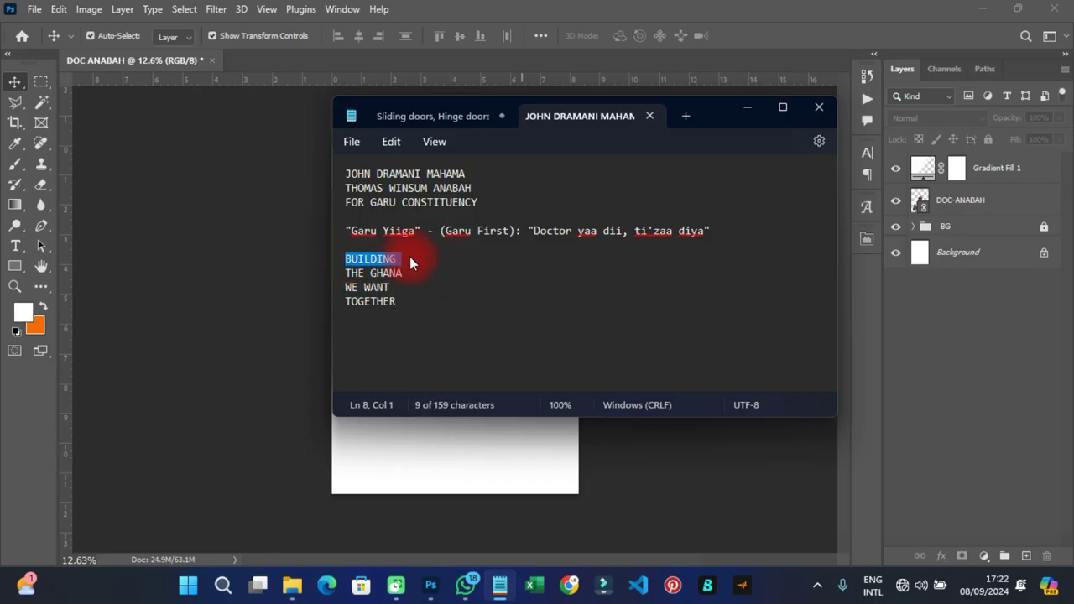
{"action": "right_click", "coordinate": [378, 260]}
{"action": "left_click", "coordinate": [424, 82]}
{"action": "left_click", "coordinate": [233, 209]}
{"action": "key", "text": "ctrl+0"}
{"action": "scroll", "coordinate": [840, 252], "scroll_direction": "up", "scroll_amount": 3}
Paste BUILDING as white Poppins Medium 54 pt text, centred near the poster top
{"action": "left_click", "coordinate": [15, 246]}
{"action": "left_click", "coordinate": [415, 274]}
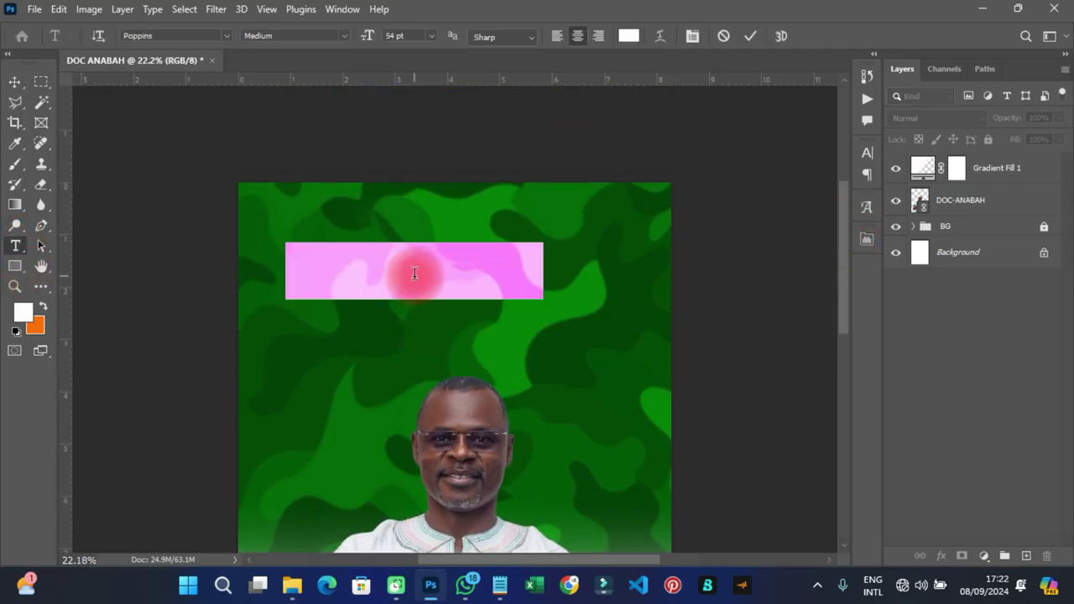
{"action": "right_click", "coordinate": [414, 275]}
{"action": "left_click", "coordinate": [445, 314]}
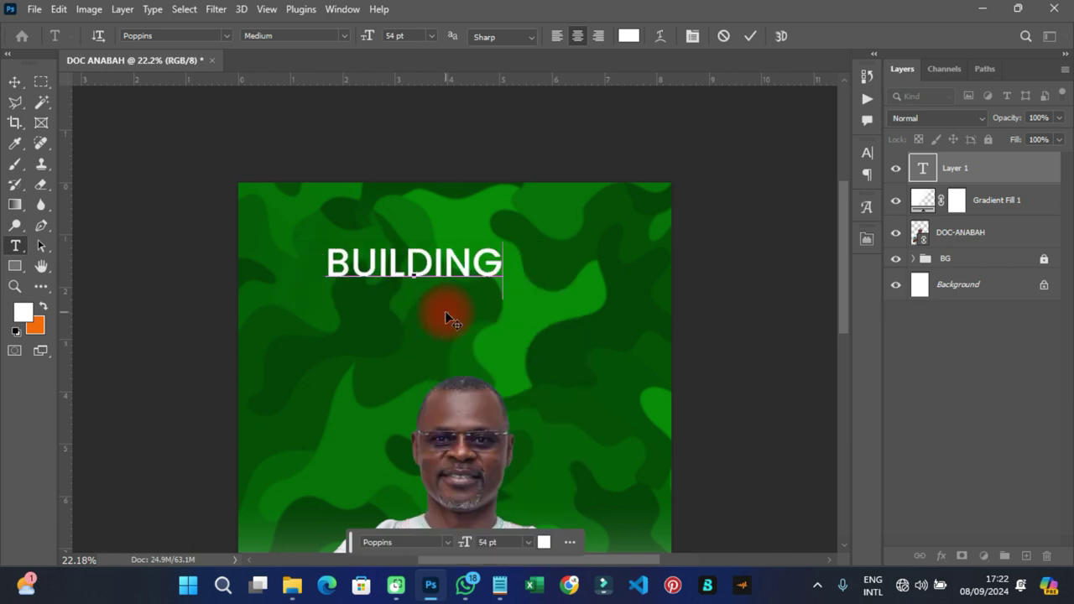
{"action": "left_click", "coordinate": [14, 82]}
{"action": "left_click_drag", "start_coordinate": [426, 280], "coordinate": [467, 279]}
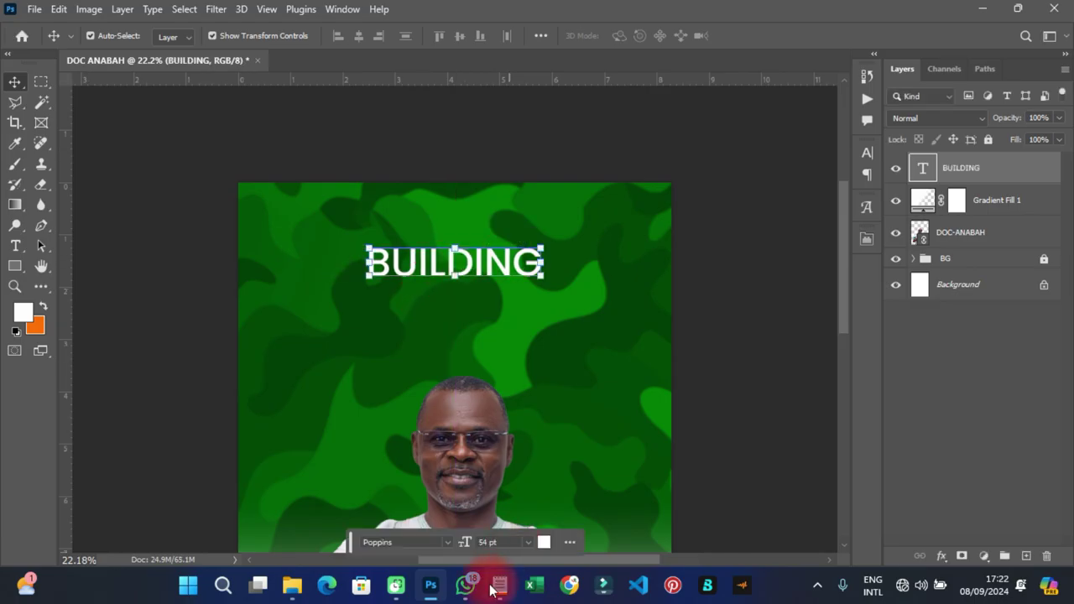
Copy the lines THE GHANA and WE WANT from the notes
{"action": "left_click", "coordinate": [499, 585]}
{"action": "left_click_drag", "start_coordinate": [346, 269], "coordinate": [421, 290]}
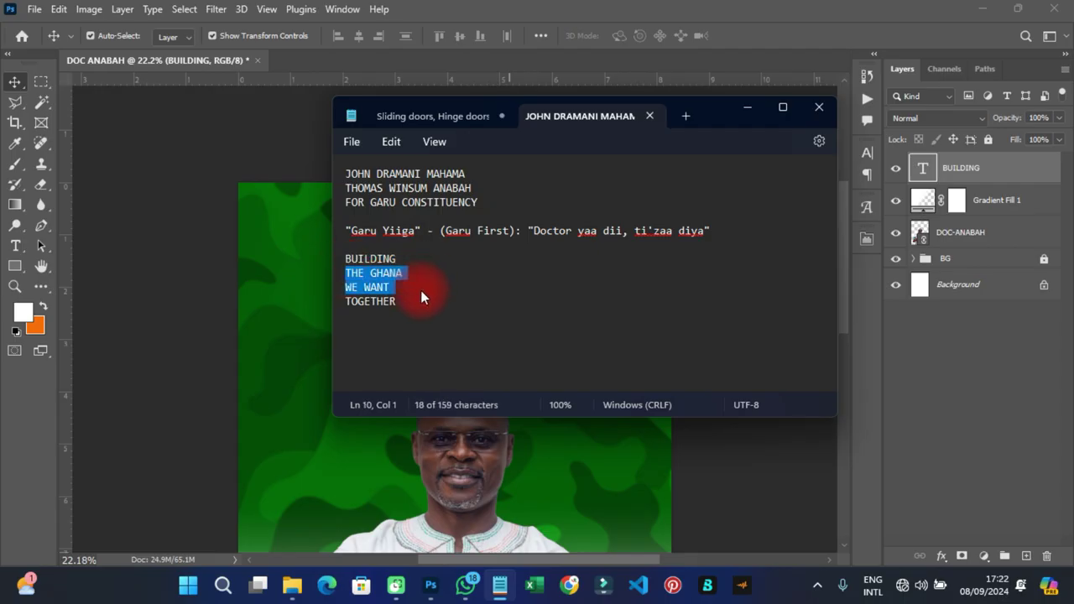
{"action": "right_click", "coordinate": [386, 283]}
{"action": "left_click", "coordinate": [405, 77]}
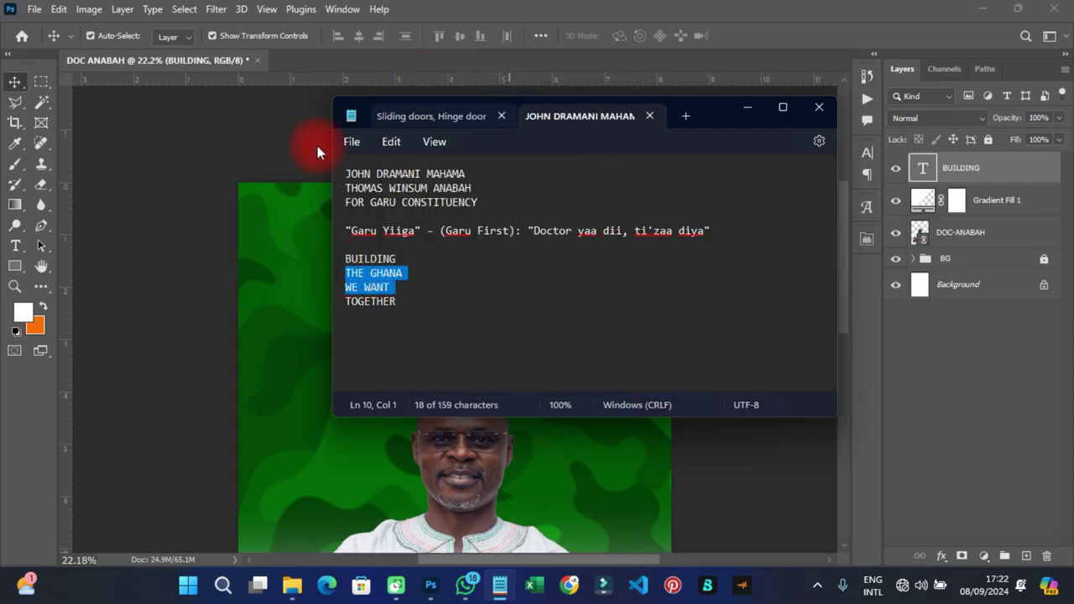
{"action": "left_click", "coordinate": [318, 151]}
{"action": "left_click", "coordinate": [15, 227]}
{"action": "left_click", "coordinate": [15, 245]}
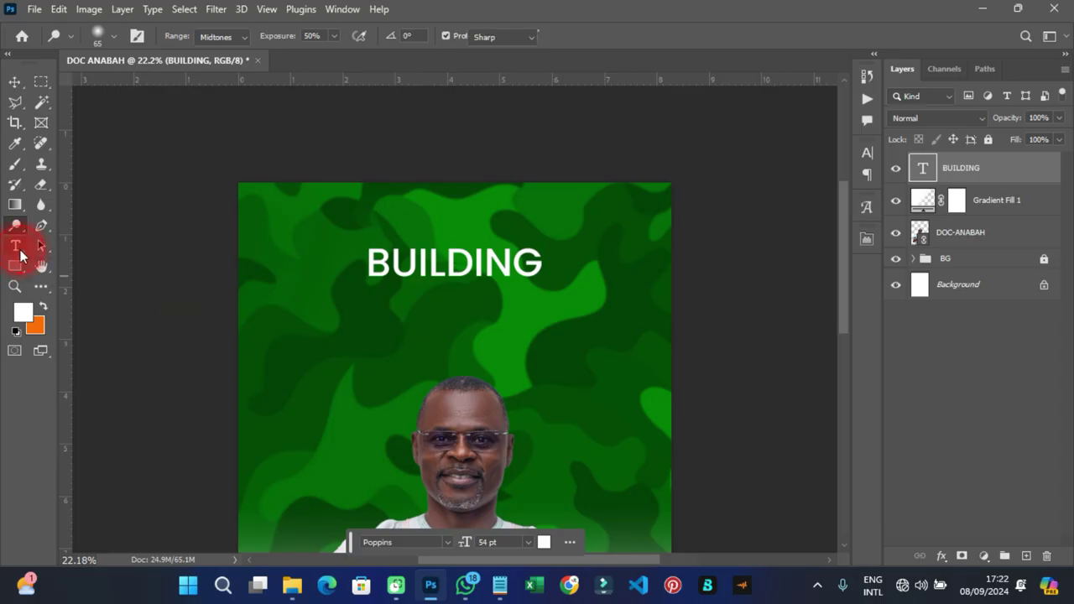
Paste THE GHANA WE WANT as a new text layer below BUILDING
{"action": "left_click", "coordinate": [445, 304]}
{"action": "right_click", "coordinate": [445, 307]}
{"action": "left_click", "coordinate": [465, 312]}
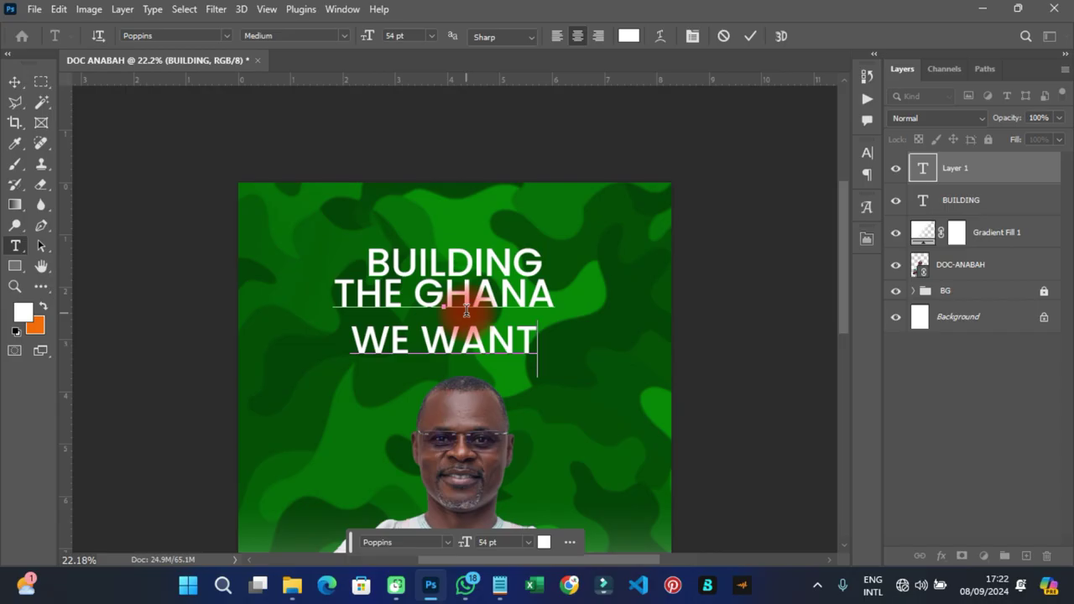
{"action": "left_click", "coordinate": [750, 40]}
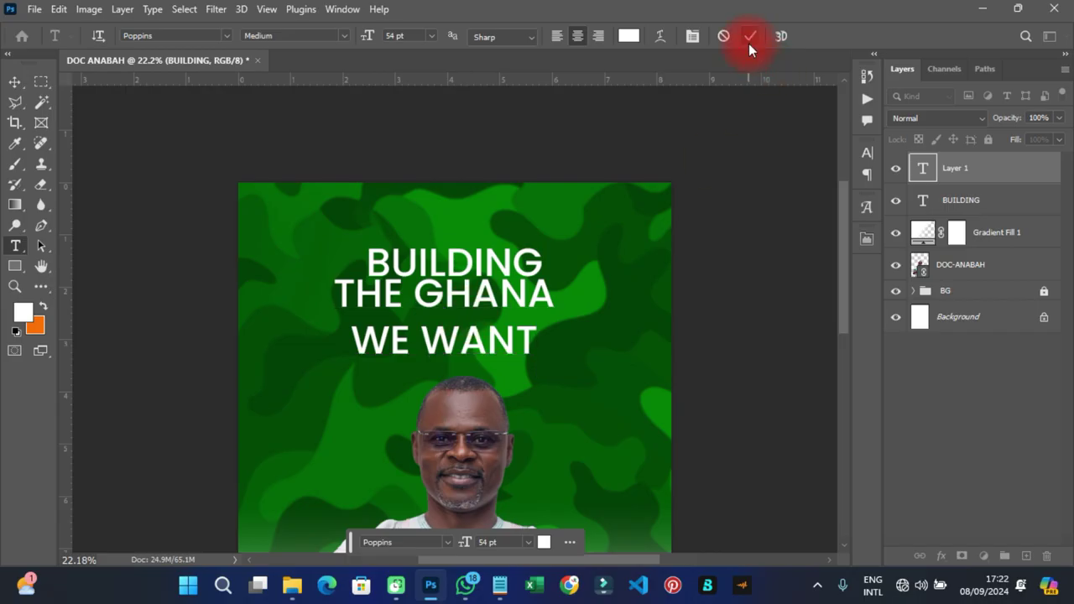
Copy TOGETHER from the notes and paste it as a text line below WE WANT
{"action": "left_click", "coordinate": [500, 585]}
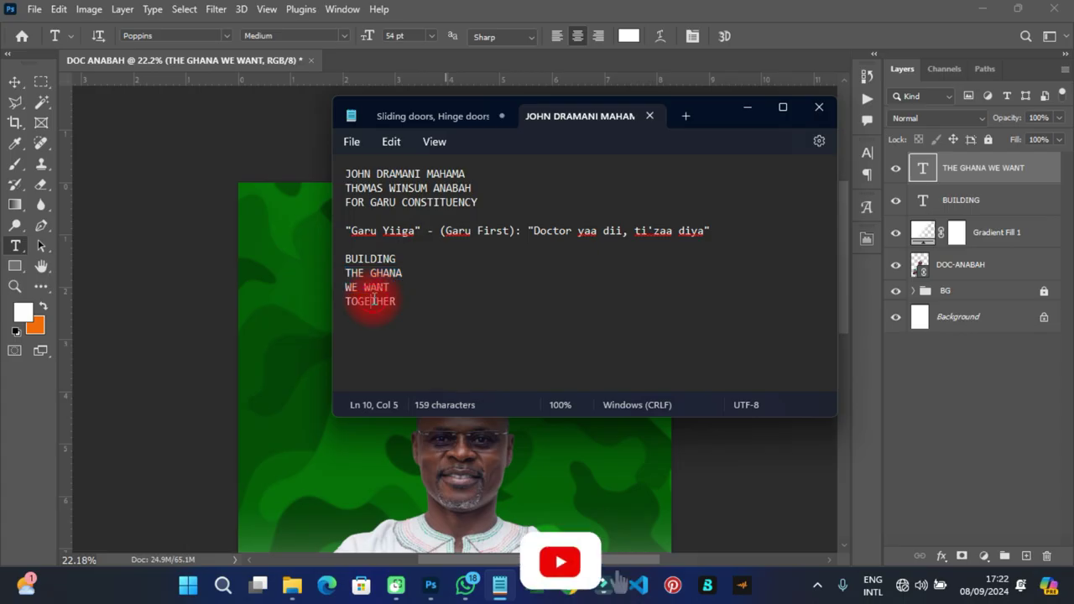
{"action": "double_click", "coordinate": [375, 302]}
{"action": "right_click", "coordinate": [373, 302]}
{"action": "left_click", "coordinate": [423, 95]}
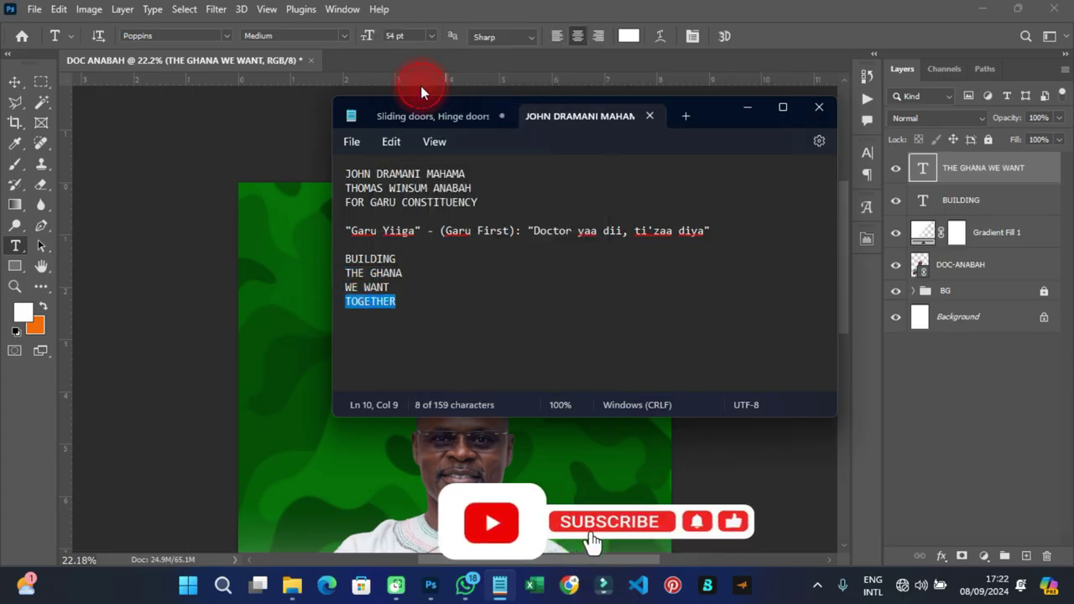
{"action": "left_click", "coordinate": [210, 280]}
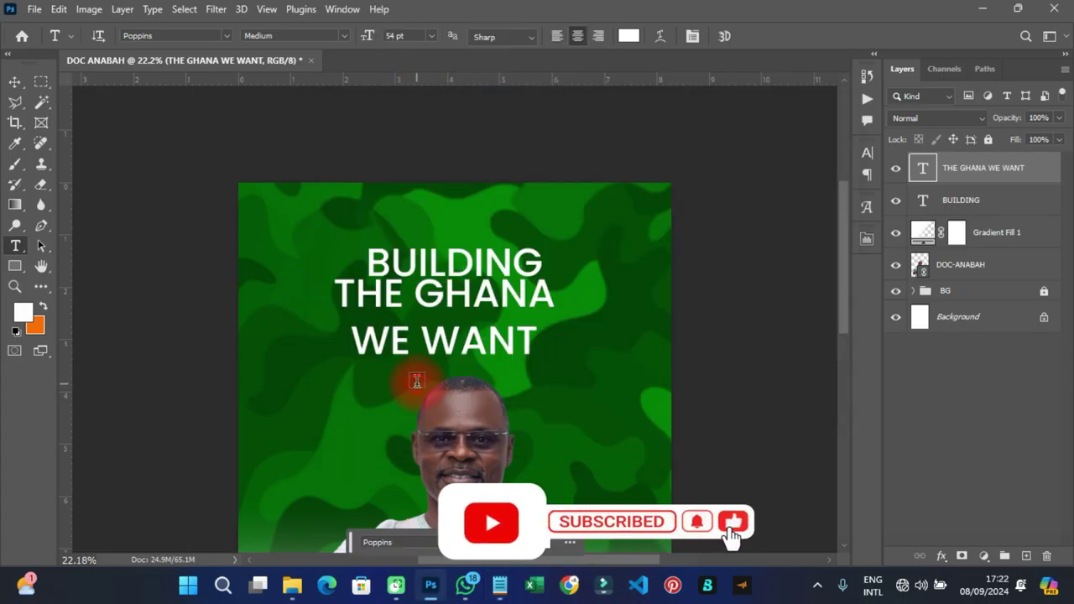
{"action": "left_click", "coordinate": [416, 381]}
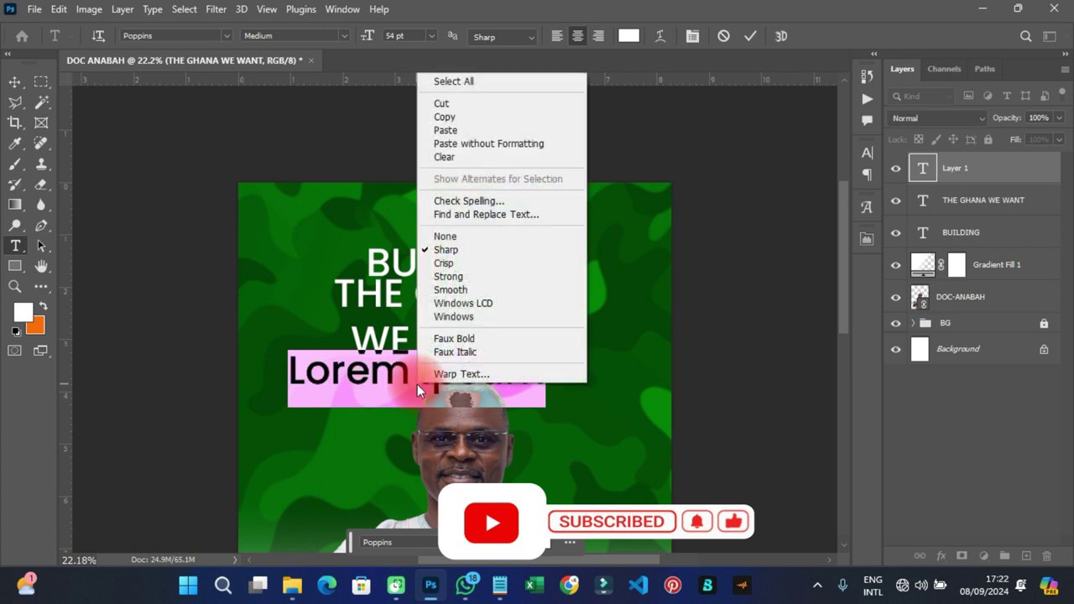
{"action": "left_click", "coordinate": [449, 130]}
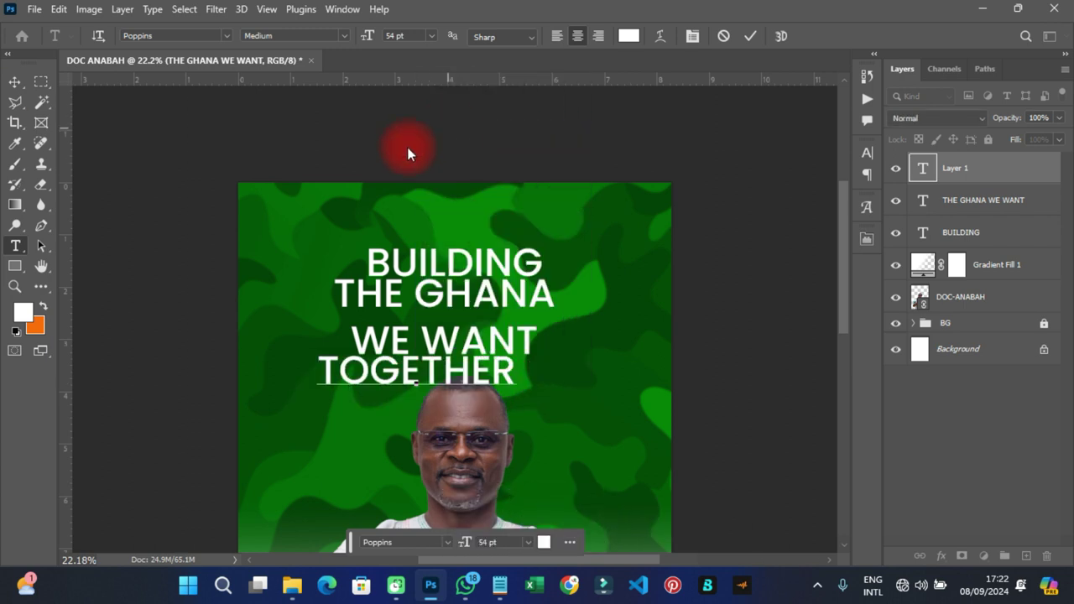
{"action": "left_click", "coordinate": [15, 81]}
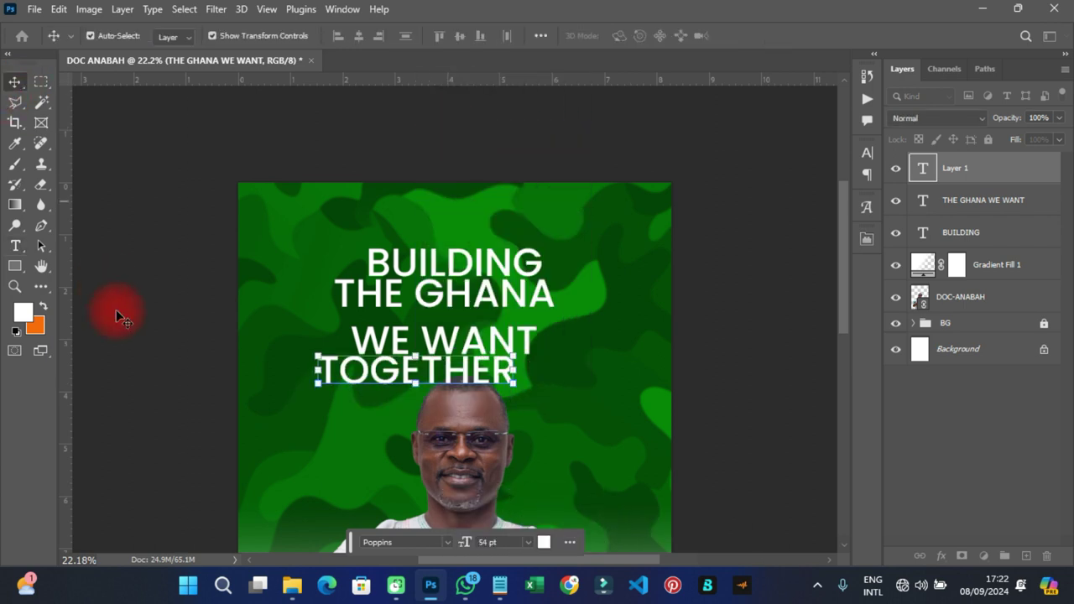
Tighten the slogan stack by moving BUILDING, THE GHANA WE WANT and TOGETHER closer together
{"action": "left_click", "coordinate": [452, 265]}
{"action": "left_click_drag", "start_coordinate": [451, 264], "coordinate": [454, 244]}
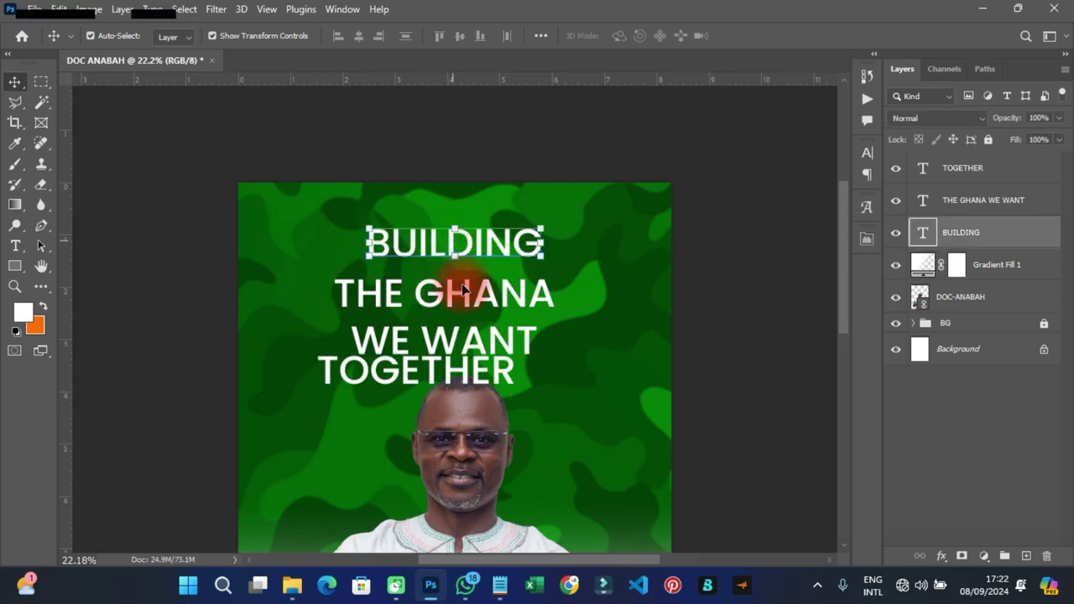
{"action": "mouse_move", "coordinate": [468, 304]}
{"action": "left_mouse_down"}
{"action": "mouse_move", "coordinate": [475, 284]}
{"action": "mouse_move", "coordinate": [476, 296]}
{"action": "left_mouse_up"}
{"action": "left_click_drag", "start_coordinate": [463, 369], "coordinate": [502, 356]}
{"action": "left_click", "coordinate": [707, 342]}
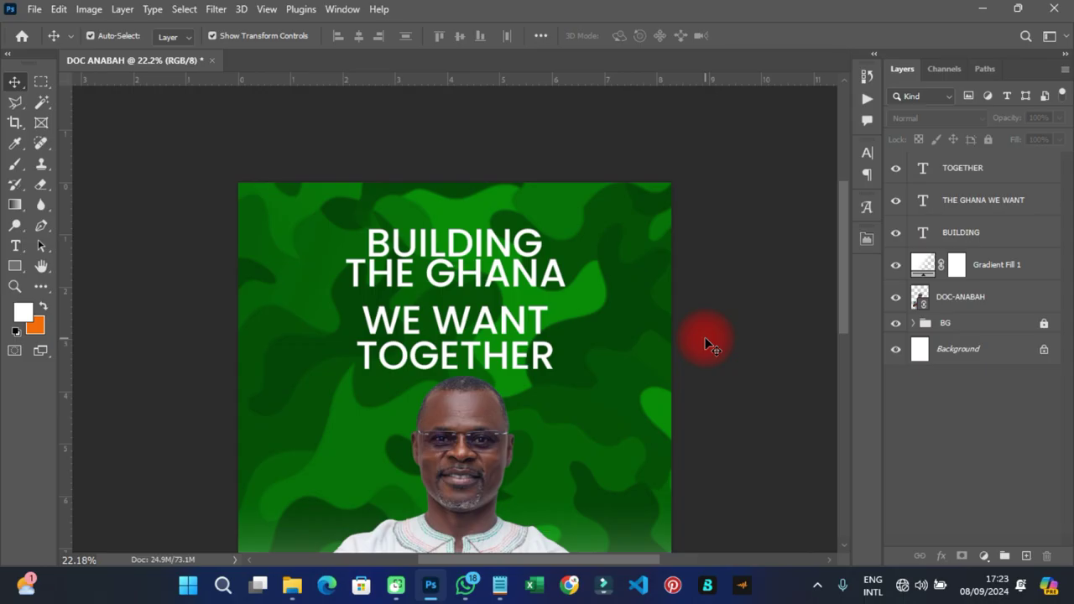
Give THE GHANA WE WANT Poppins Black weight with 48 pt line spacing
{"action": "left_click", "coordinate": [510, 272]}
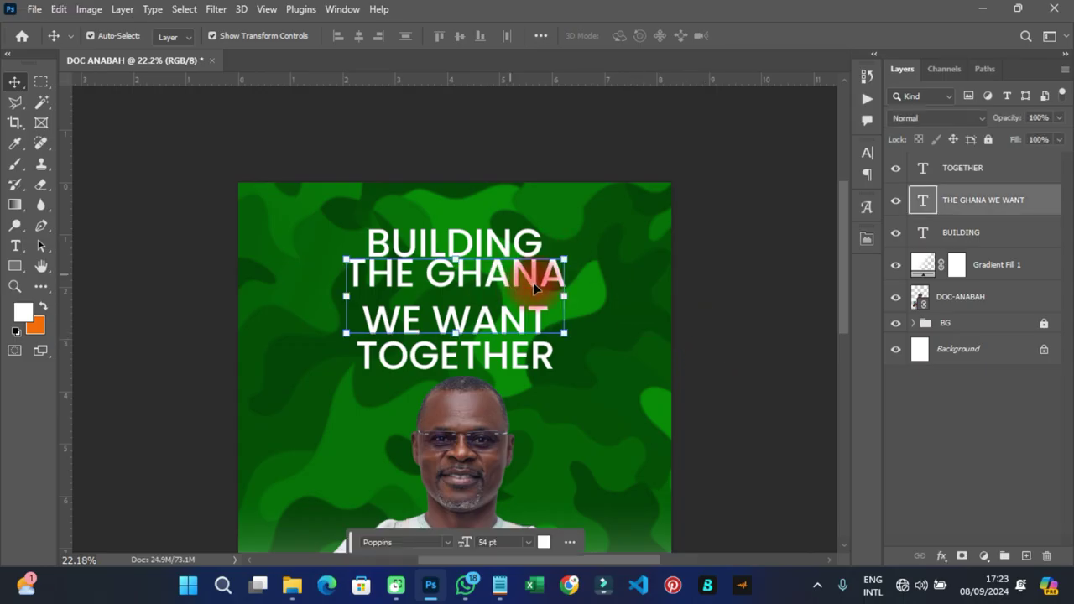
{"action": "left_click", "coordinate": [866, 153]}
{"action": "left_click", "coordinate": [838, 175]}
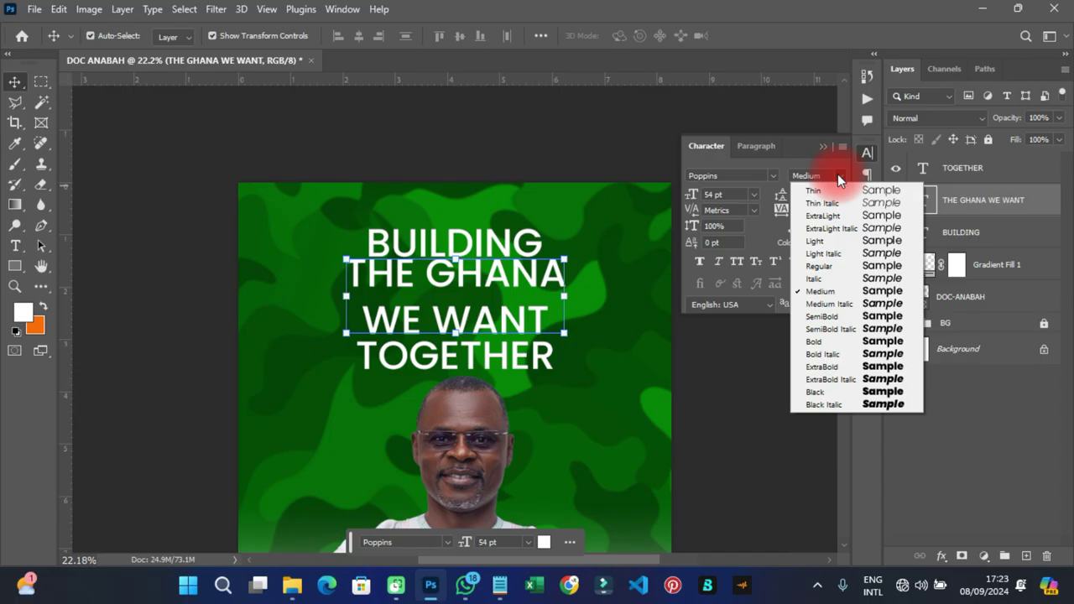
{"action": "left_click", "coordinate": [822, 389]}
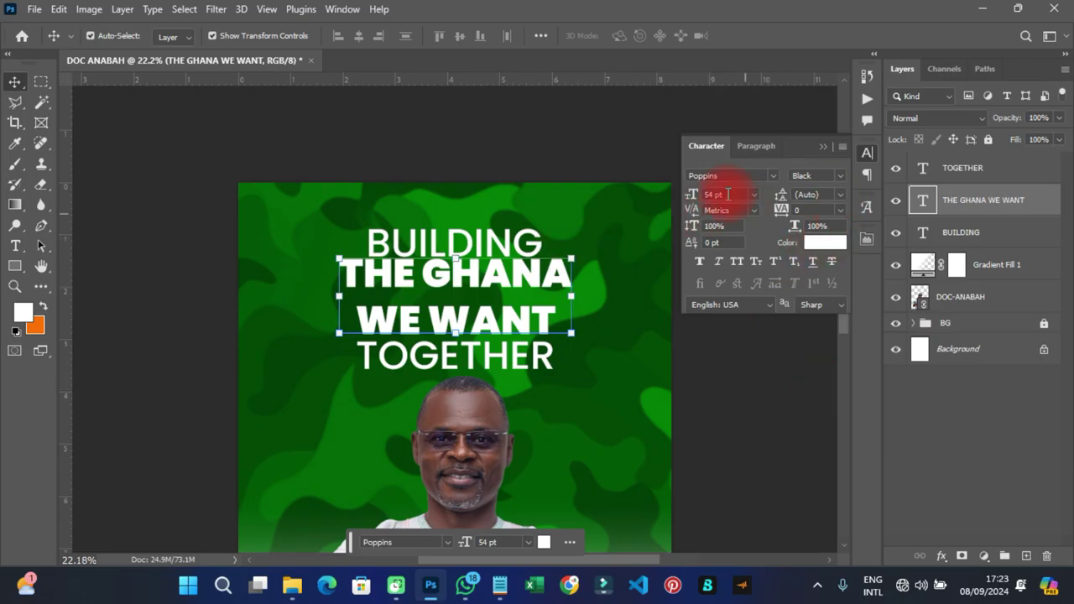
{"action": "left_click", "coordinate": [826, 195]}
{"action": "left_click", "coordinate": [841, 197]}
{"action": "left_click", "coordinate": [821, 391]}
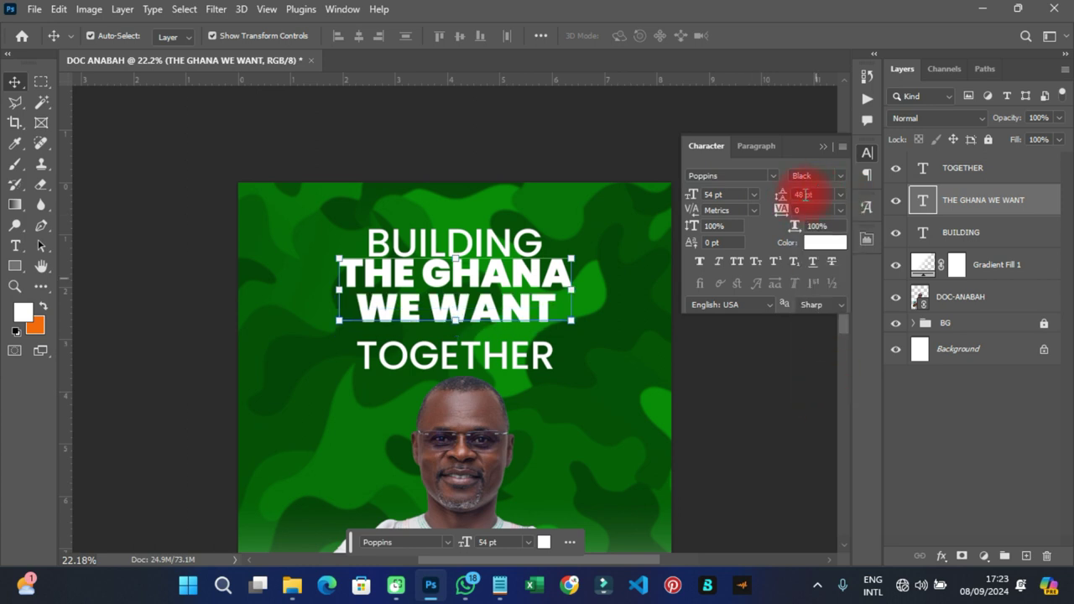
Centre the three slogan lines horizontally and move TOGETHER up closer to WE WANT
{"action": "left_click_drag", "start_coordinate": [492, 296], "coordinate": [500, 282]}
{"action": "left_click_drag", "start_coordinate": [472, 359], "coordinate": [480, 358]}
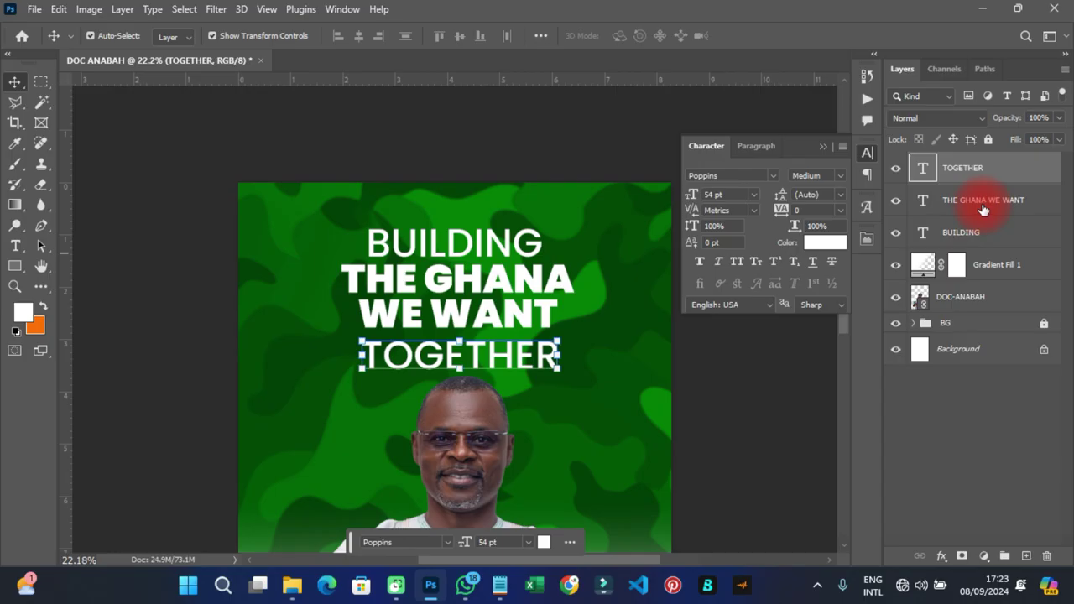
{"action": "left_click", "coordinate": [972, 232], "text": "shift"}
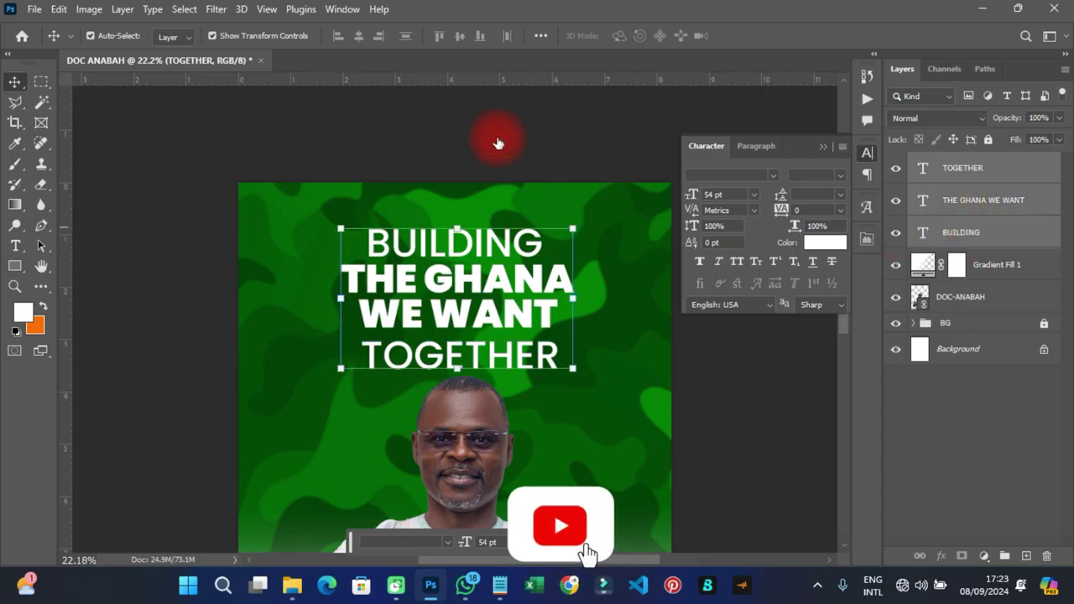
{"action": "left_click", "coordinate": [358, 40]}
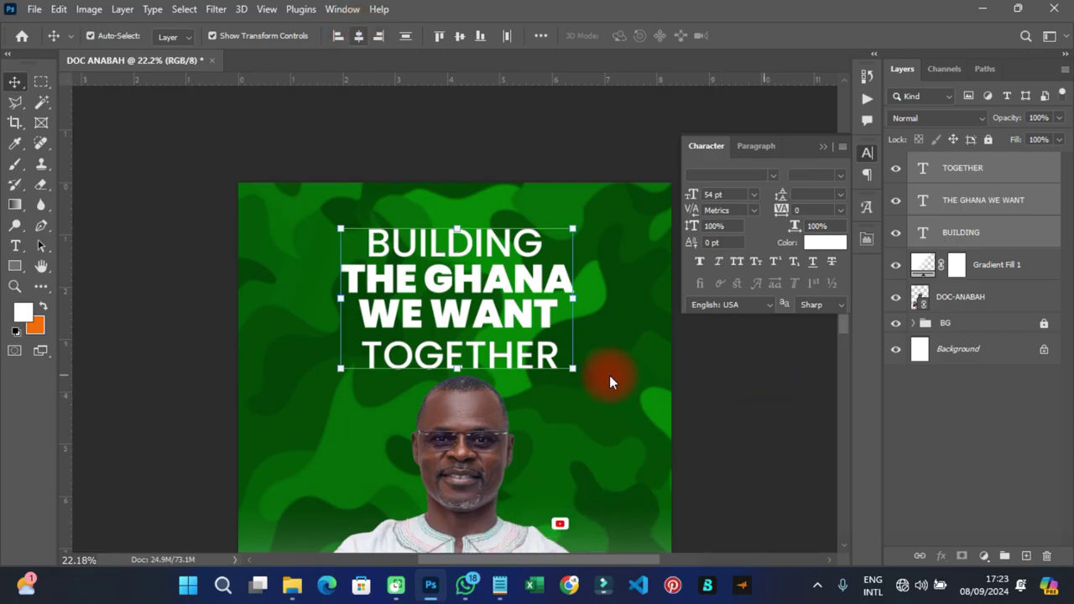
{"action": "left_click", "coordinate": [449, 354]}
{"action": "left_click_drag", "start_coordinate": [451, 354], "coordinate": [451, 347]}
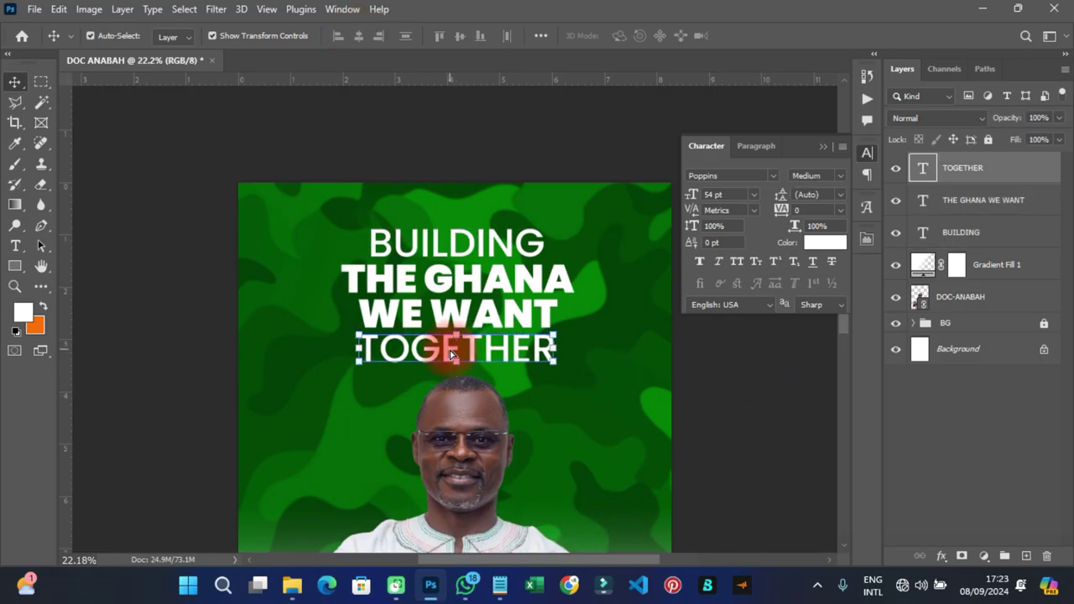
Set both TOGETHER and BUILDING to Poppins SemiBold
{"action": "left_click", "coordinate": [842, 177]}
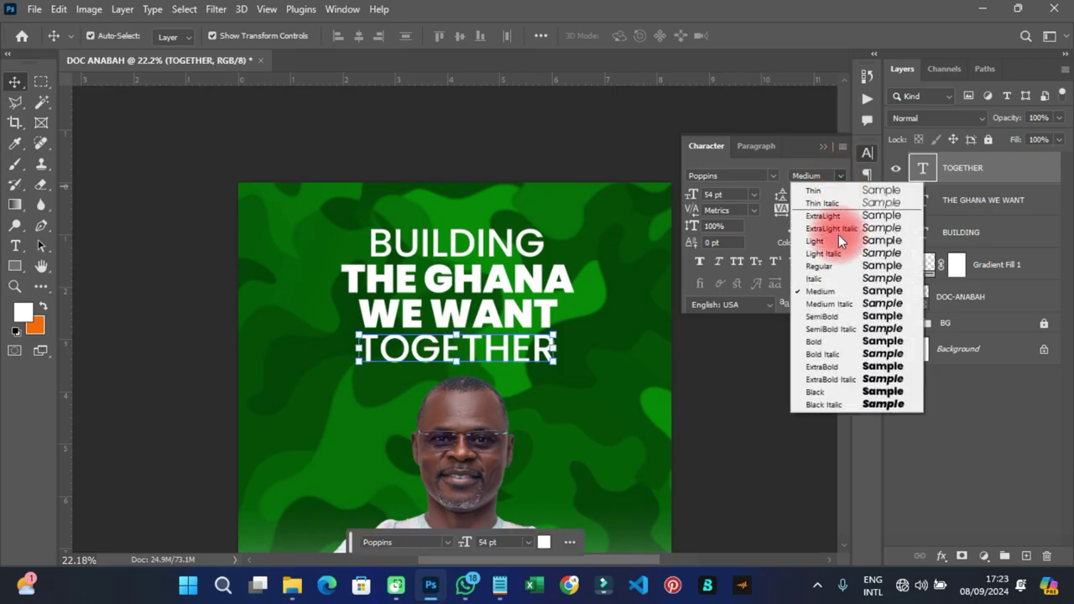
{"action": "left_click", "coordinate": [818, 316]}
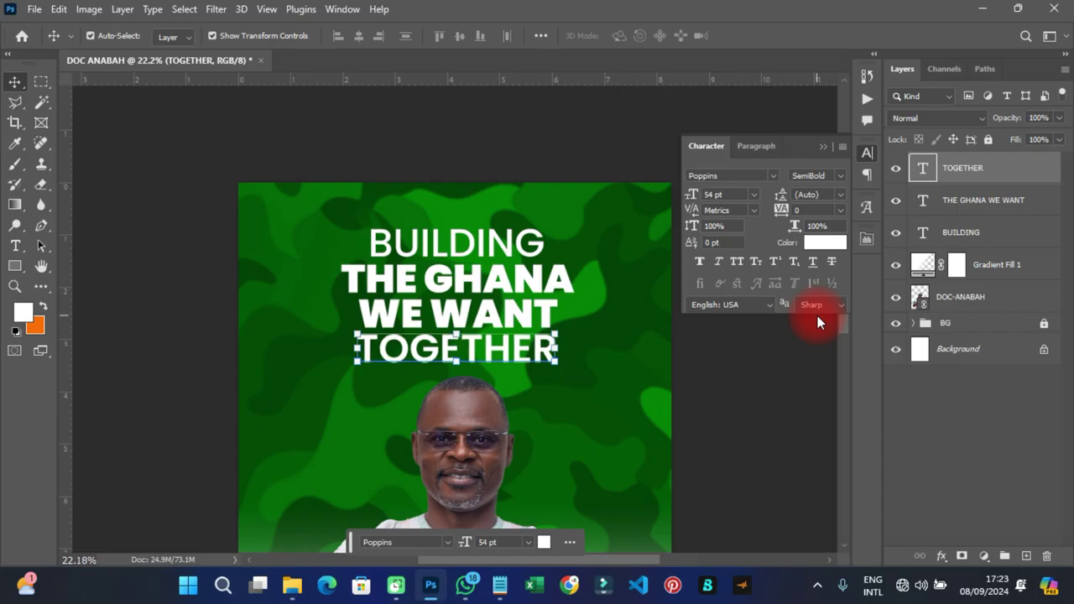
{"action": "left_click", "coordinate": [477, 239]}
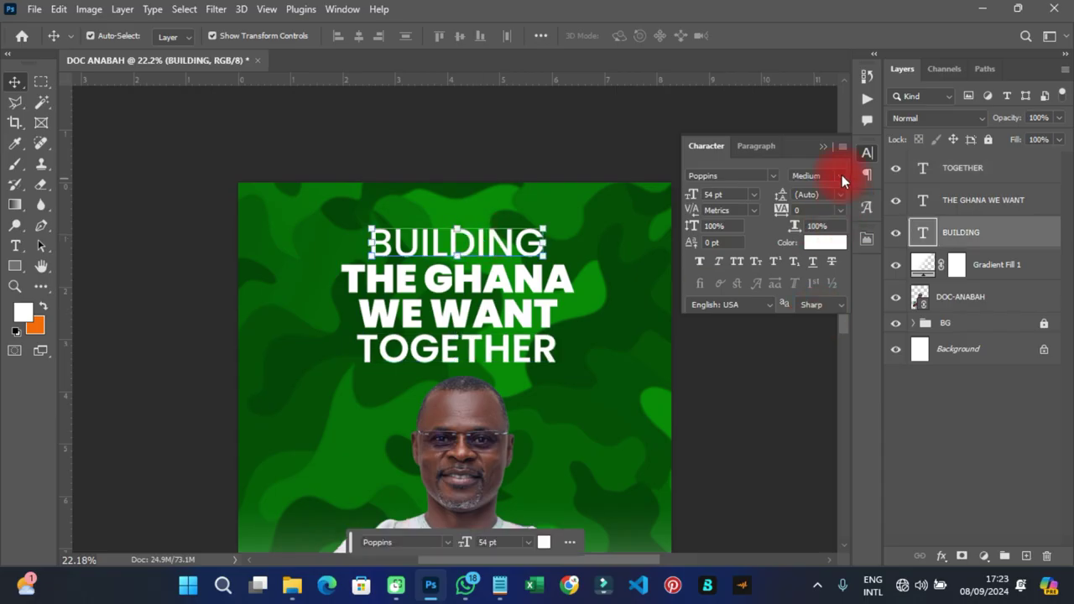
{"action": "left_click", "coordinate": [842, 174]}
{"action": "left_click", "coordinate": [825, 311]}
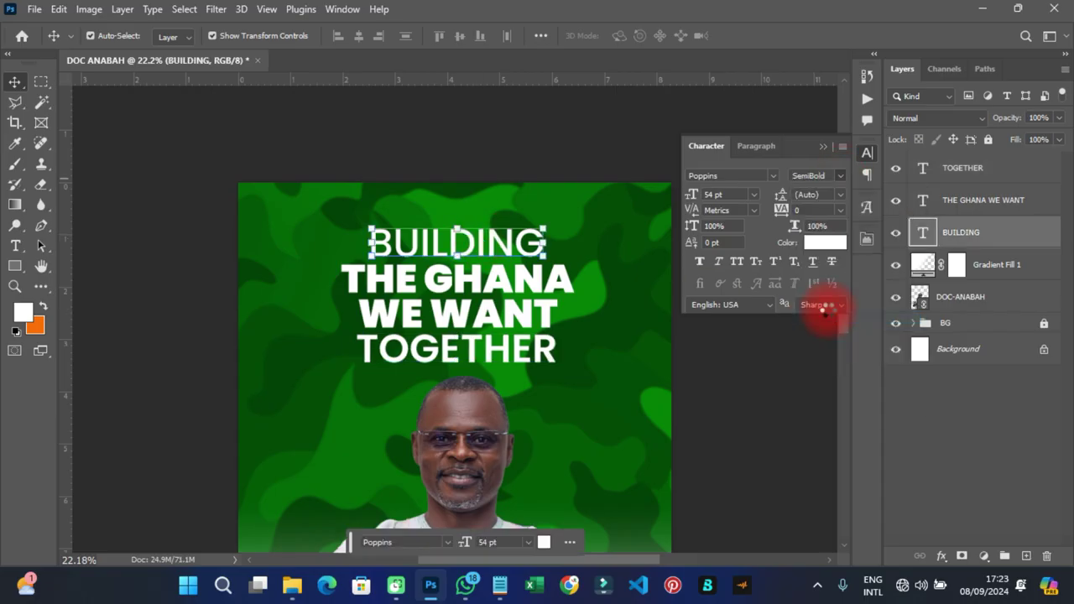
{"action": "left_click", "coordinate": [524, 277]}
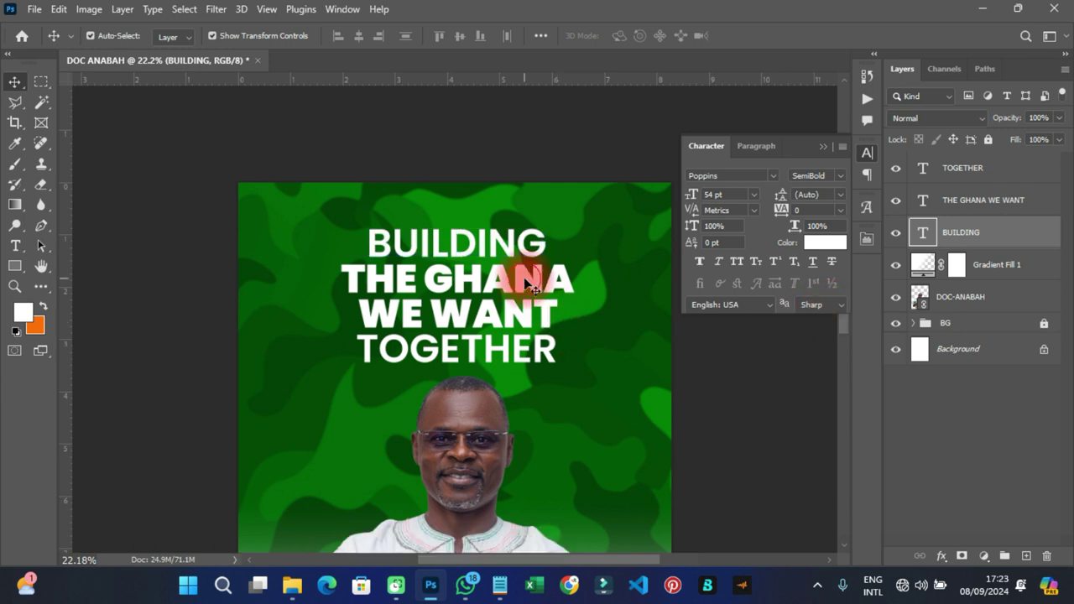
{"action": "left_click", "coordinate": [826, 243]}
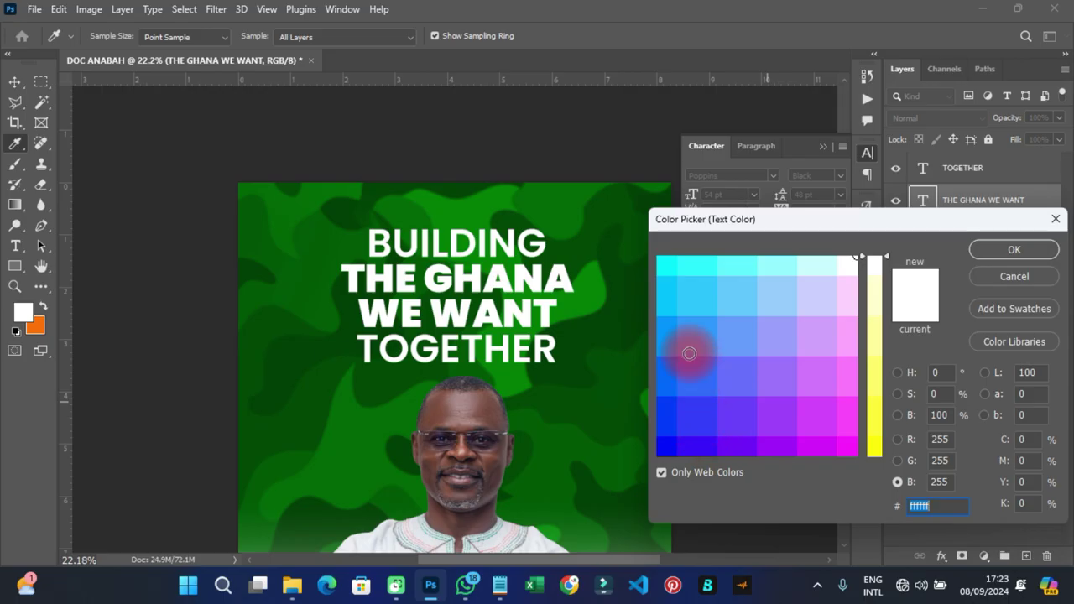
Colour THE GHANA WE WANT text bright mint green #33ff99
{"action": "left_click", "coordinate": [587, 278]}
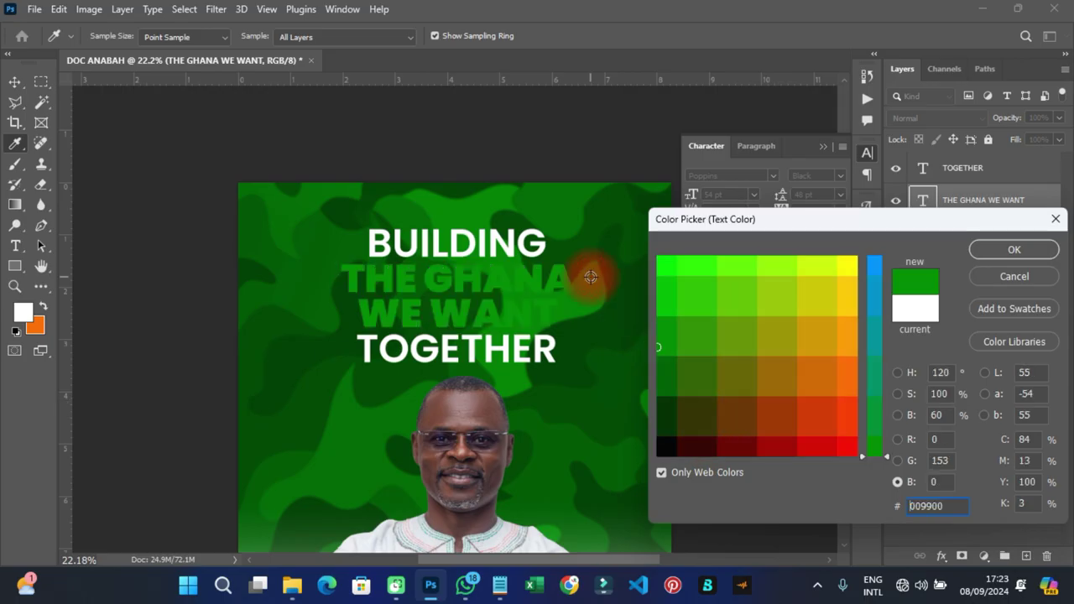
{"action": "left_click", "coordinate": [871, 368]}
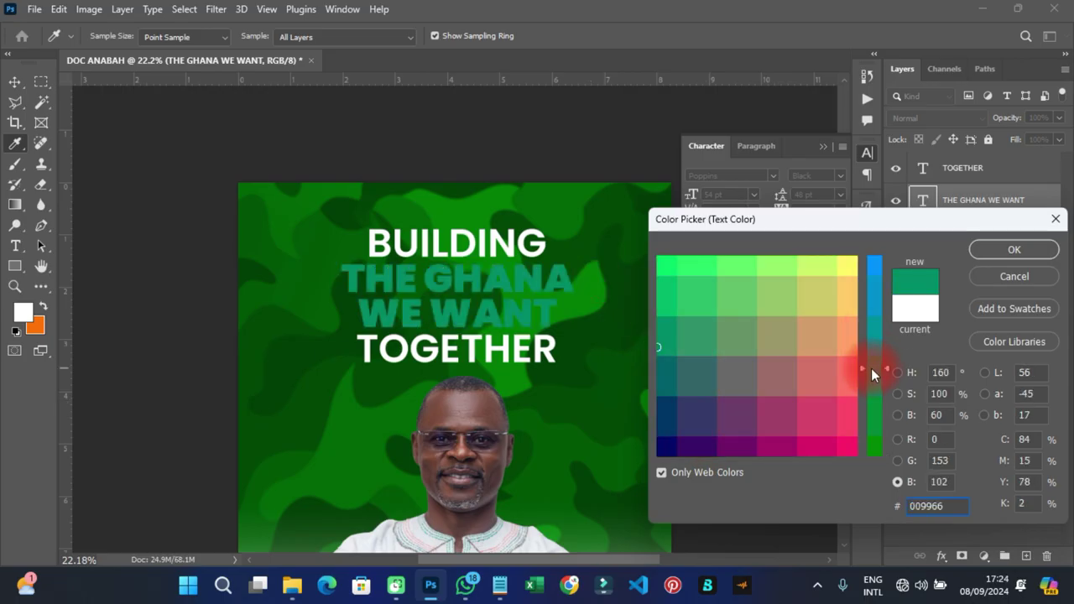
{"action": "left_click", "coordinate": [878, 344]}
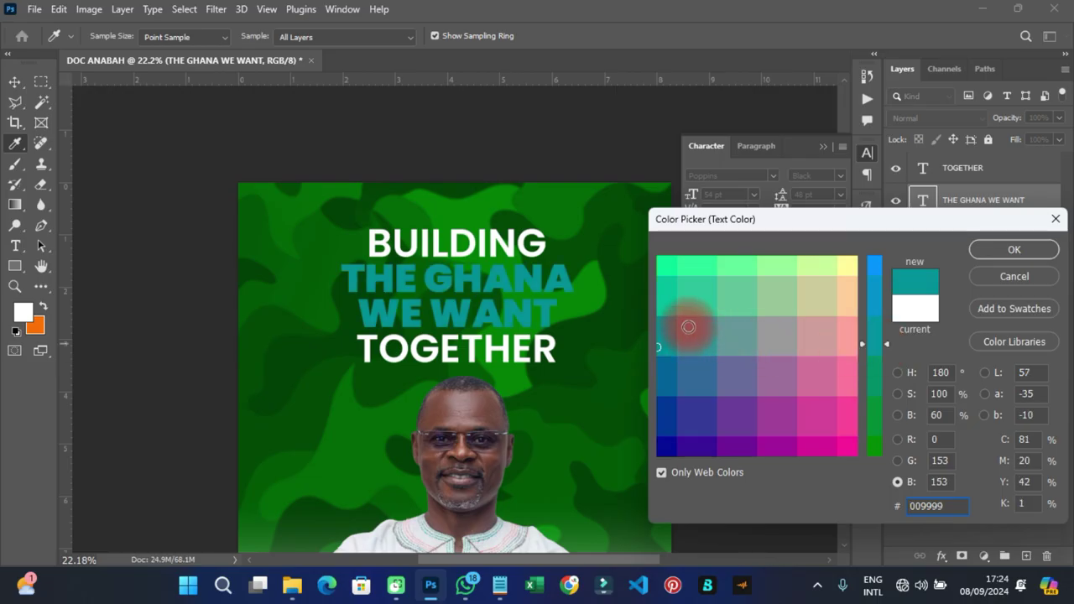
{"action": "left_click", "coordinate": [697, 298]}
{"action": "left_click", "coordinate": [700, 272]}
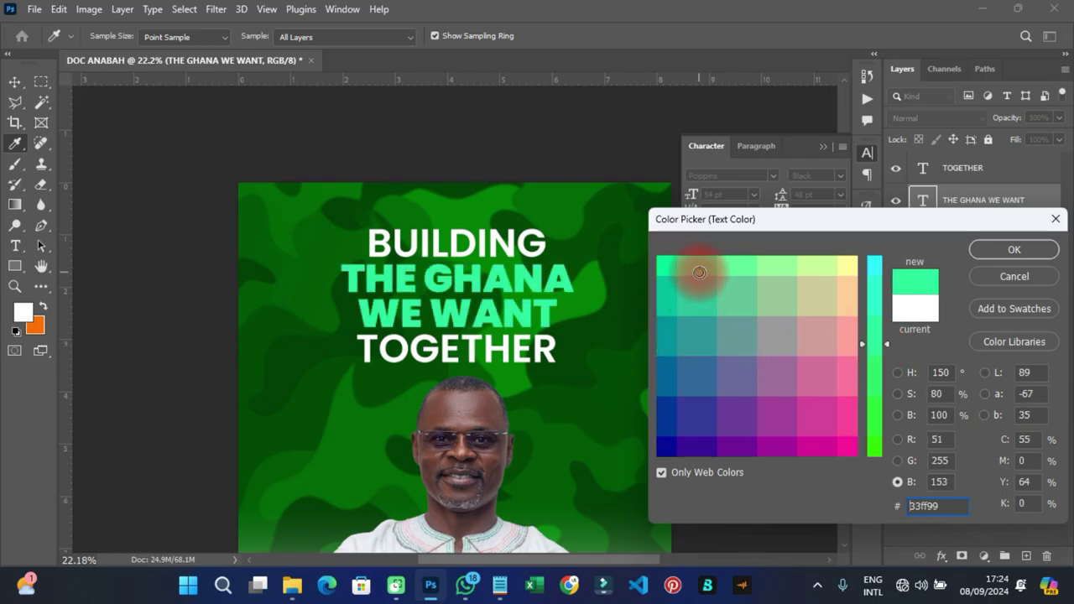
{"action": "left_click", "coordinate": [988, 249]}
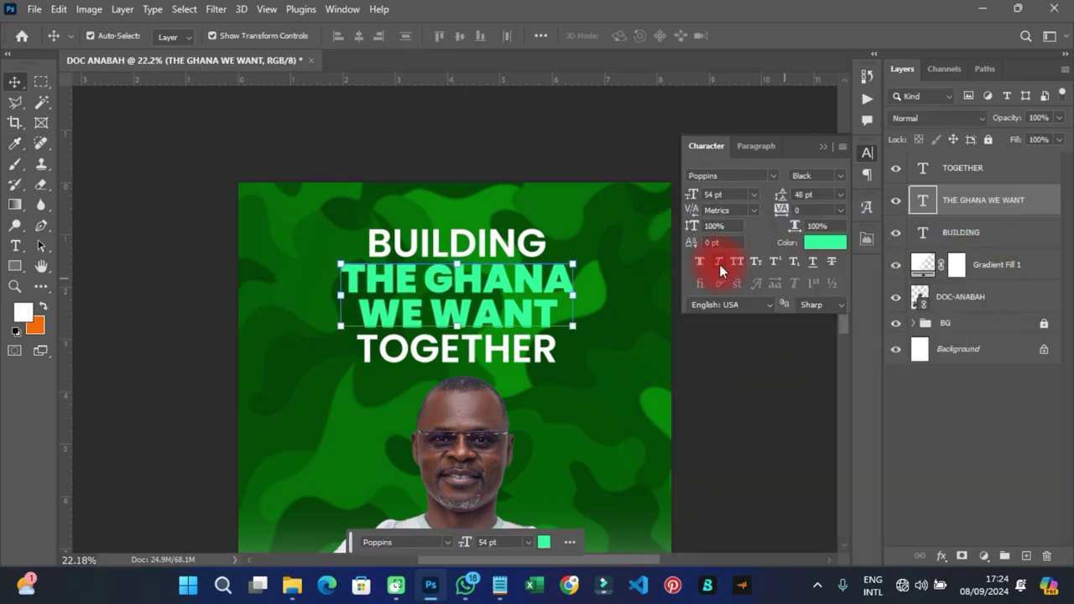
Set THE GHANA WE WANT to Poppins Black Italic
{"action": "left_click", "coordinate": [842, 176]}
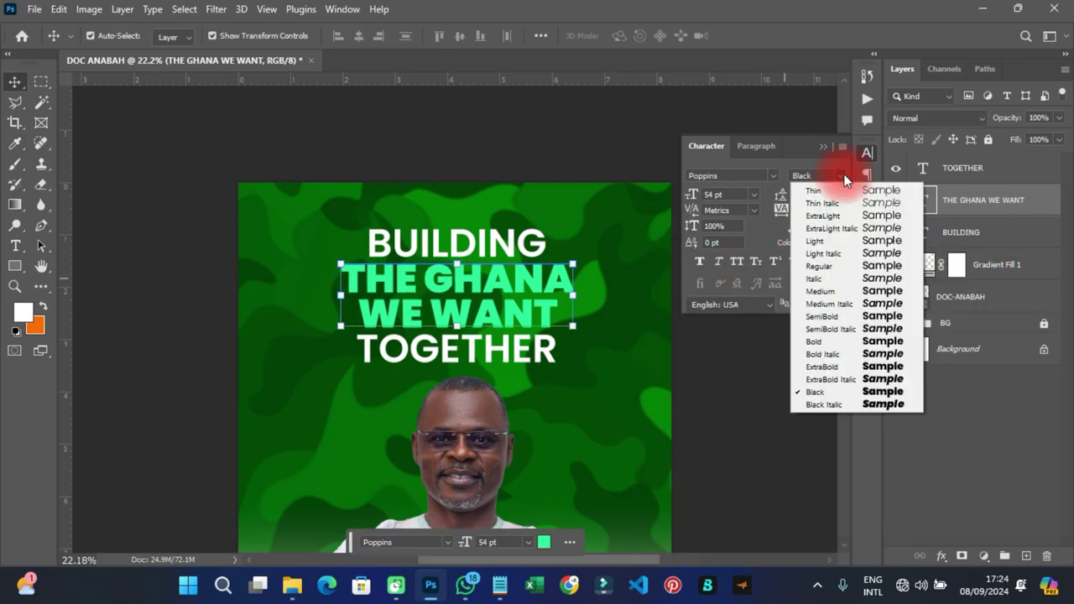
{"action": "left_click", "coordinate": [827, 404]}
{"action": "left_click", "coordinate": [732, 377]}
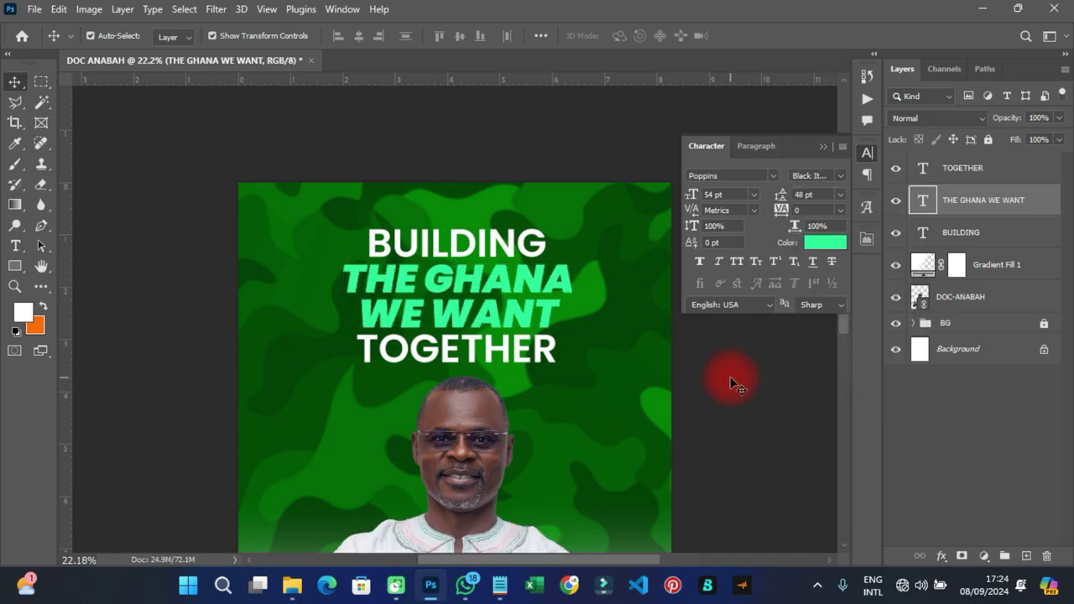
Set BUILDING and TOGETHER to Poppins SemiBold Italic
{"action": "left_click", "coordinate": [480, 241]}
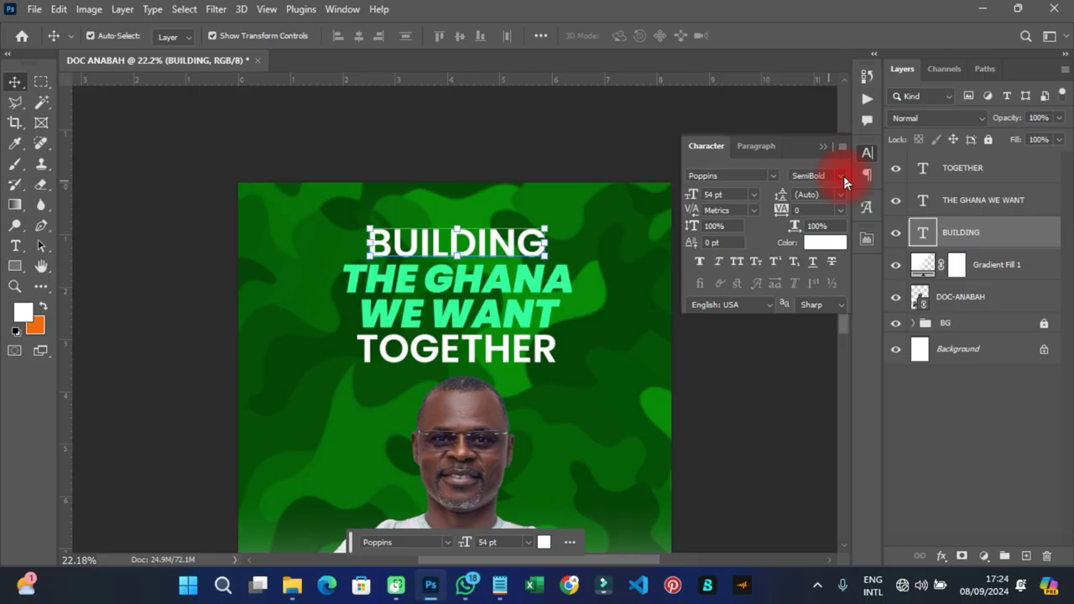
{"action": "left_click", "coordinate": [816, 176]}
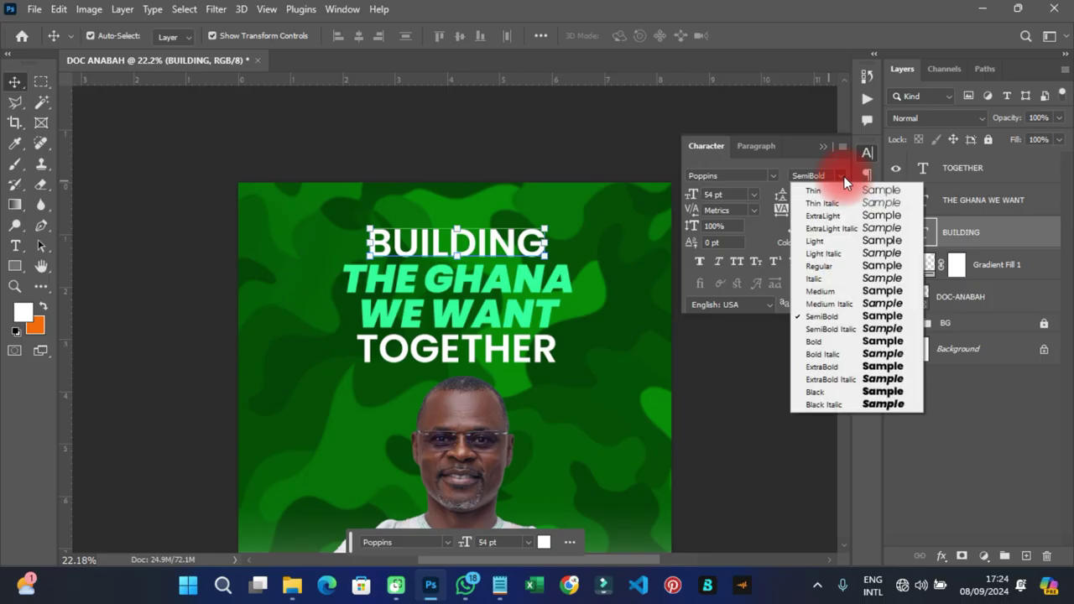
{"action": "left_click", "coordinate": [830, 328]}
{"action": "left_click", "coordinate": [725, 373]}
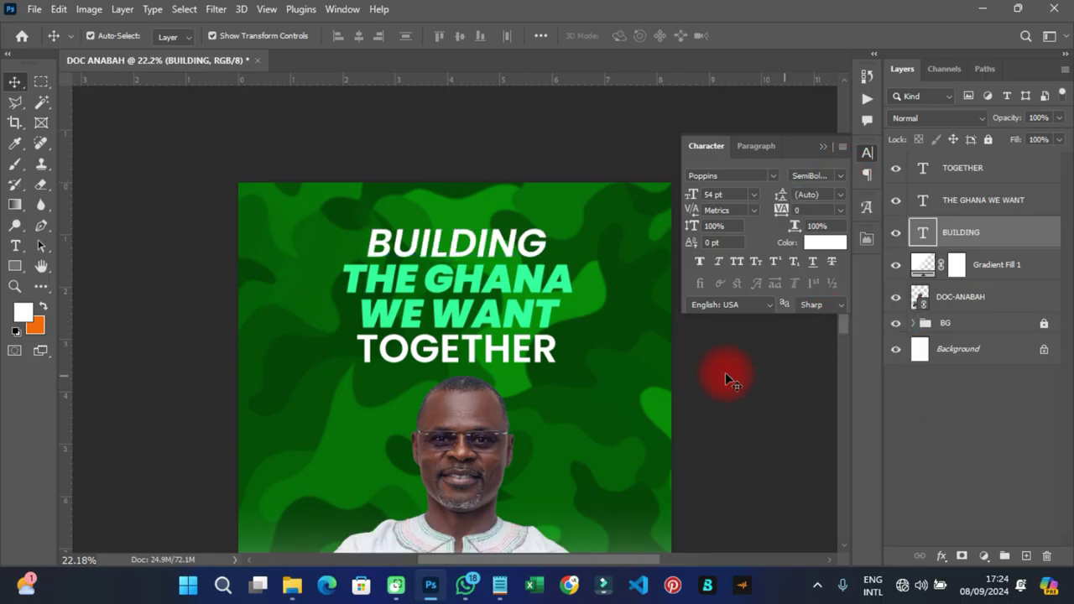
{"action": "left_click", "coordinate": [518, 349]}
{"action": "left_click", "coordinate": [841, 174]}
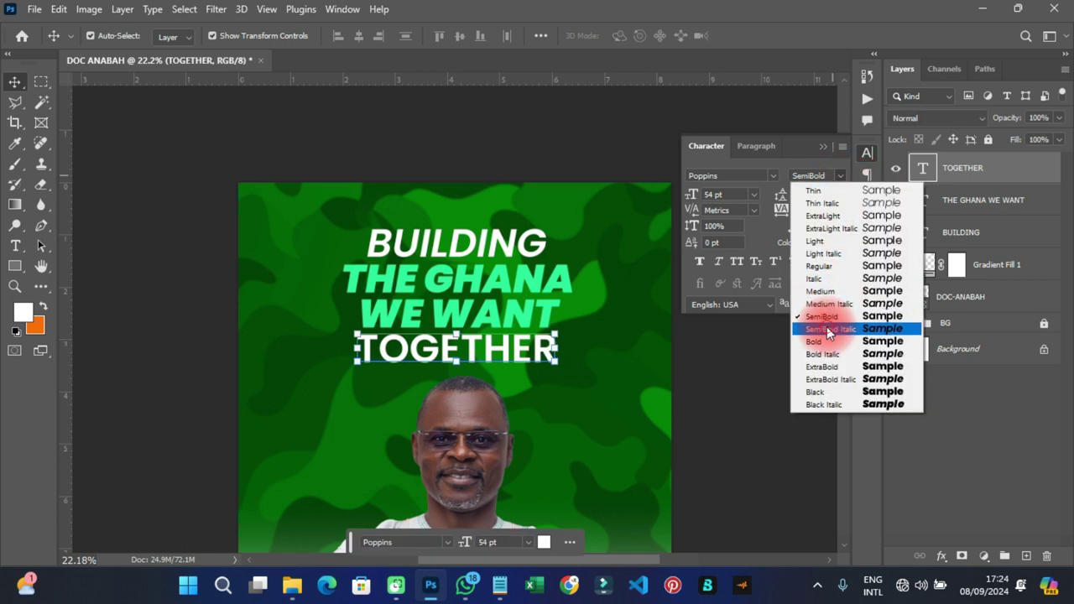
{"action": "left_click", "coordinate": [827, 327]}
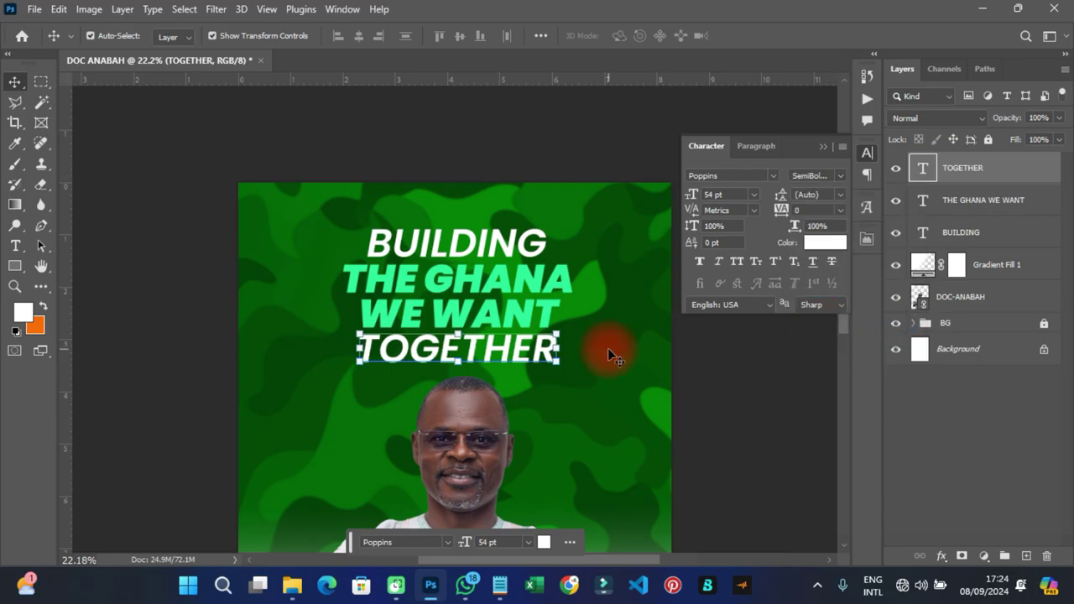
{"action": "left_click", "coordinate": [750, 395]}
{"action": "scroll", "coordinate": [471, 283], "scroll_direction": "down", "scroll_amount": 3}
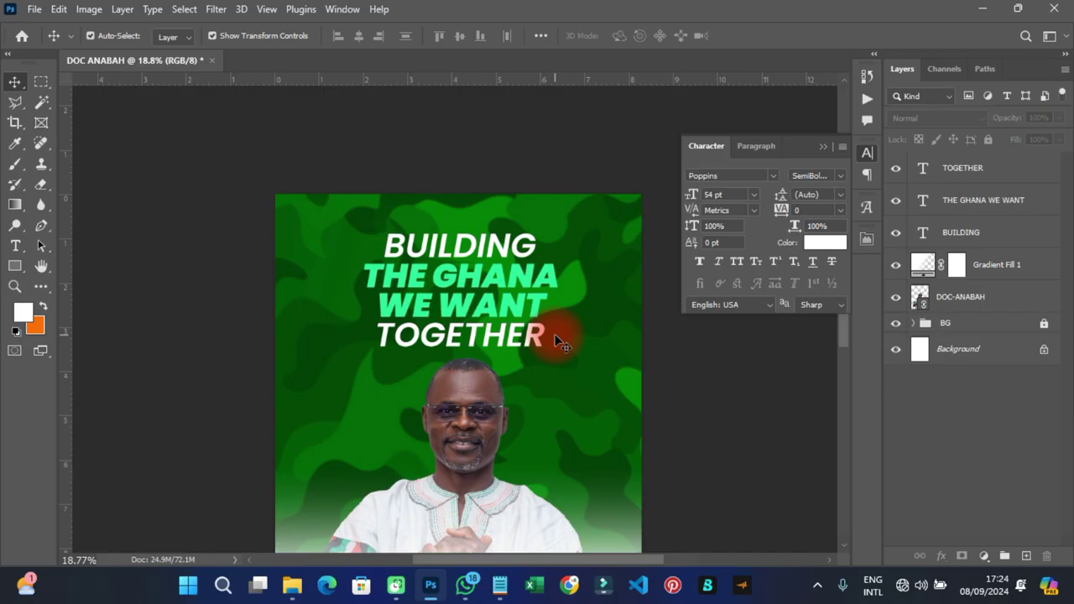
Resize BUILDING to 50 pt and TOGETHER to 48 pt, nudging TOGETHER up and right
{"action": "double_click", "coordinate": [493, 244]}
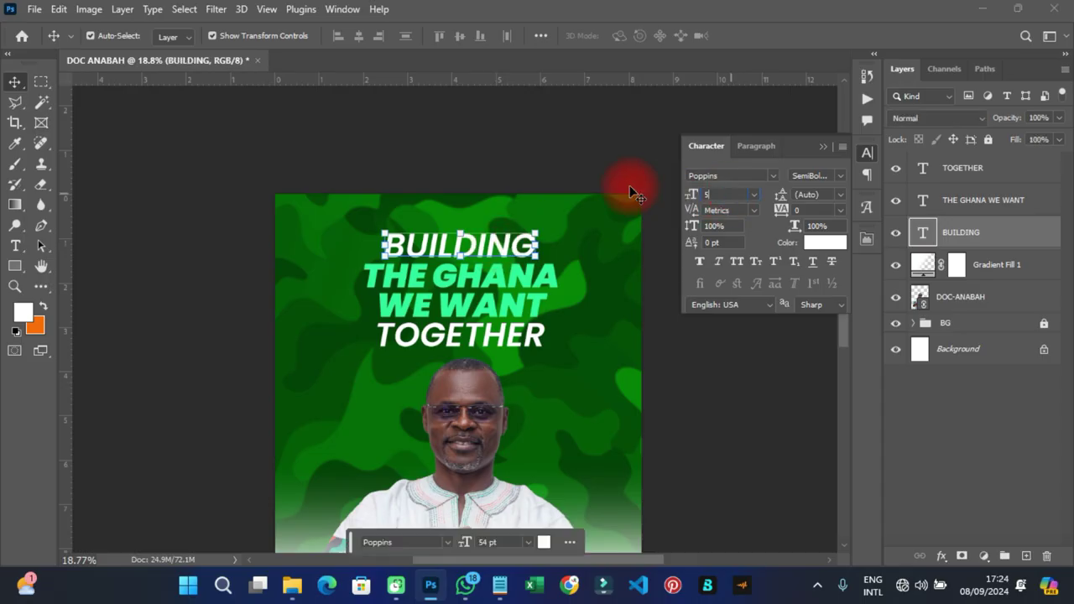
{"action": "key", "text": "Return"}
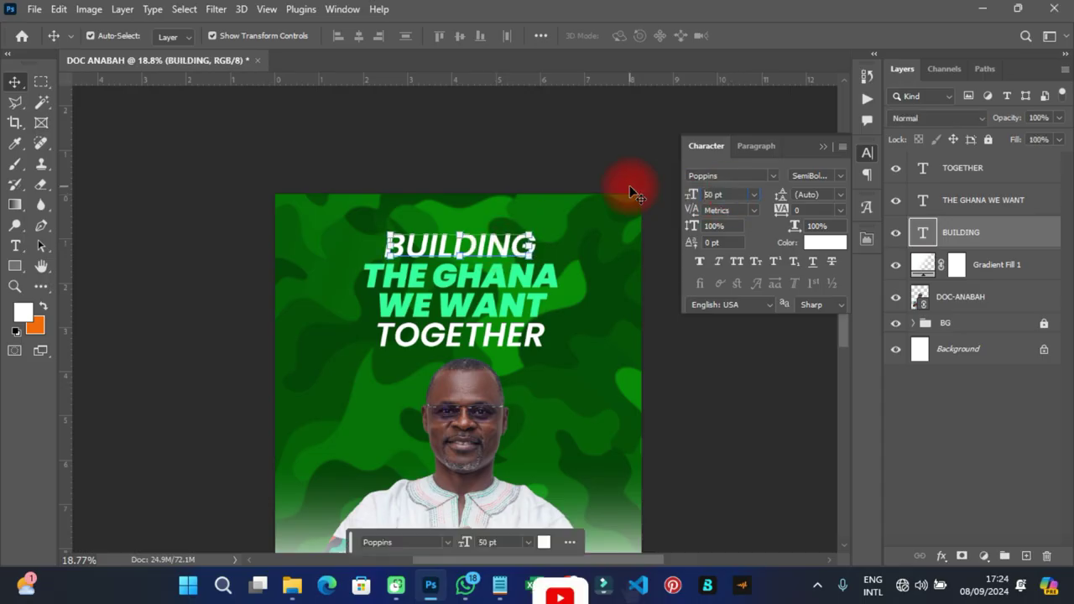
{"action": "left_click", "coordinate": [518, 337]}
{"action": "left_click", "coordinate": [722, 194]}
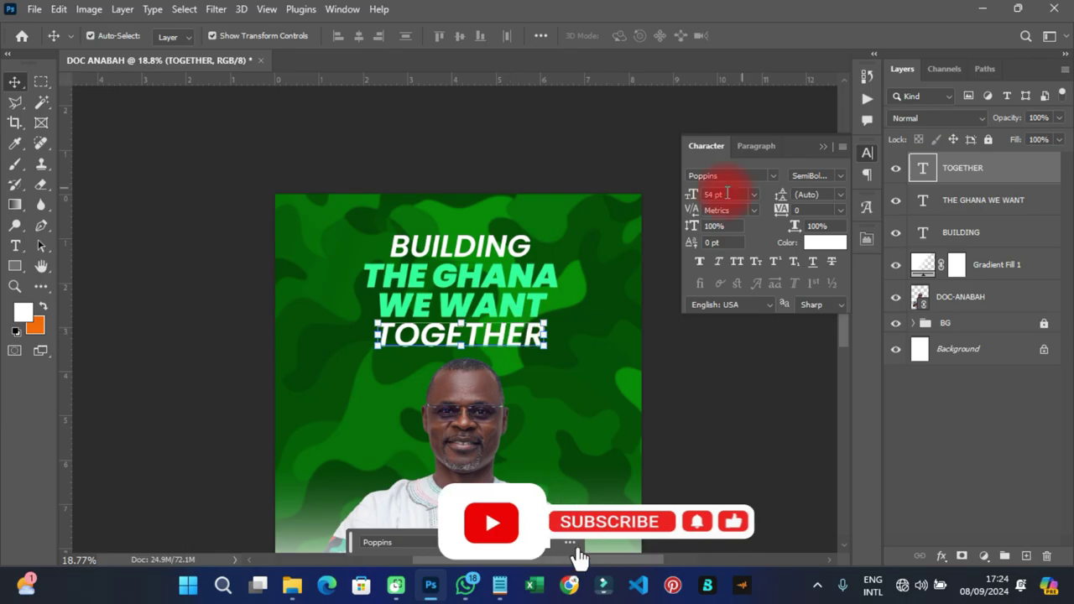
{"action": "type", "text": "50"}
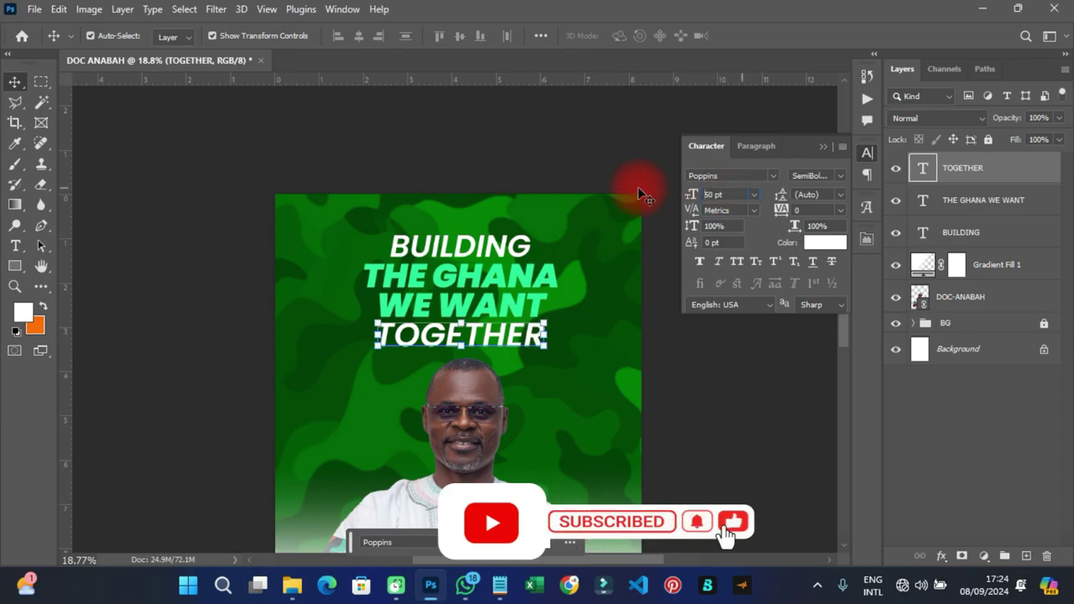
{"action": "key", "text": "Return"}
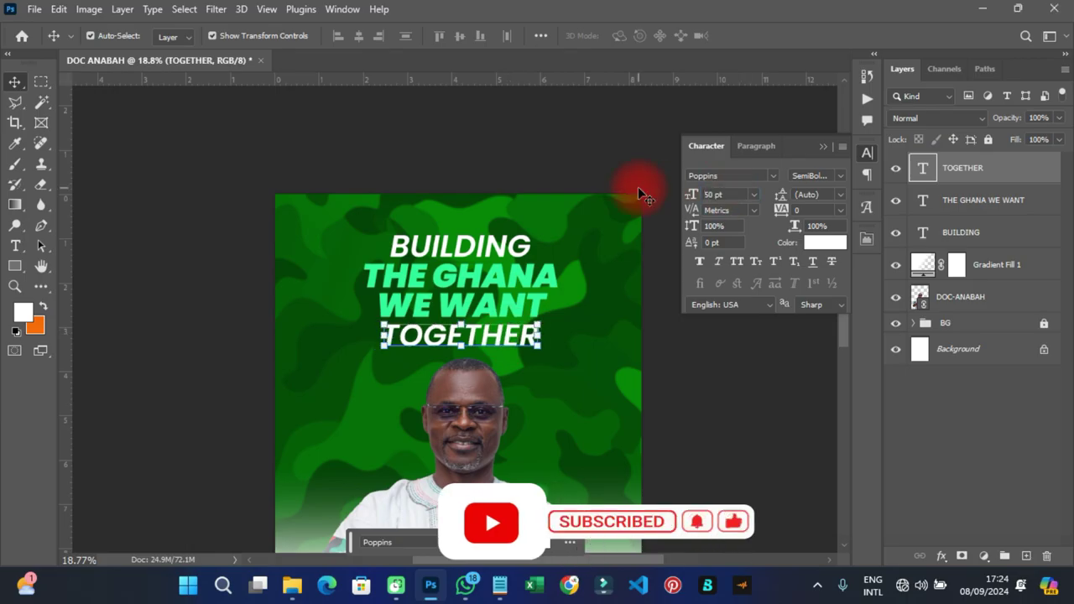
{"action": "left_click", "coordinate": [754, 193]}
{"action": "left_click", "coordinate": [731, 393]}
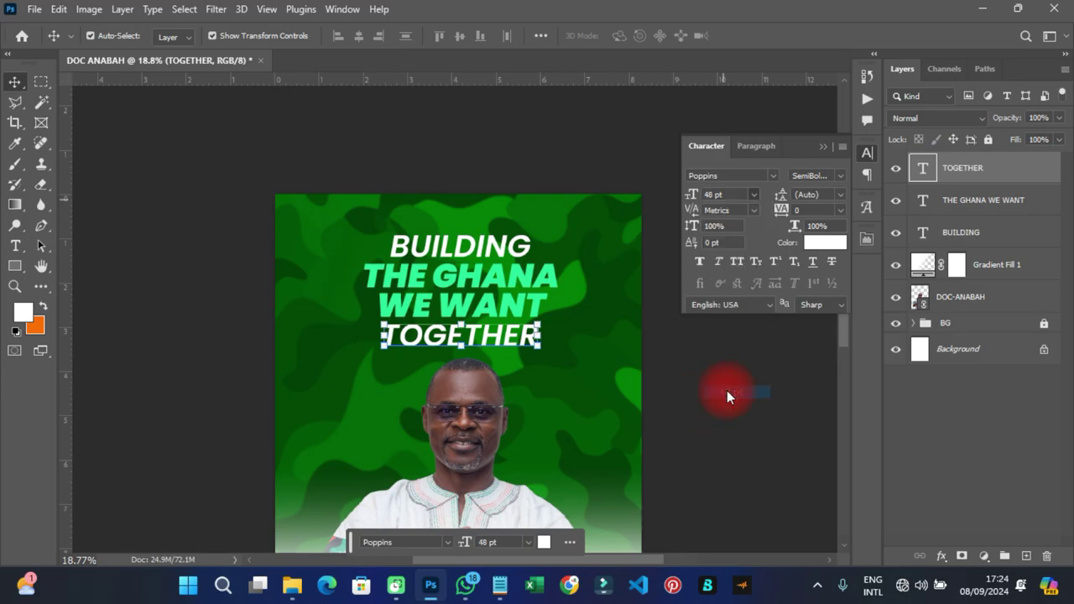
{"action": "left_click_drag", "start_coordinate": [456, 342], "coordinate": [461, 340]}
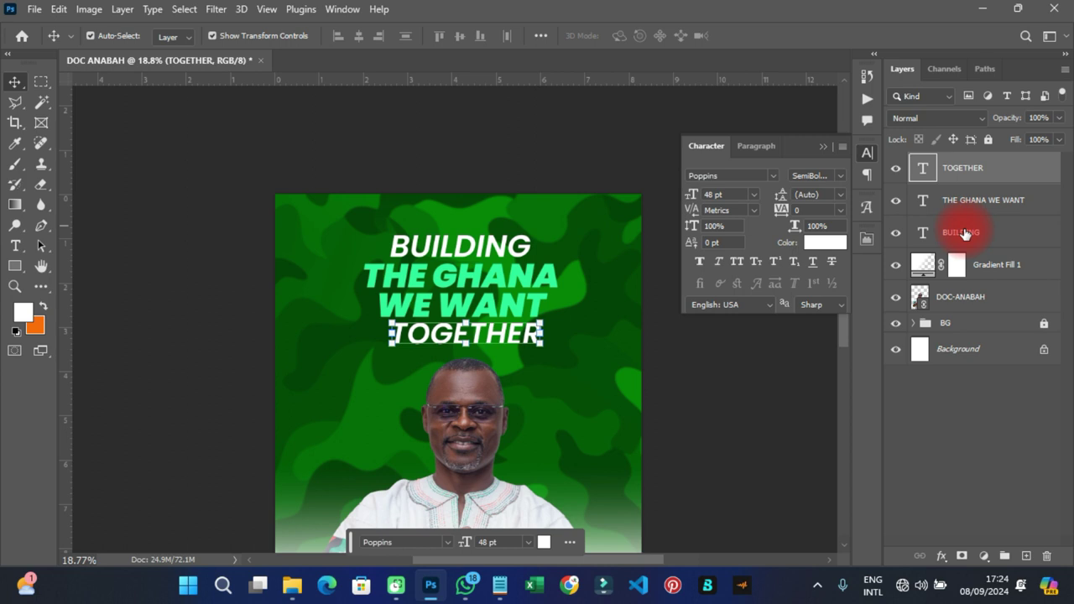
Centre the three slogan text layers horizontally on each other
{"action": "left_click", "coordinate": [965, 234], "text": "shift"}
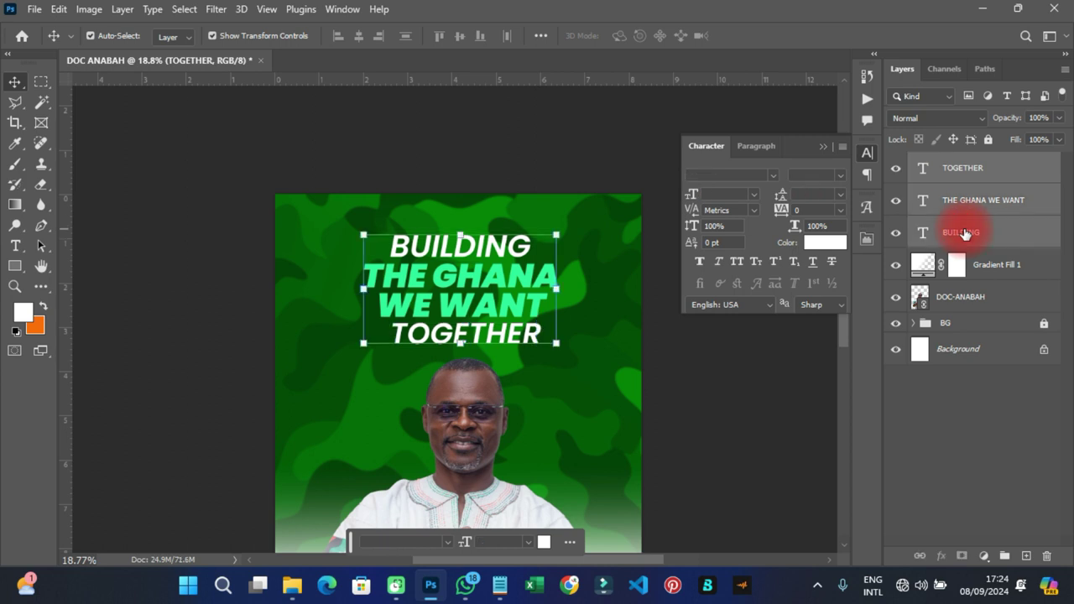
{"action": "left_click", "coordinate": [358, 40]}
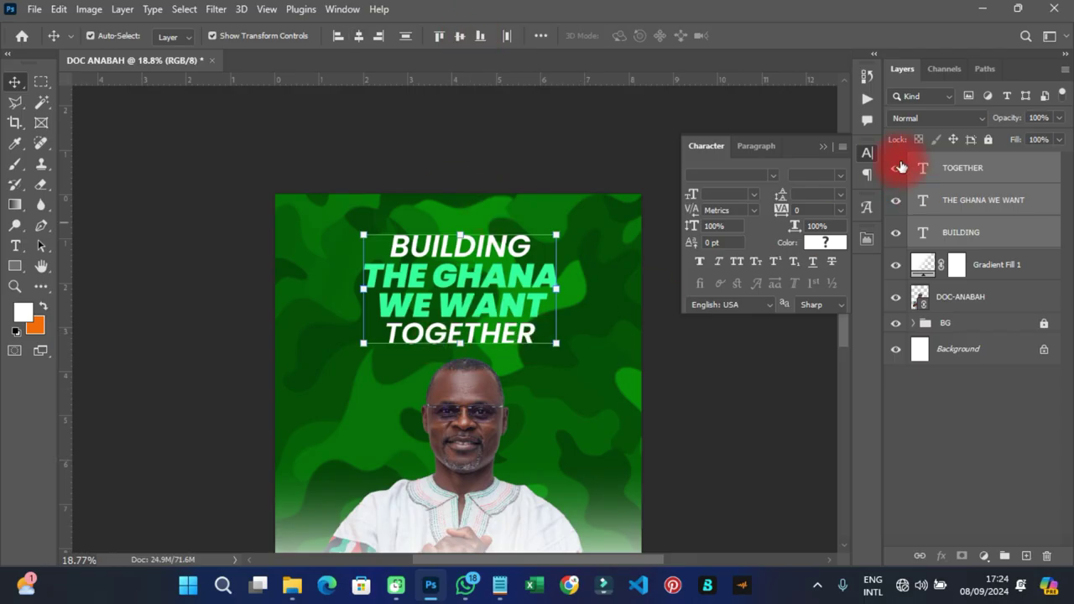
{"action": "left_click", "coordinate": [868, 153]}
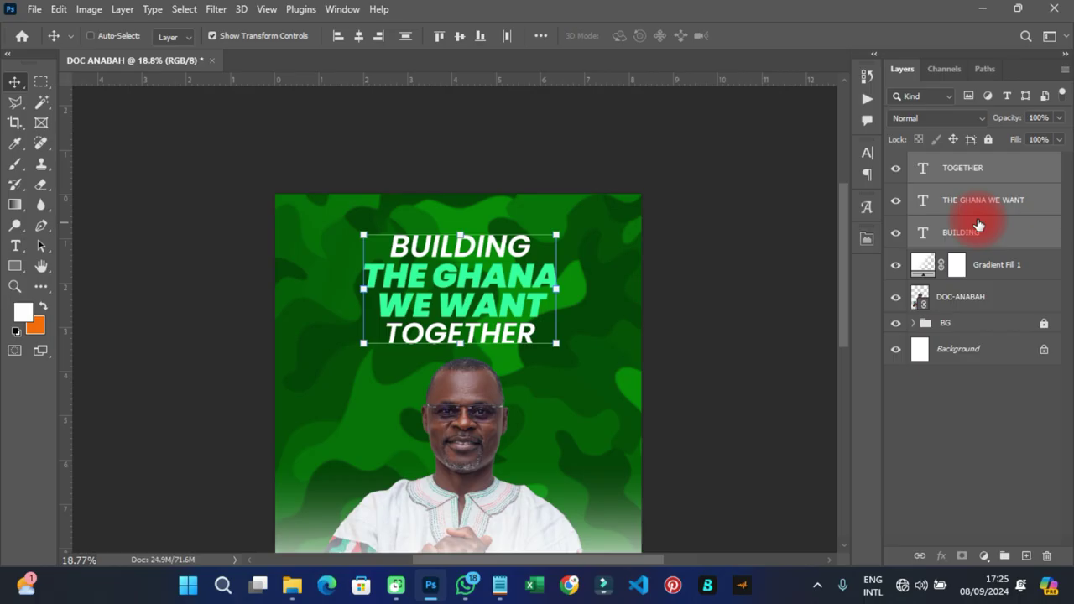
Group the three slogan text layers into a group named TEXT
{"action": "key", "text": "ctrl+g"}
{"action": "double_click", "coordinate": [957, 162]}
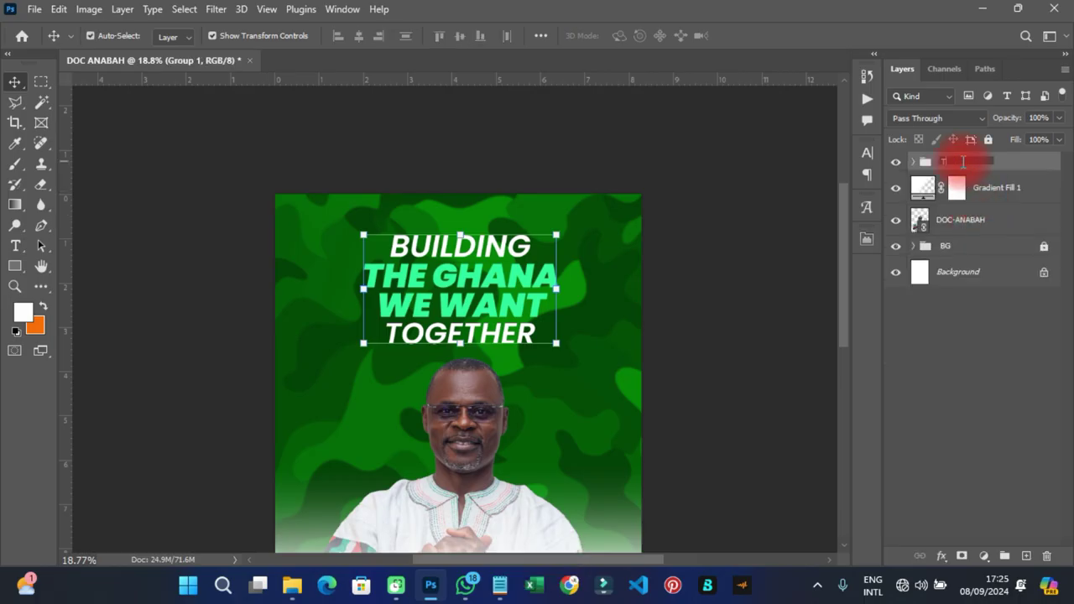
{"action": "left_click", "coordinate": [1016, 171]}
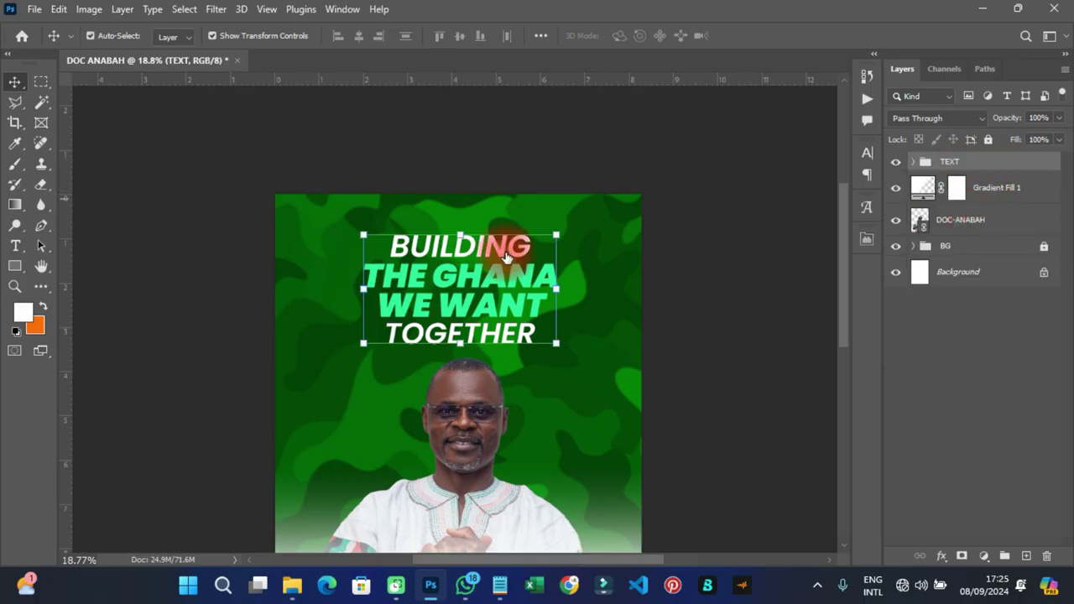
{"action": "scroll", "coordinate": [542, 218], "scroll_direction": "down", "scroll_amount": 3}
{"action": "left_click", "coordinate": [542, 220]}
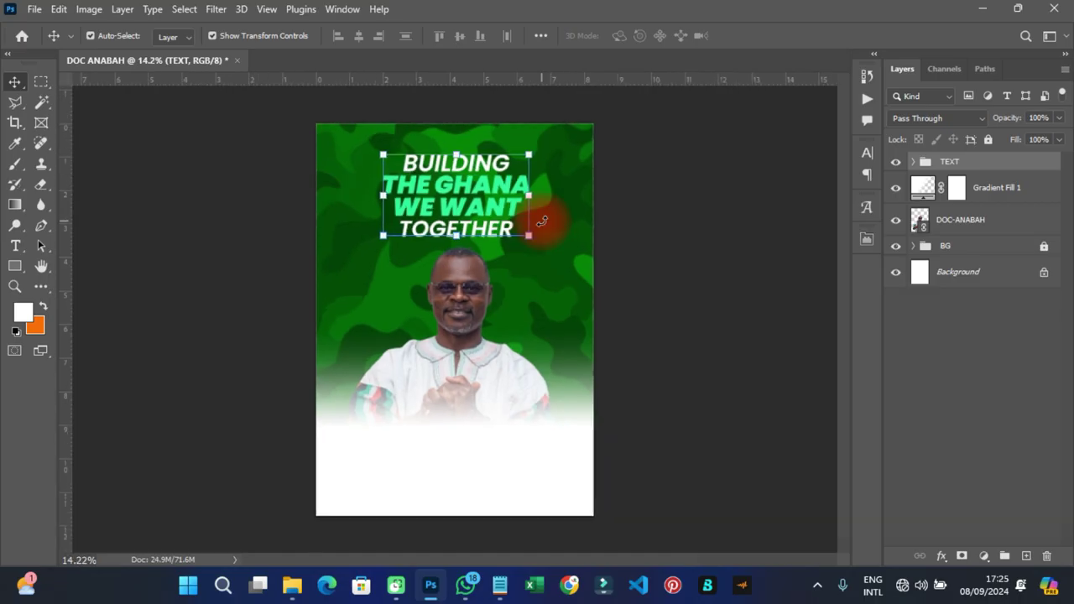
{"action": "left_click", "coordinate": [392, 463]}
{"action": "left_click", "coordinate": [483, 461]}
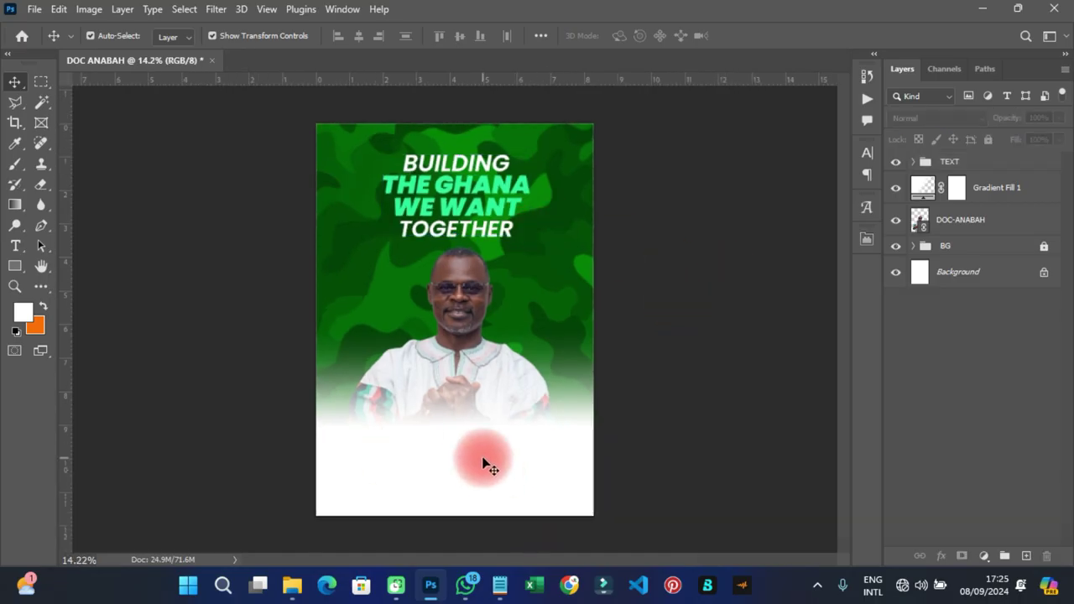
{"action": "left_click", "coordinate": [499, 585]}
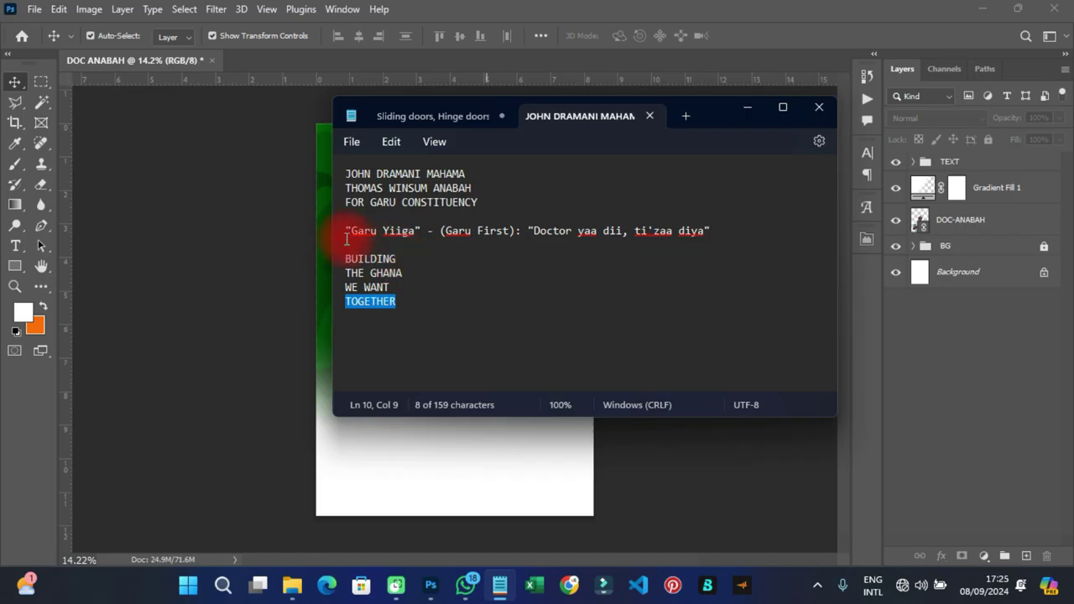
Copy the two candidate name lines from the Notepad campaign notes
{"action": "left_click_drag", "start_coordinate": [346, 174], "coordinate": [483, 195]}
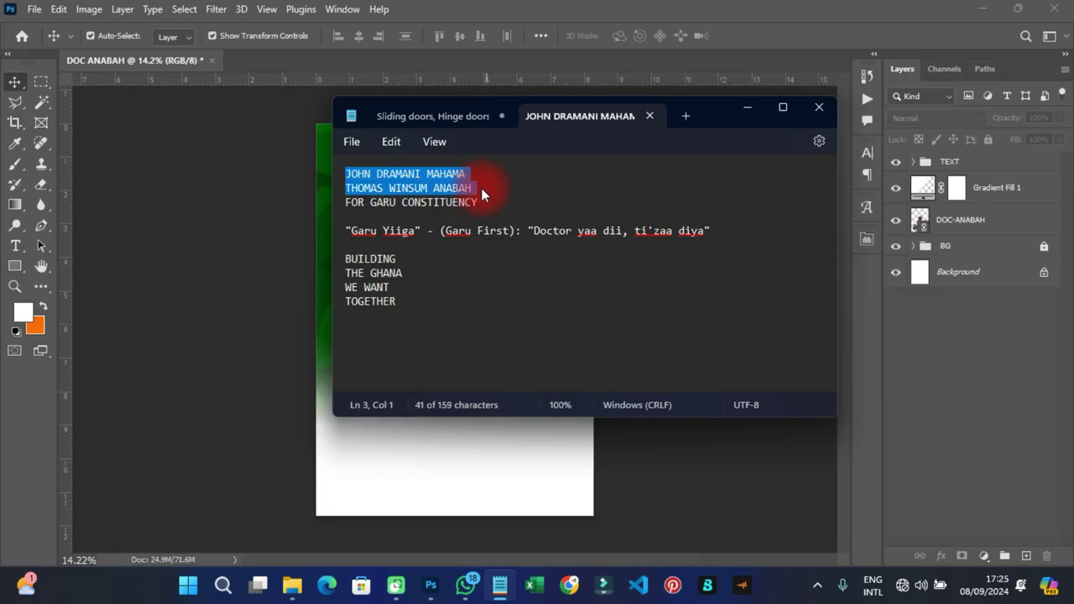
{"action": "right_click", "coordinate": [432, 173]}
{"action": "left_click", "coordinate": [477, 250]}
{"action": "left_click", "coordinate": [194, 299]}
{"action": "left_click", "coordinate": [15, 246]}
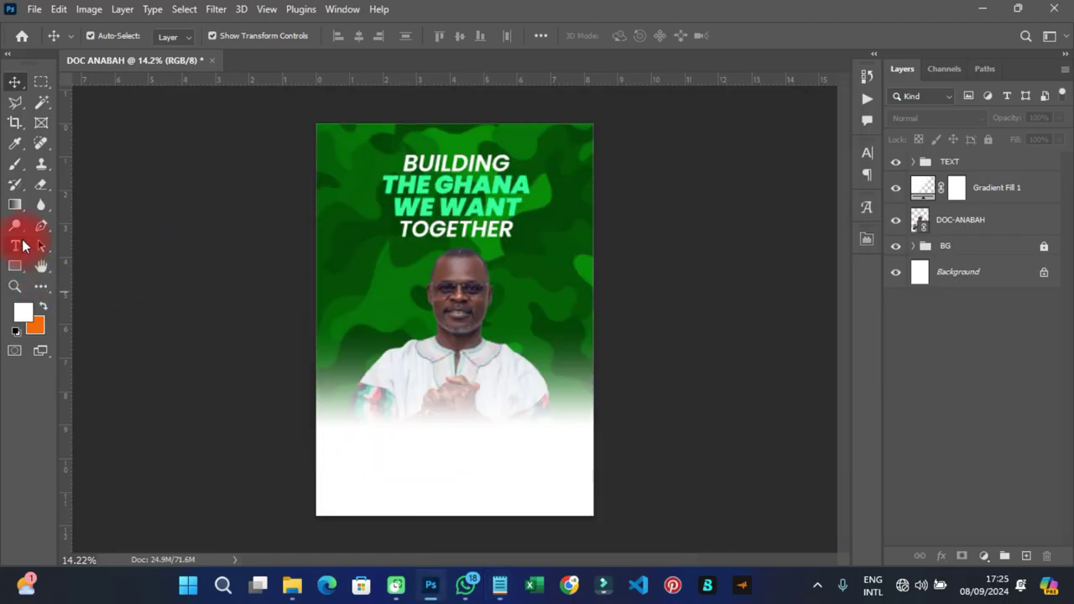
Paste the candidate names as a new text layer in the poster's white lower area
{"action": "left_click", "coordinate": [395, 452]}
{"action": "right_click", "coordinate": [396, 452]}
{"action": "left_click", "coordinate": [447, 201]}
{"action": "left_click", "coordinate": [369, 413]}
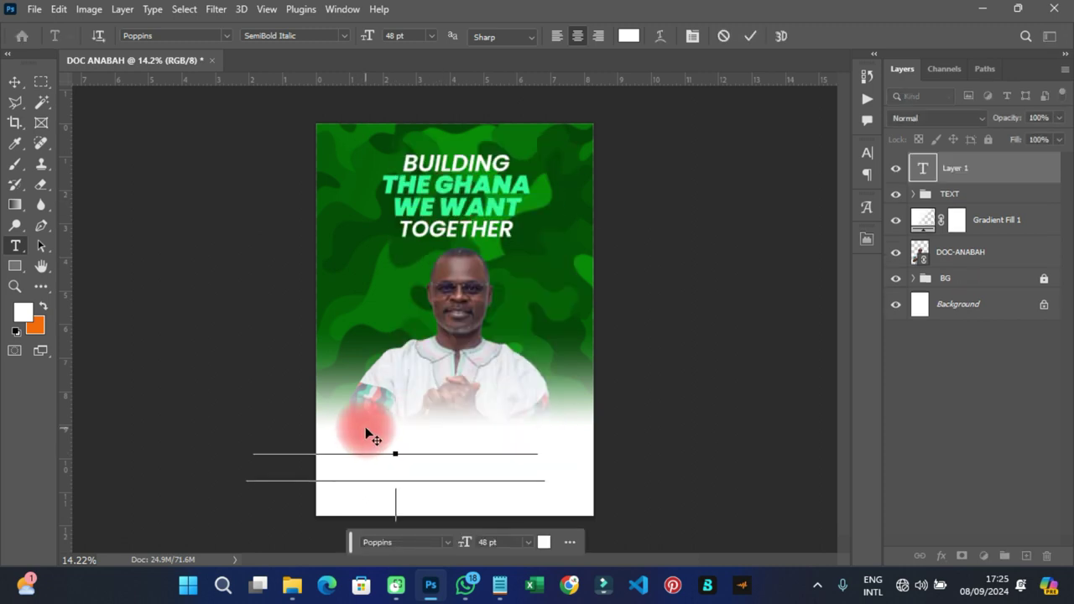
{"action": "left_click", "coordinate": [12, 80]}
{"action": "left_click", "coordinate": [867, 153]}
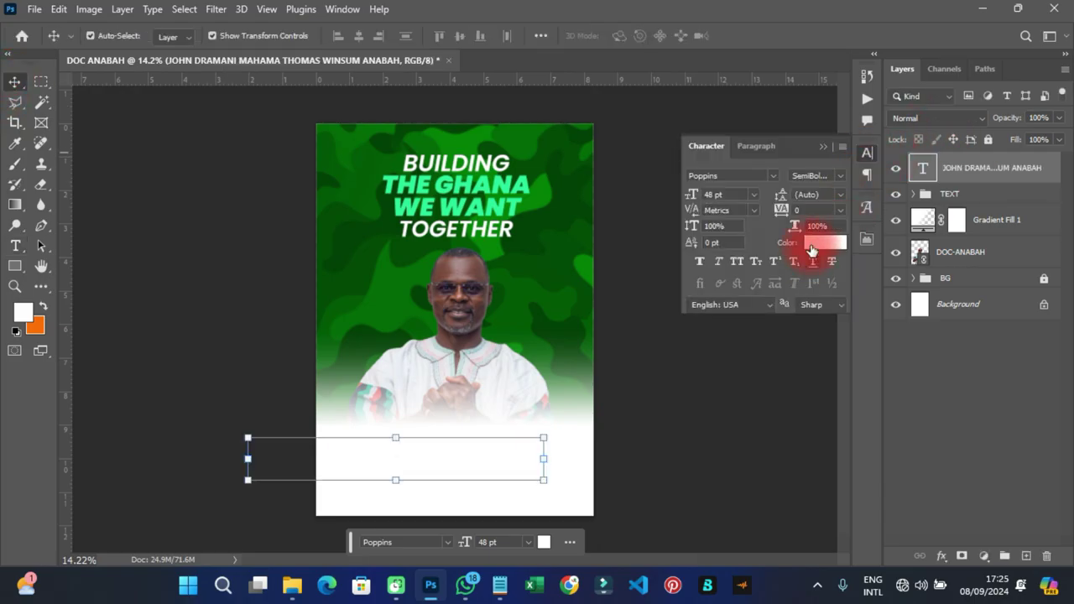
Colour the name text dark green and move it further right
{"action": "left_click", "coordinate": [810, 249]}
{"action": "left_click_drag", "start_coordinate": [871, 444], "coordinate": [871, 483]}
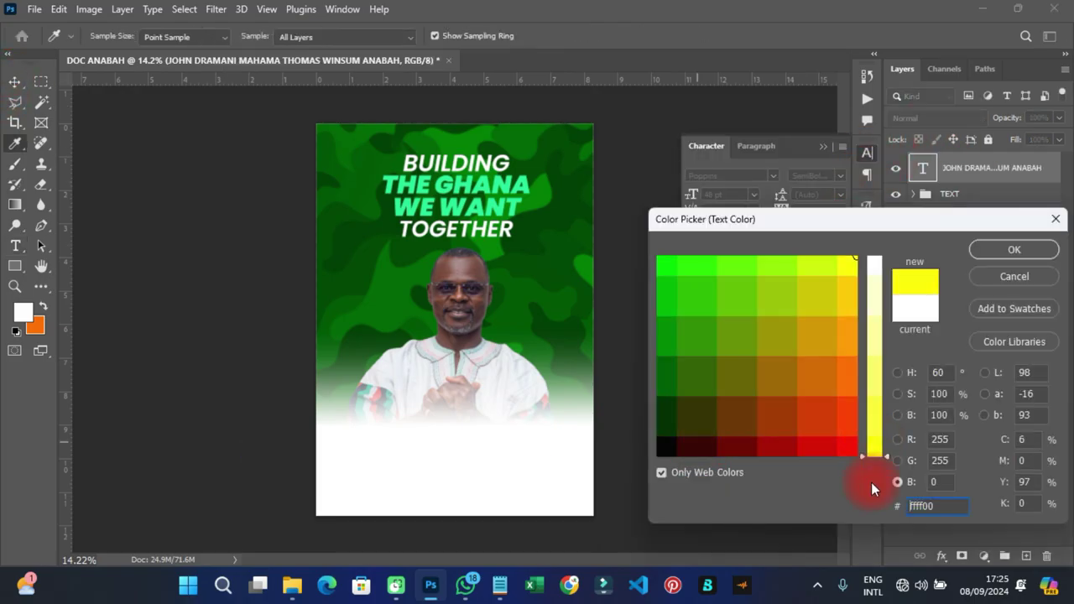
{"action": "left_click", "coordinate": [671, 377]}
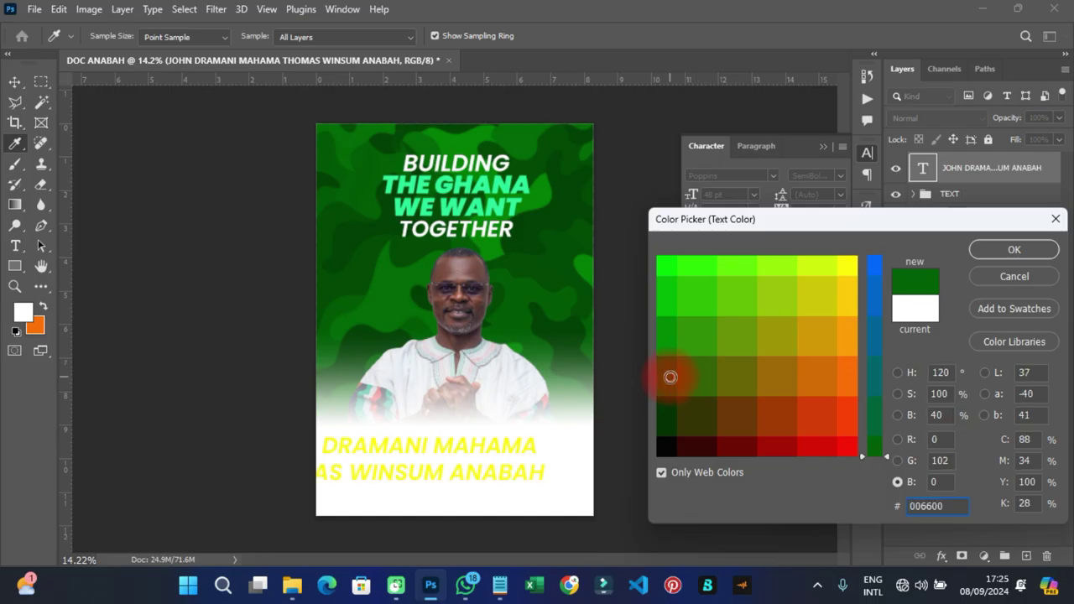
{"action": "left_click", "coordinate": [874, 412]}
{"action": "key", "text": "Return"}
{"action": "key", "text": "v"}
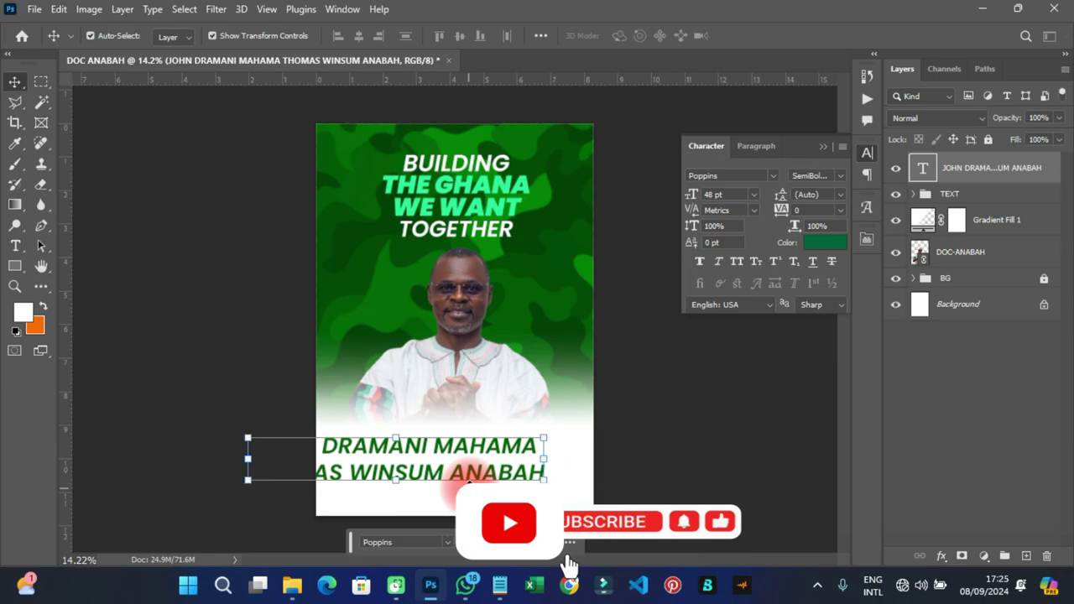
{"action": "left_click_drag", "start_coordinate": [436, 453], "coordinate": [480, 454]}
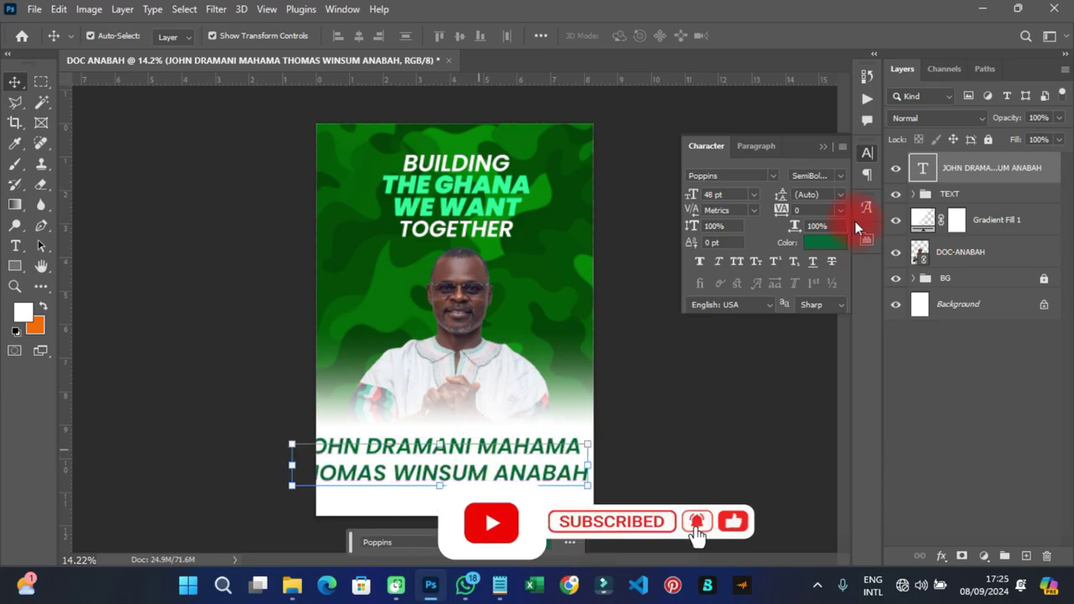
{"action": "left_click", "coordinate": [839, 175]}
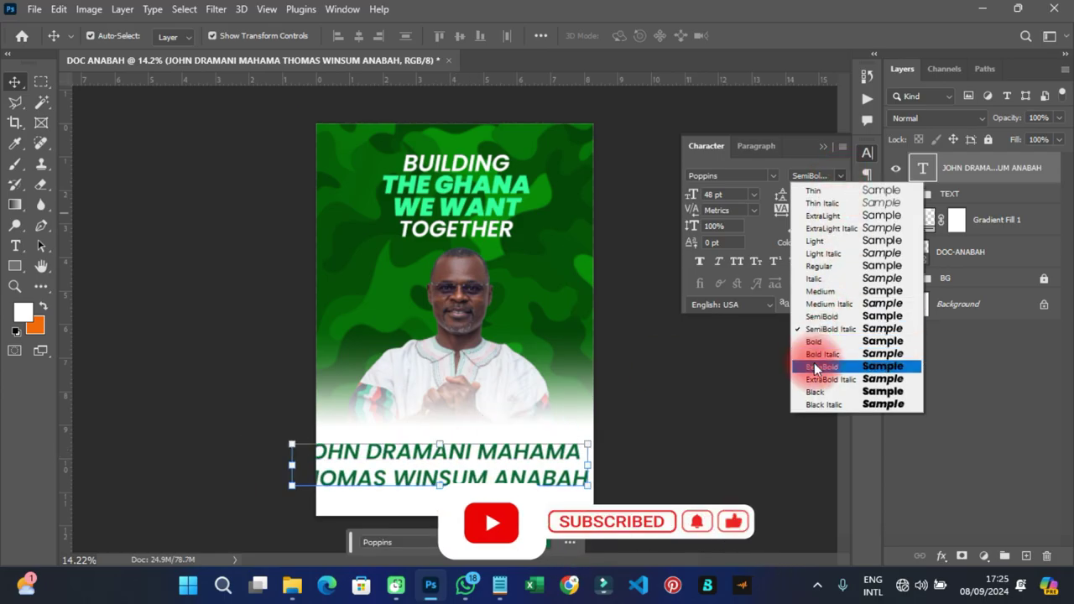
{"action": "left_click", "coordinate": [740, 174]}
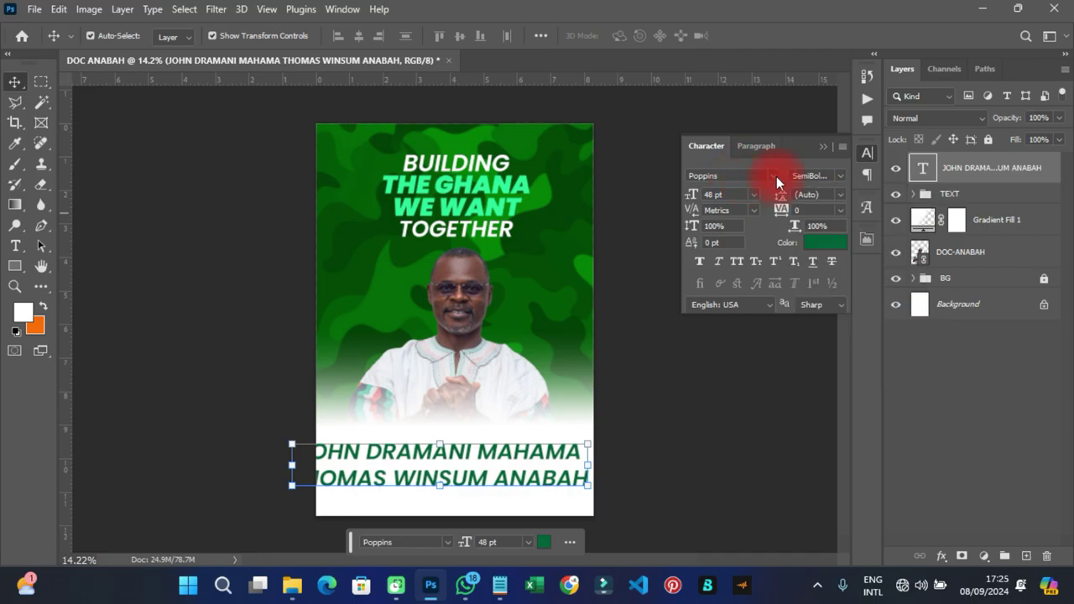
{"action": "left_click", "coordinate": [773, 175]}
Set the candidate names in Provicali at 36 pt
{"action": "key", "text": "Down"}
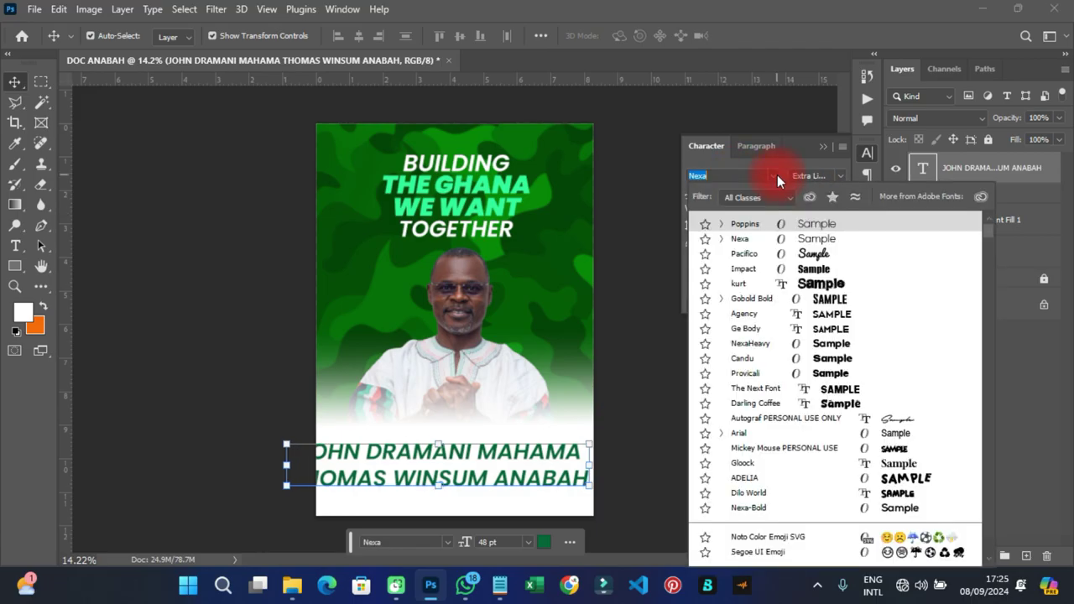
{"action": "type", "text": "PROVI"}
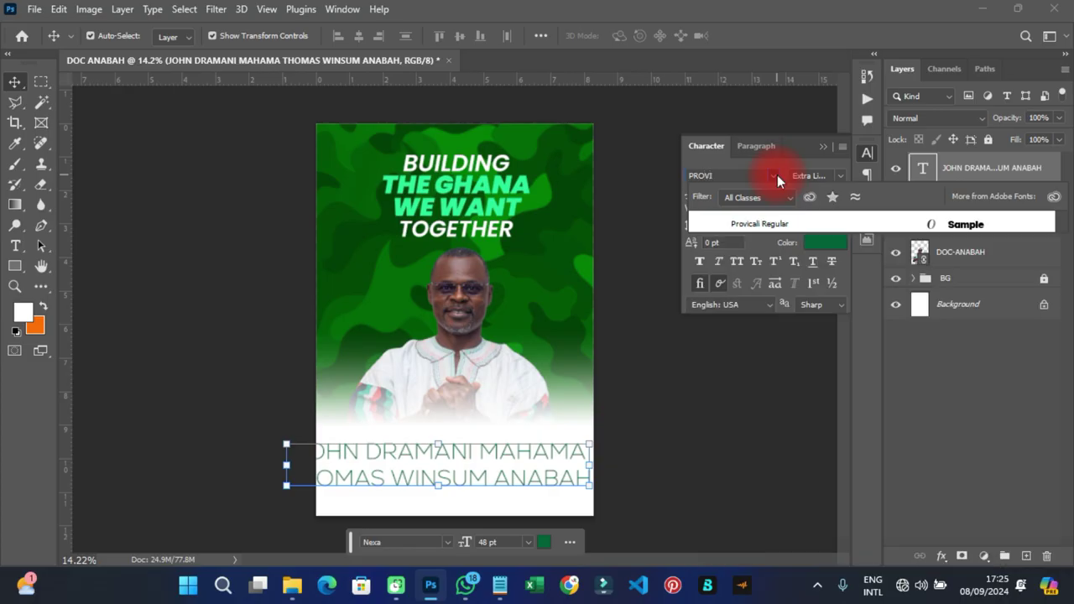
{"action": "left_click", "coordinate": [795, 222]}
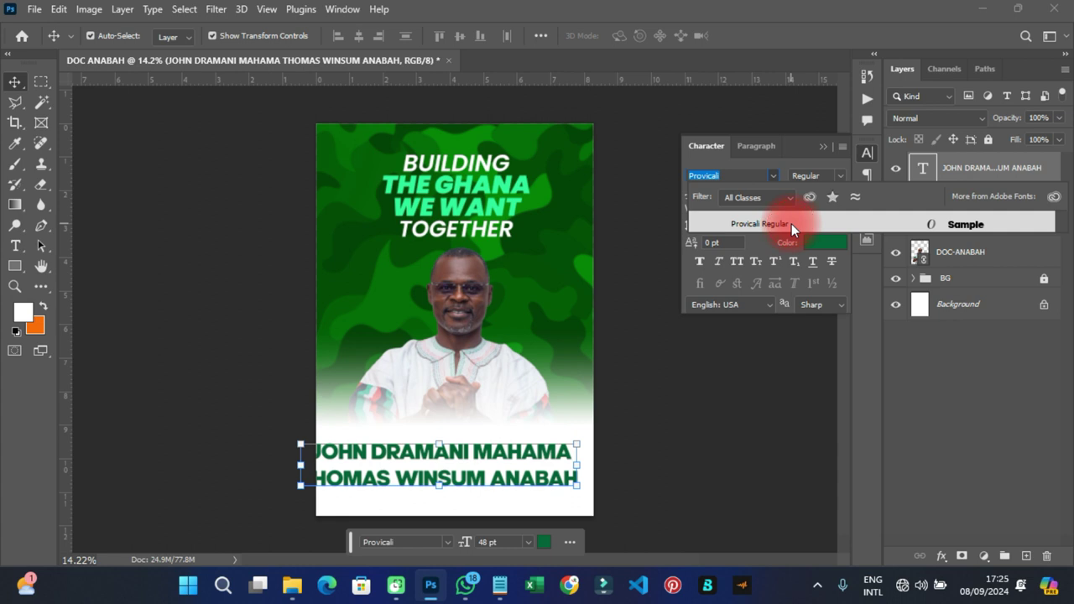
{"action": "left_click", "coordinate": [792, 223]}
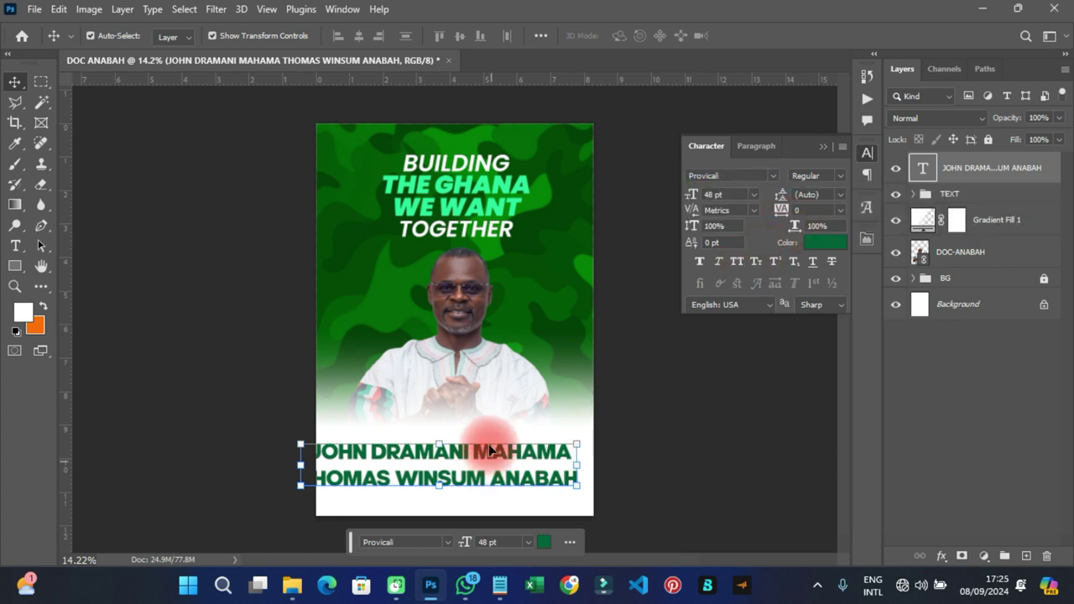
{"action": "left_click", "coordinate": [753, 195]}
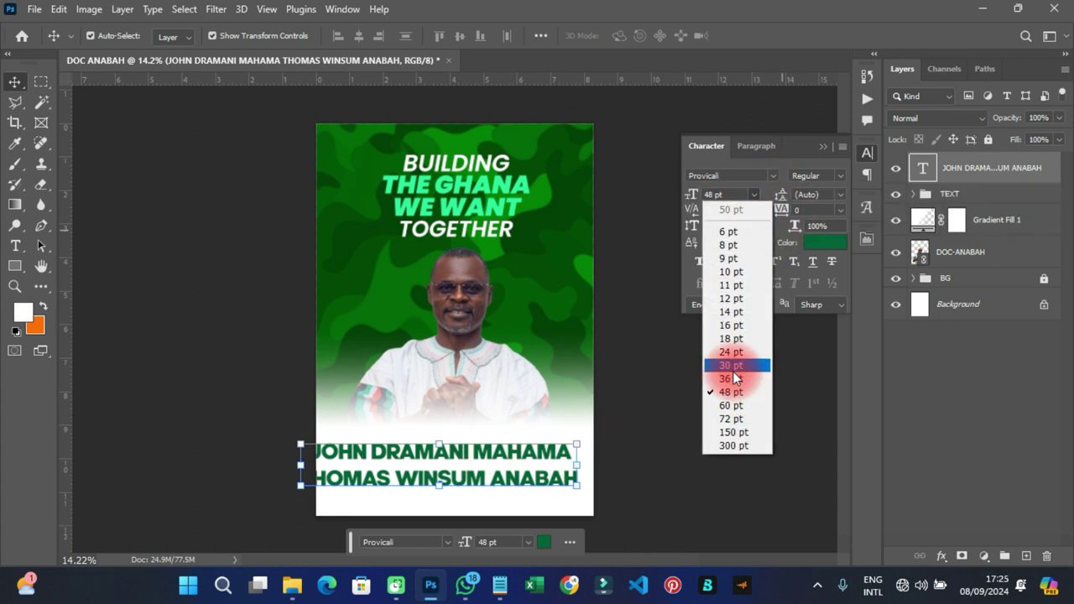
{"action": "left_click", "coordinate": [732, 379]}
Left-align the name lines and place them below the portrait
{"action": "left_click_drag", "start_coordinate": [413, 477], "coordinate": [430, 473]}
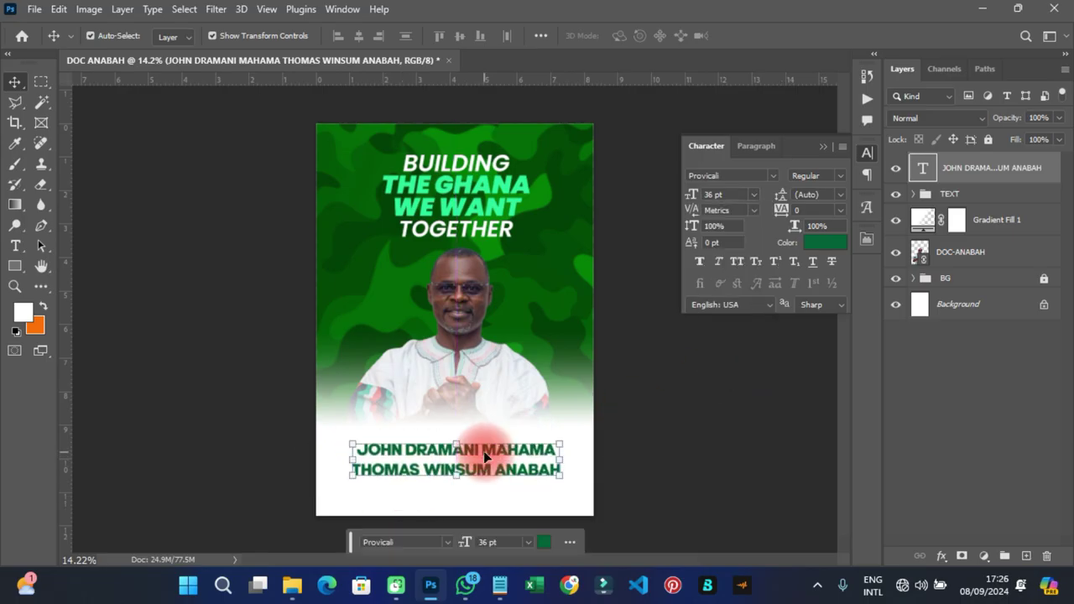
{"action": "left_click", "coordinate": [743, 146]}
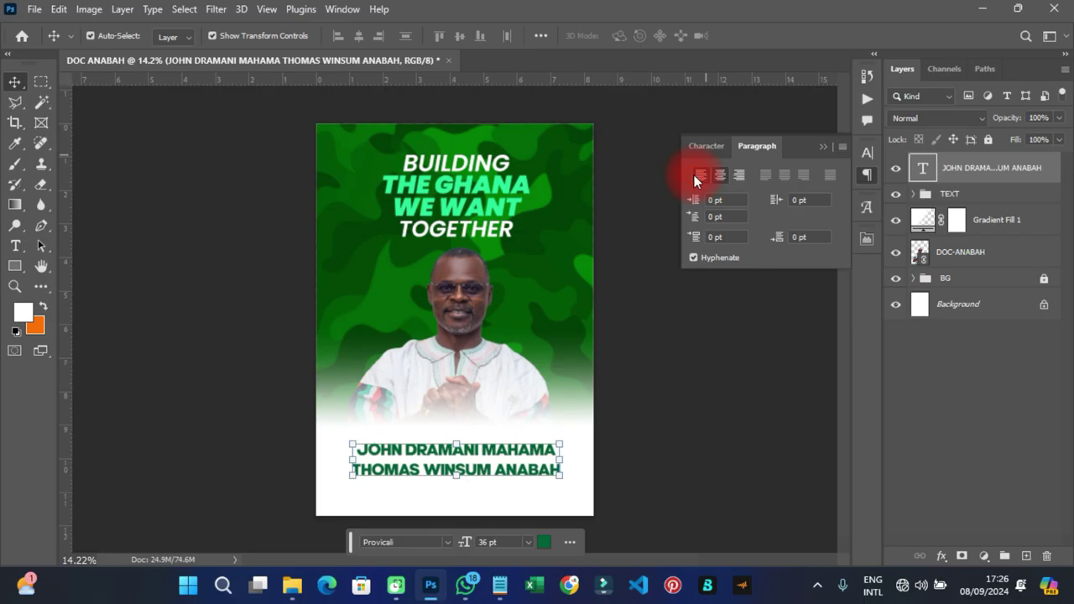
{"action": "left_click", "coordinate": [693, 174]}
{"action": "left_click_drag", "start_coordinate": [441, 454], "coordinate": [347, 453]}
Enlarge the first candidate name line to 38 pt
{"action": "left_click", "coordinate": [720, 407]}
{"action": "scroll", "coordinate": [433, 488], "scroll_direction": "up", "scroll_amount": 3}
{"action": "left_click_drag", "start_coordinate": [846, 336], "coordinate": [845, 356]}
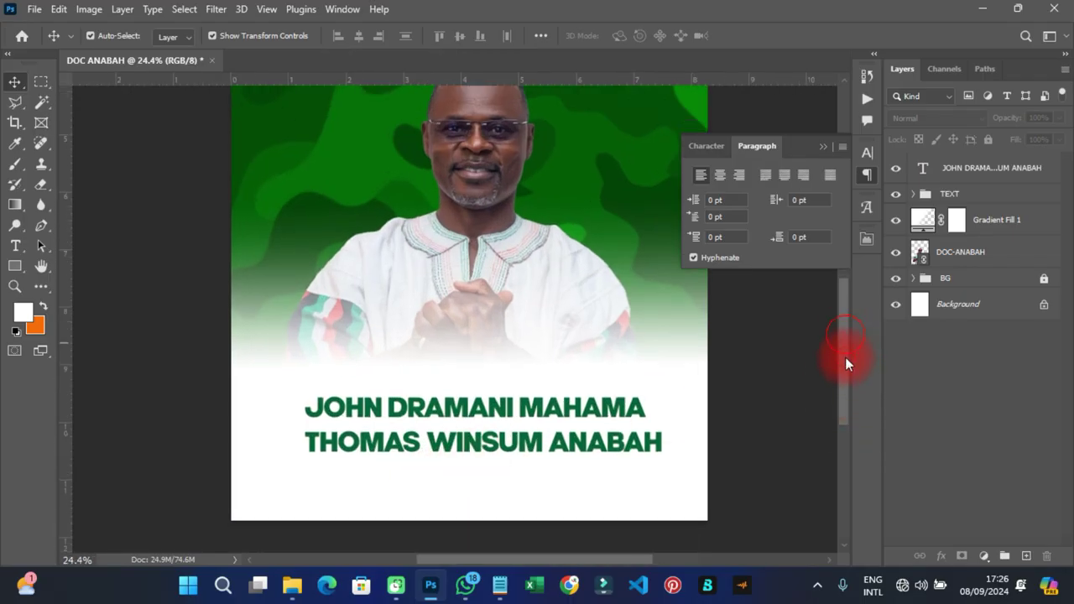
{"action": "left_click", "coordinate": [508, 345]}
{"action": "left_click", "coordinate": [747, 162]}
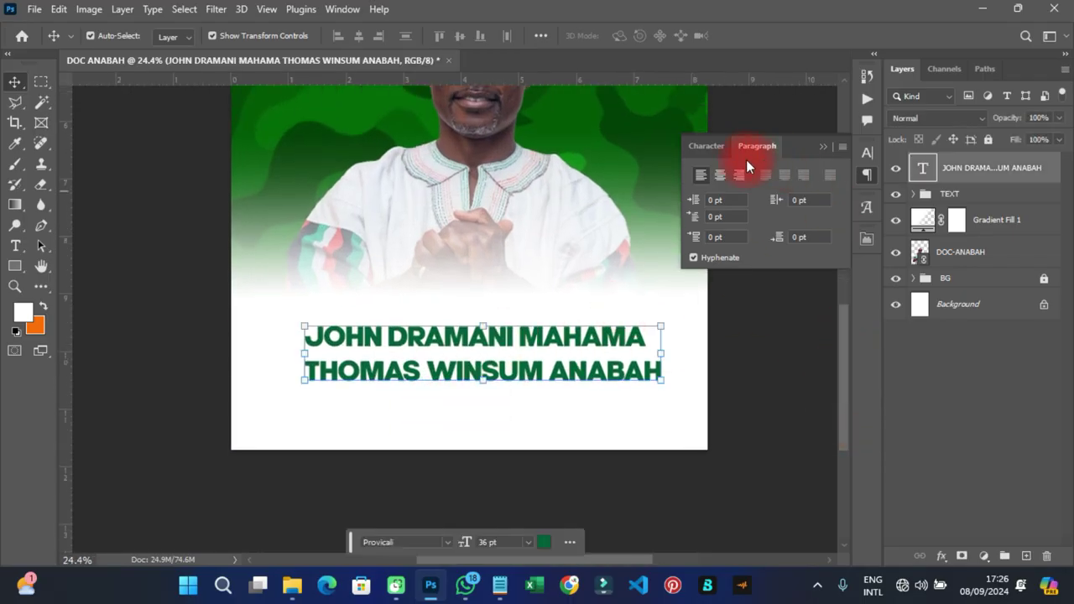
{"action": "left_click", "coordinate": [698, 148]}
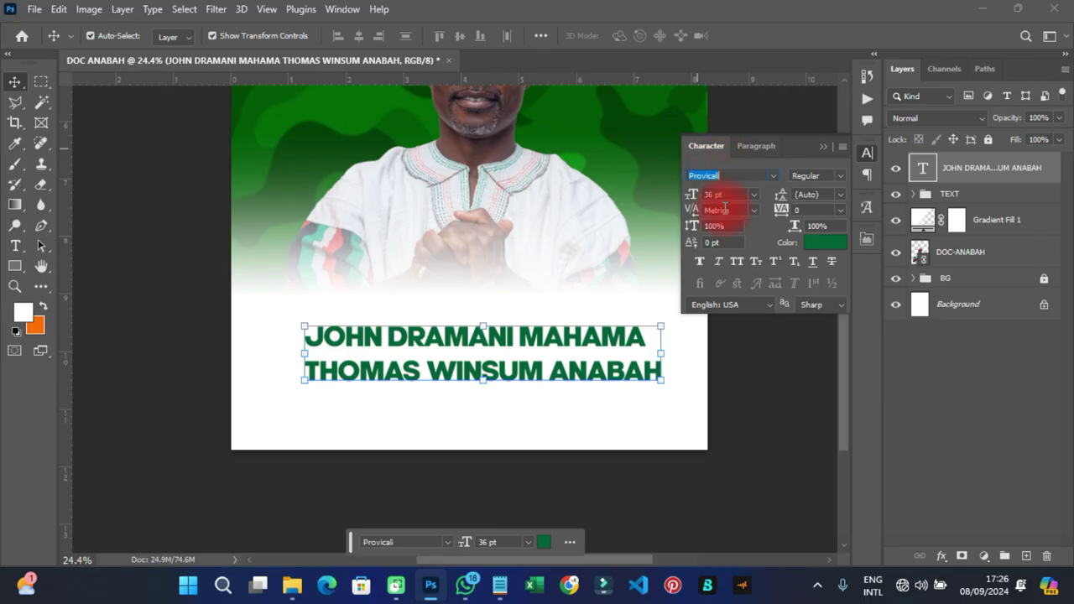
{"action": "left_click", "coordinate": [600, 340]}
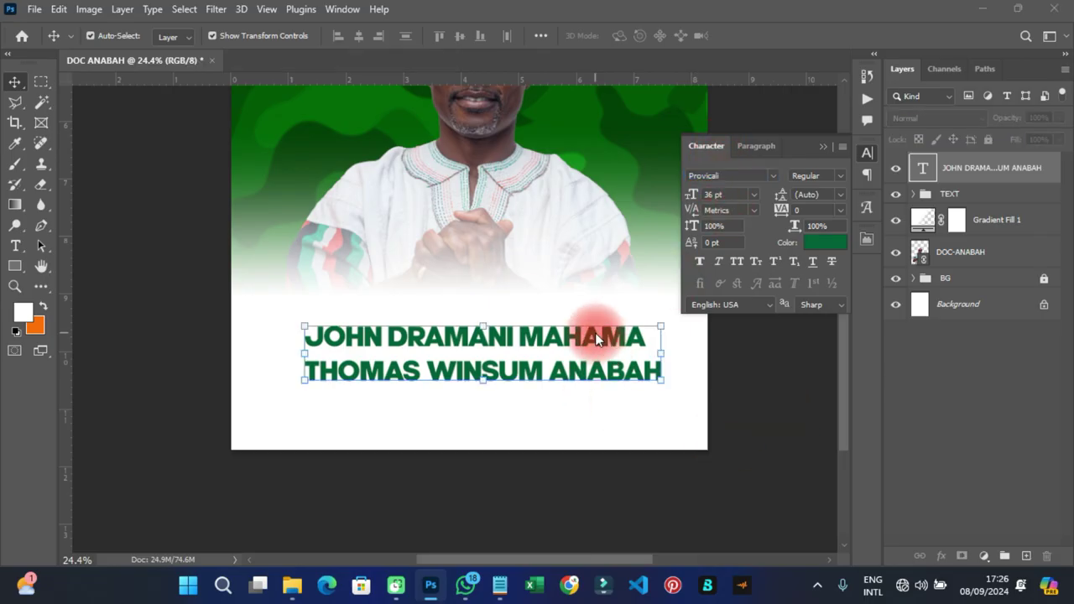
{"action": "key", "text": "t"}
{"action": "left_click", "coordinate": [294, 337]}
{"action": "left_click_drag", "start_coordinate": [305, 337], "coordinate": [653, 347]}
{"action": "left_click", "coordinate": [725, 229]}
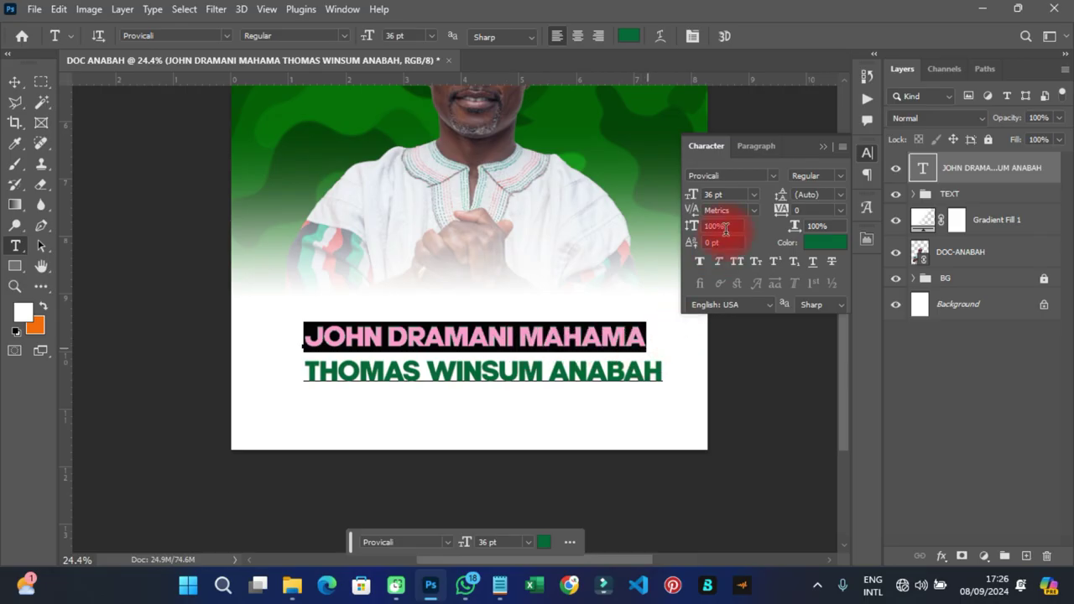
{"action": "left_click_drag", "start_coordinate": [693, 199], "coordinate": [696, 199]}
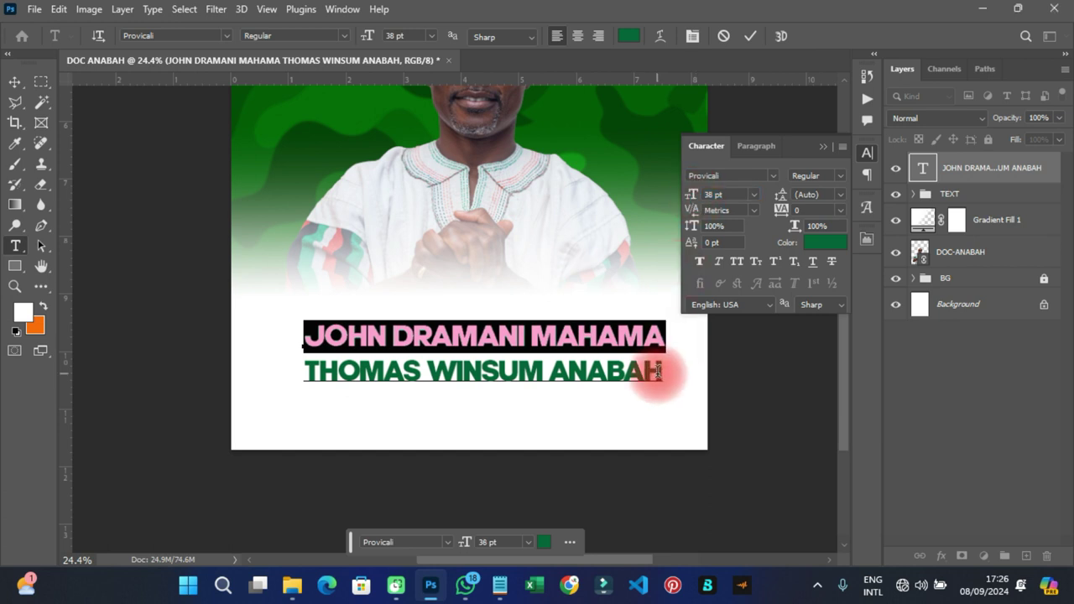
{"action": "left_click", "coordinate": [750, 35]}
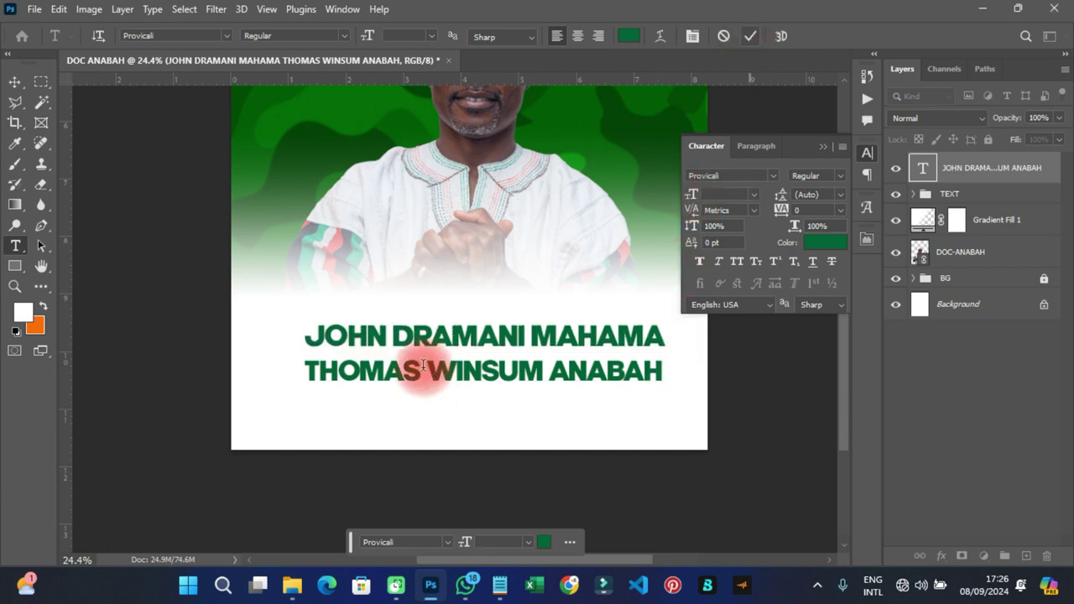
{"action": "key", "text": "v"}
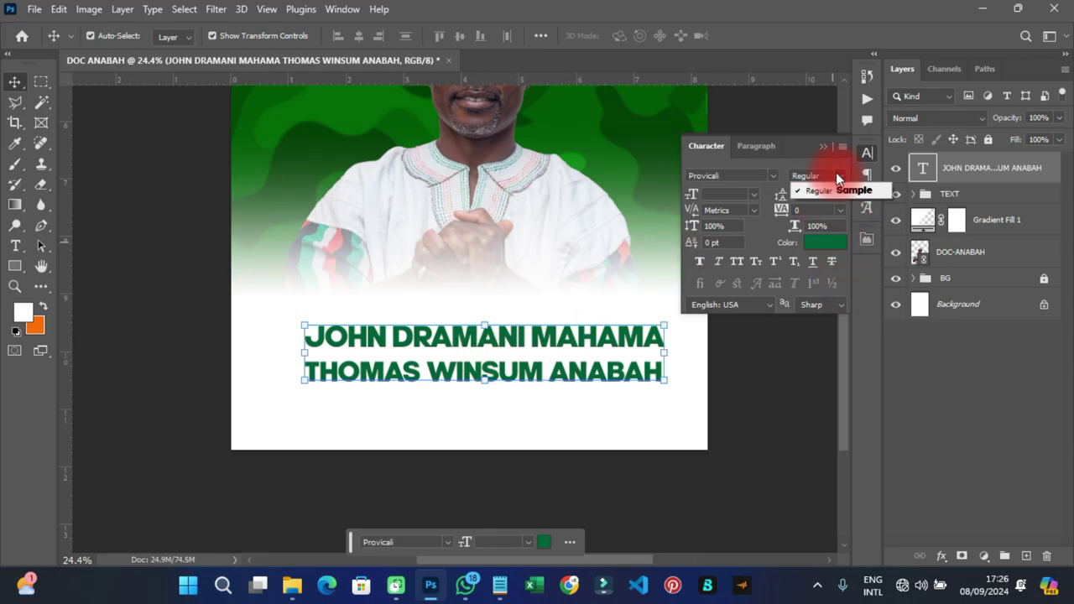
Set the names' line spacing to 33 pt and nudge the block slightly left
{"action": "left_click", "coordinate": [840, 195]}
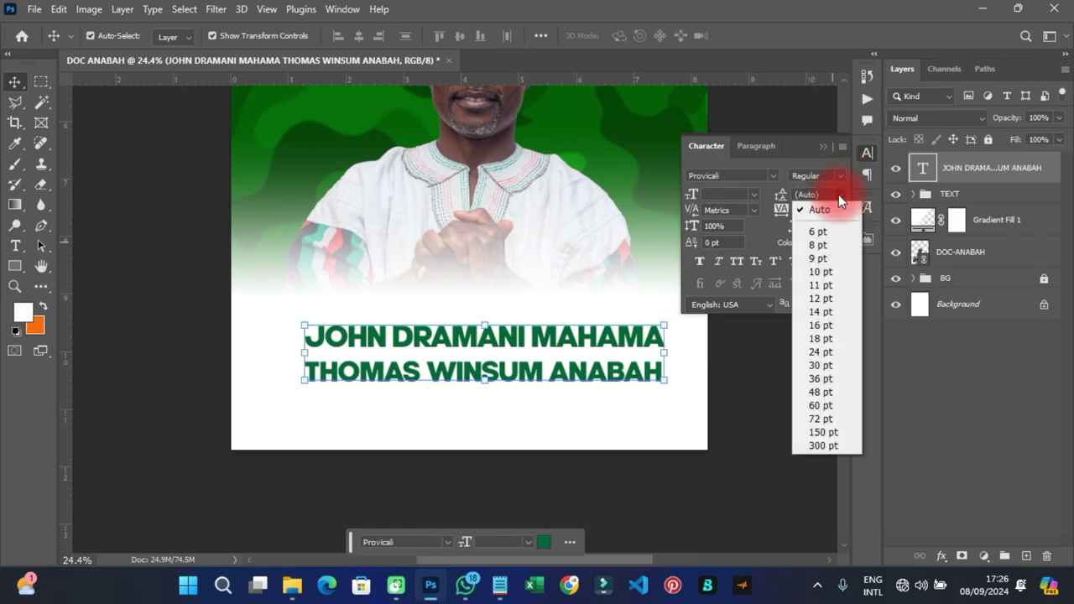
{"action": "left_click", "coordinate": [818, 365]}
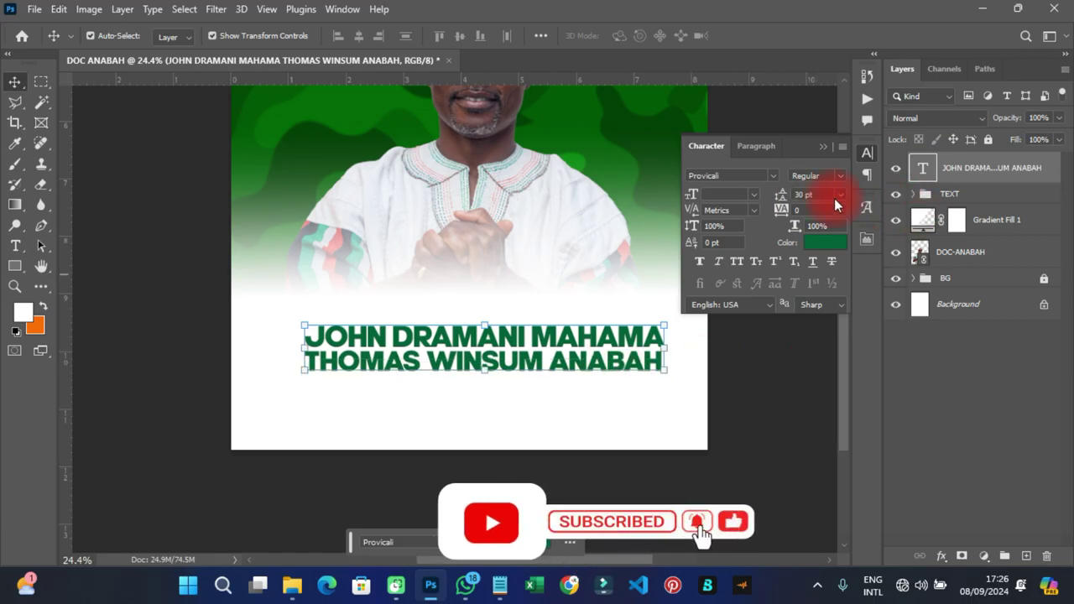
{"action": "left_click_drag", "start_coordinate": [792, 201], "coordinate": [795, 196]}
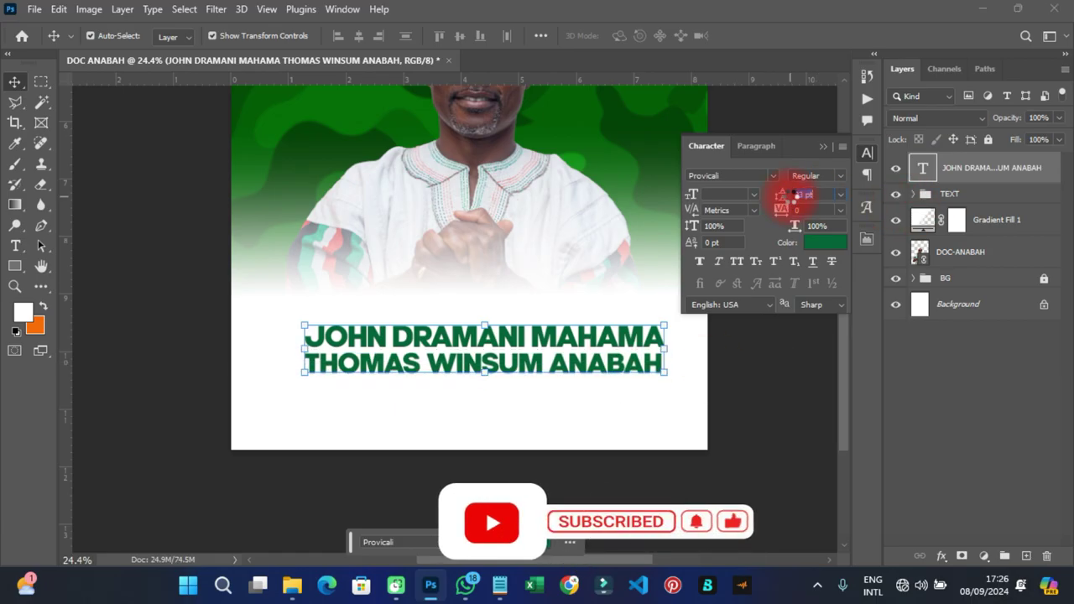
{"action": "left_click", "coordinate": [771, 387]}
{"action": "left_click_drag", "start_coordinate": [522, 345], "coordinate": [520, 344]}
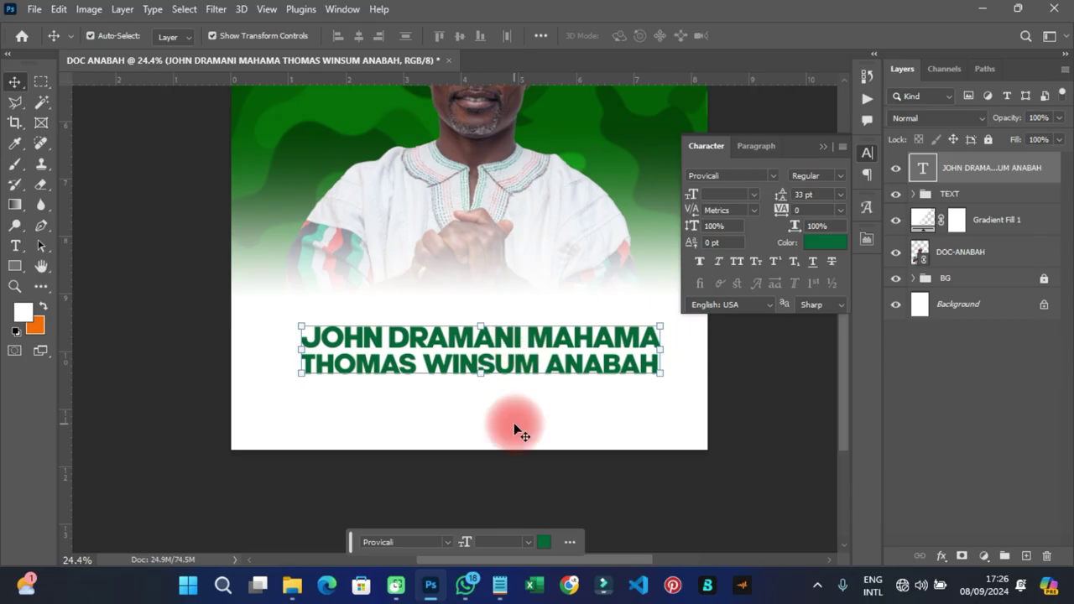
{"action": "left_click", "coordinate": [15, 246]}
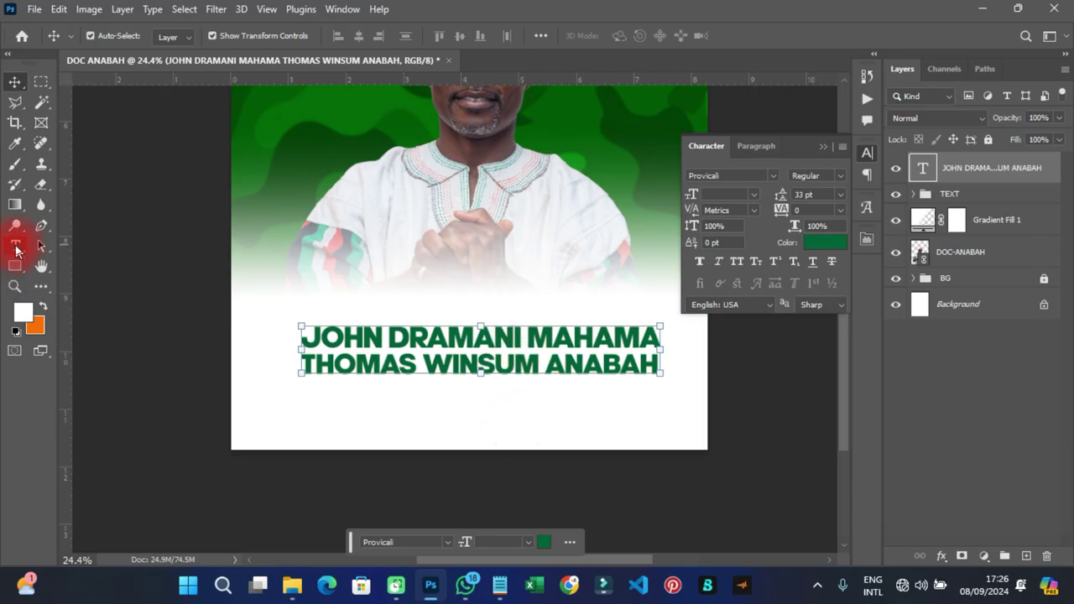
Type a green '&' as a new text layer below the candidate names
{"action": "left_click", "coordinate": [333, 403]}
{"action": "type", "text": "&"}
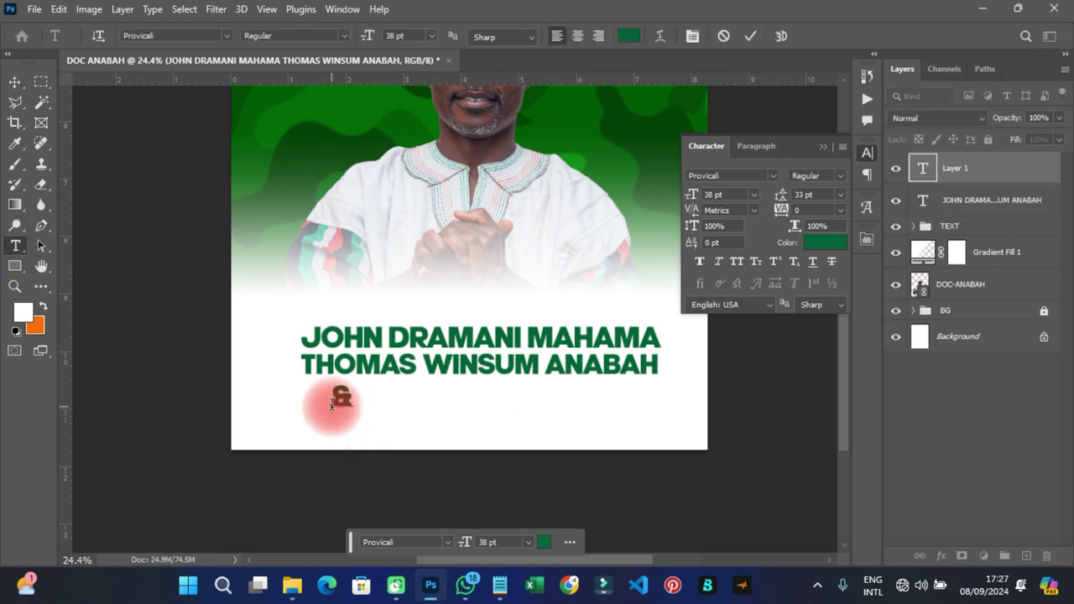
{"action": "left_click", "coordinate": [15, 81]}
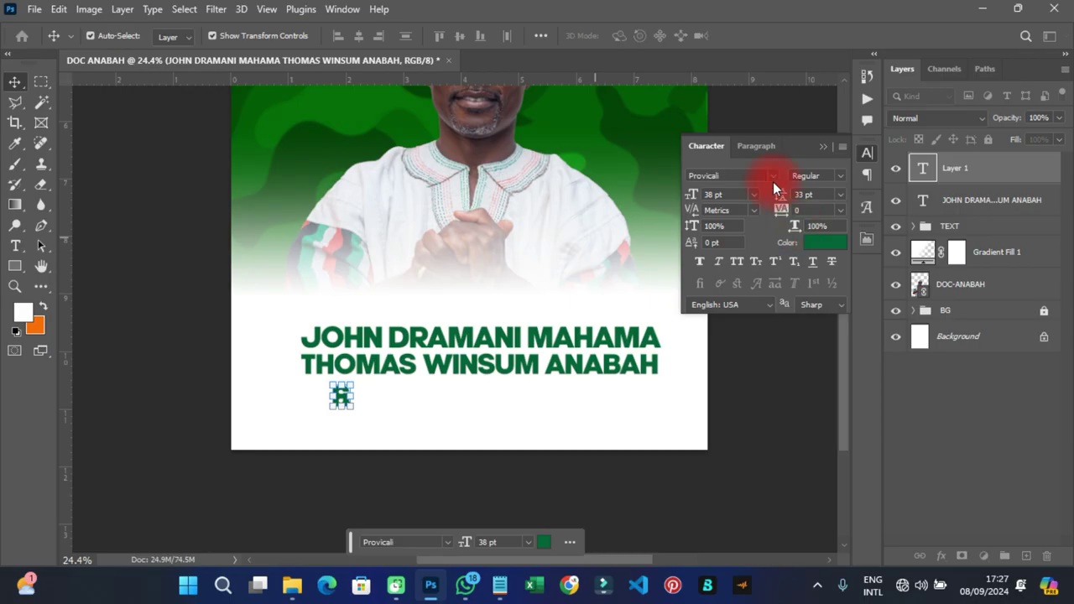
Set the ampersand's font to Poppins
{"action": "left_click", "coordinate": [773, 176]}
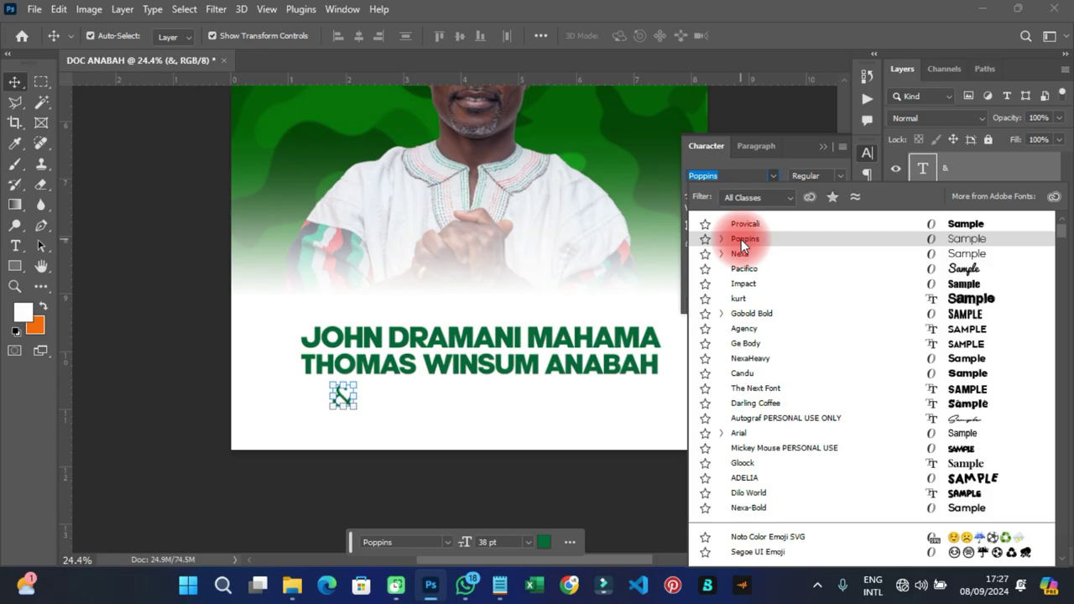
{"action": "left_click", "coordinate": [741, 240]}
{"action": "left_click", "coordinate": [723, 434]}
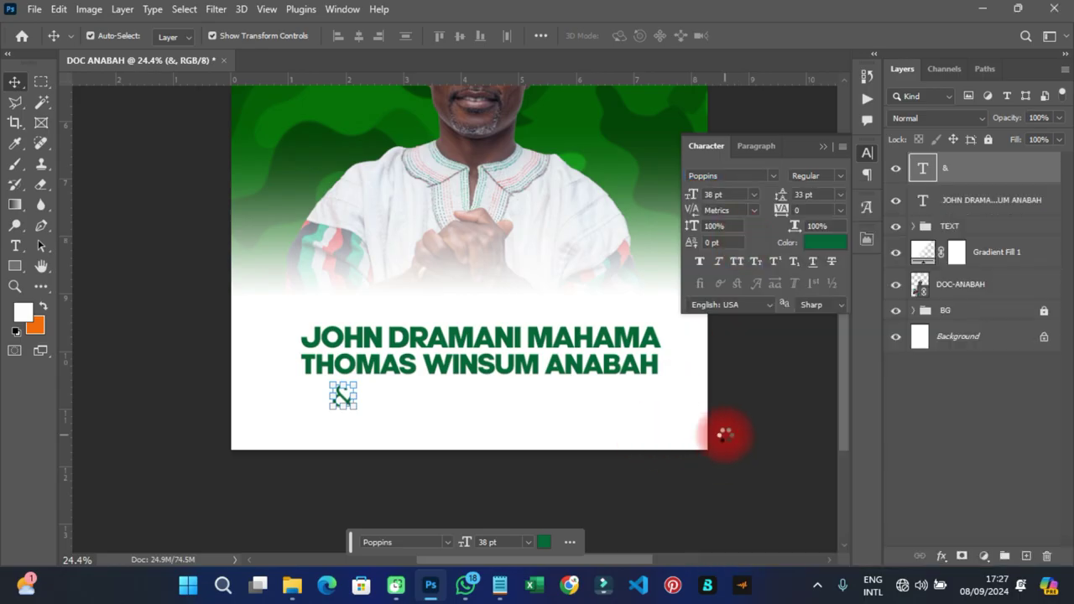
{"action": "left_click", "coordinate": [325, 412]}
{"action": "scroll", "coordinate": [247, 388], "scroll_direction": "up", "scroll_amount": 3}
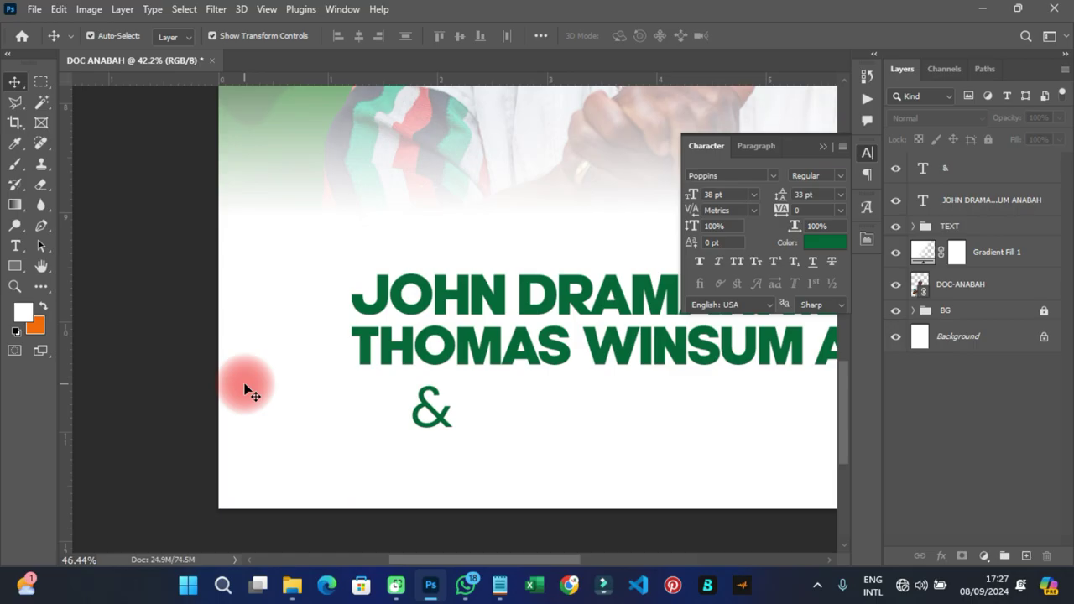
{"action": "scroll", "coordinate": [250, 392], "scroll_direction": "up", "scroll_amount": 1}
{"action": "left_click", "coordinate": [15, 265]}
Draw a small square below the names and fill it crimson #ff0033
{"action": "left_click_drag", "start_coordinate": [321, 290], "coordinate": [359, 332]}
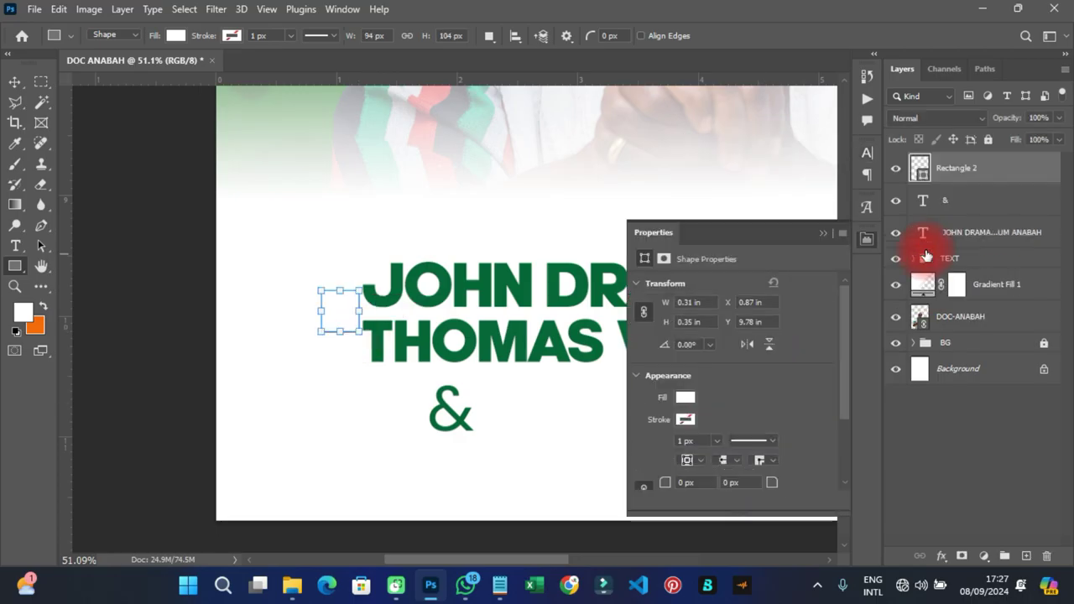
{"action": "double_click", "coordinate": [923, 175]}
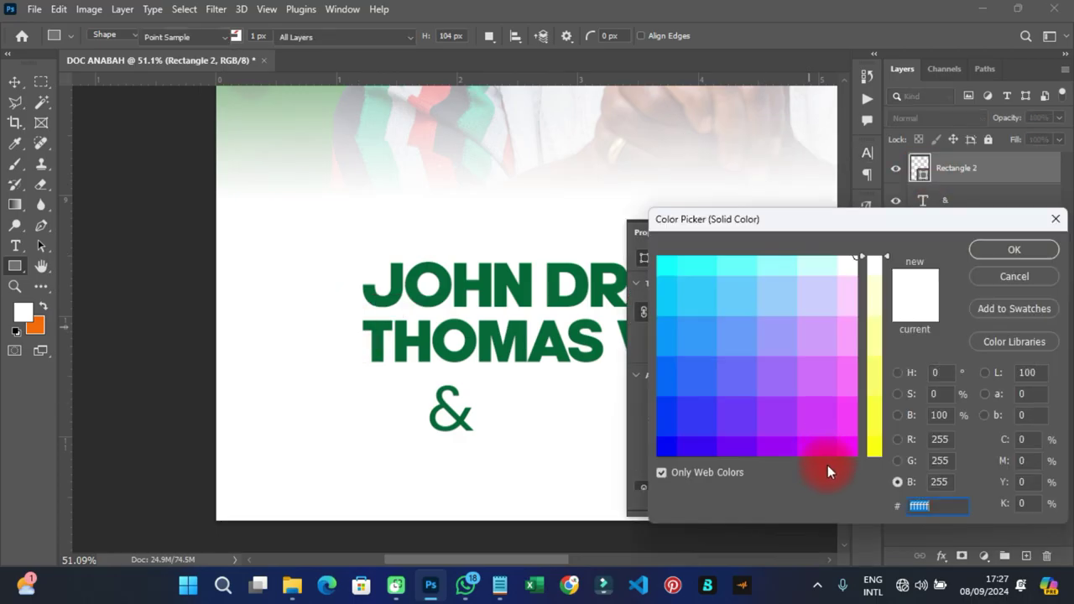
{"action": "left_click_drag", "start_coordinate": [875, 446], "coordinate": [875, 464]}
{"action": "left_click", "coordinate": [851, 447]}
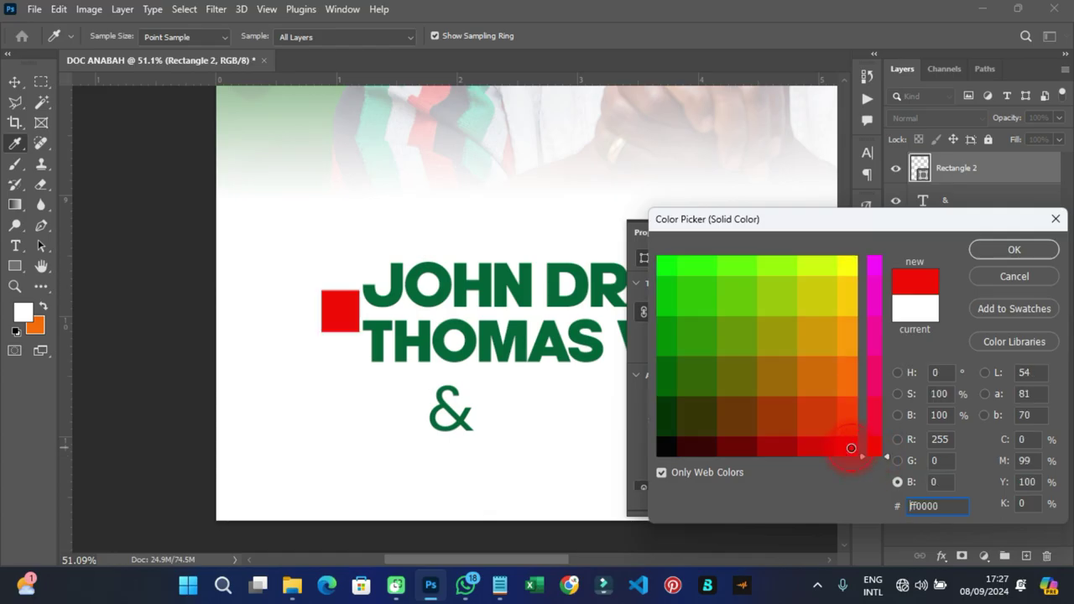
{"action": "left_click", "coordinate": [876, 422]}
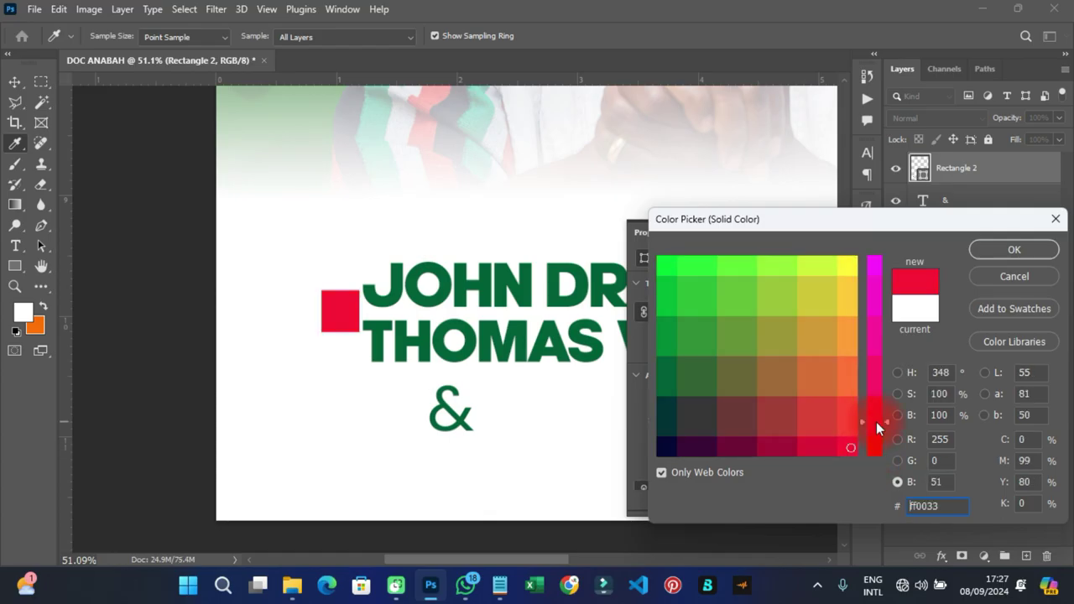
{"action": "left_click", "coordinate": [987, 254]}
Nudge the red square left, move the ampersand onto it, and stack it above Rectangle 2
{"action": "key", "text": "v"}
{"action": "left_click", "coordinate": [267, 346]}
{"action": "left_click_drag", "start_coordinate": [347, 309], "coordinate": [342, 316]}
{"action": "left_click_drag", "start_coordinate": [441, 410], "coordinate": [327, 310]}
{"action": "left_click_drag", "start_coordinate": [923, 201], "coordinate": [949, 160]}
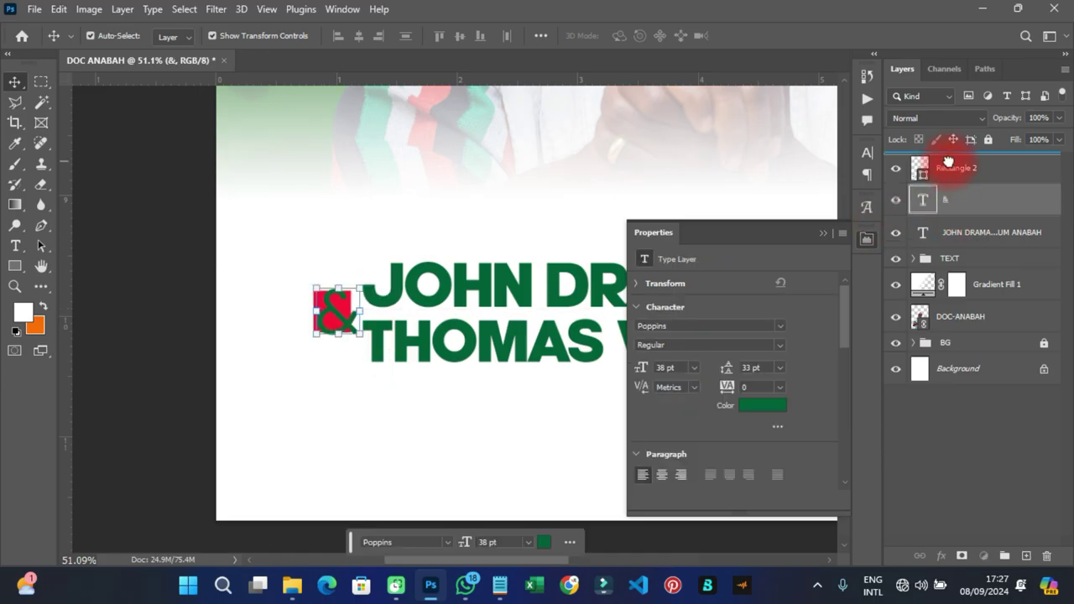
Make the ampersand white (ffffff) at 24 pt and centre it in the red square
{"action": "left_click", "coordinate": [772, 412]}
{"action": "type", "text": "ffffff"}
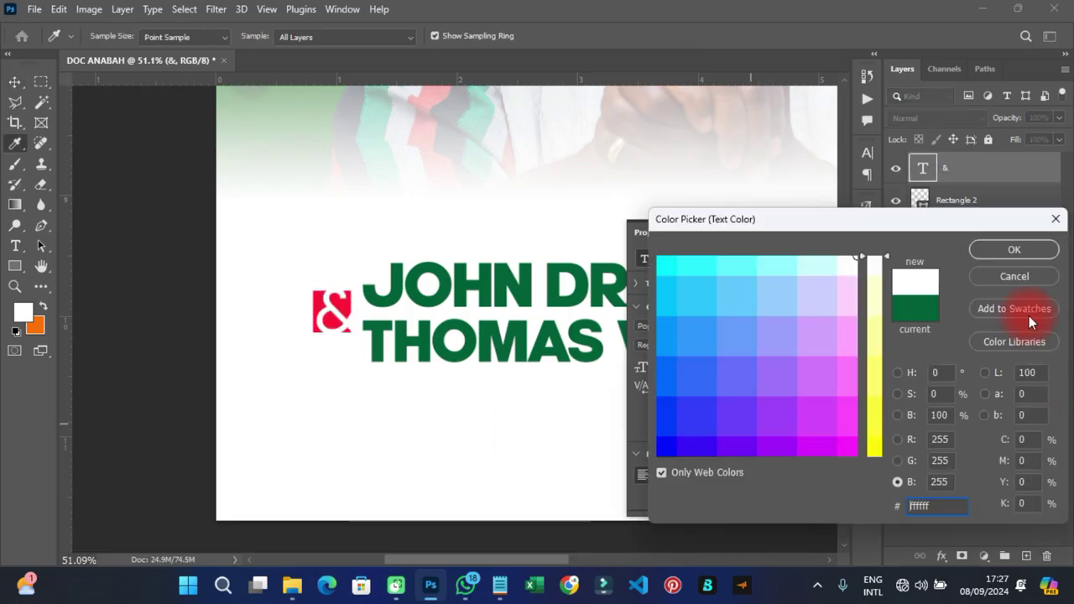
{"action": "left_click", "coordinate": [990, 250]}
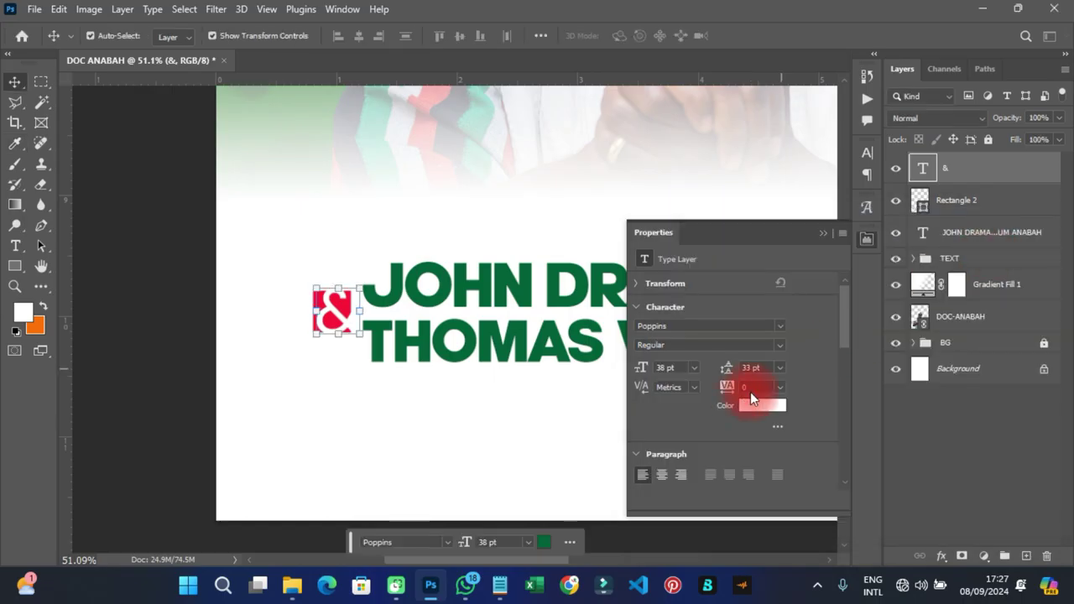
{"action": "left_click", "coordinate": [698, 368]}
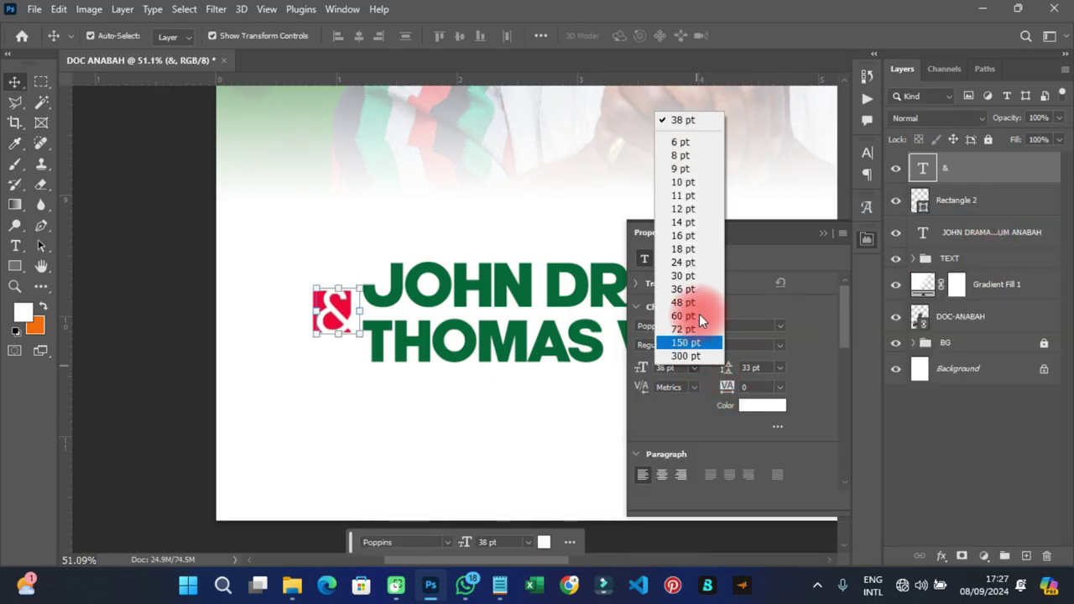
{"action": "left_click", "coordinate": [693, 261]}
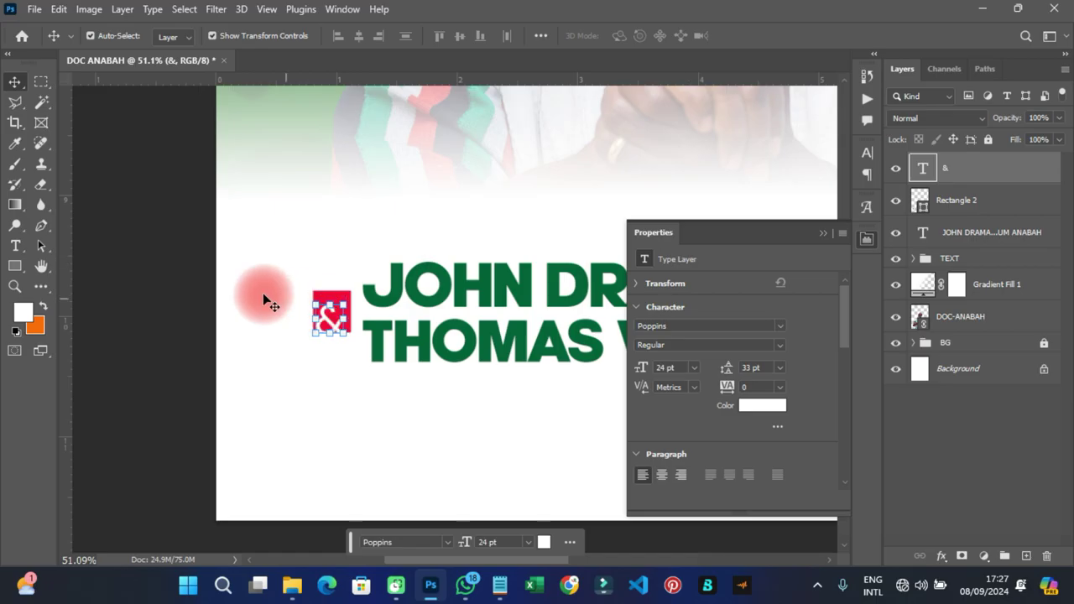
{"action": "left_click", "coordinate": [198, 267]}
{"action": "left_click_drag", "start_coordinate": [300, 322], "coordinate": [329, 314]}
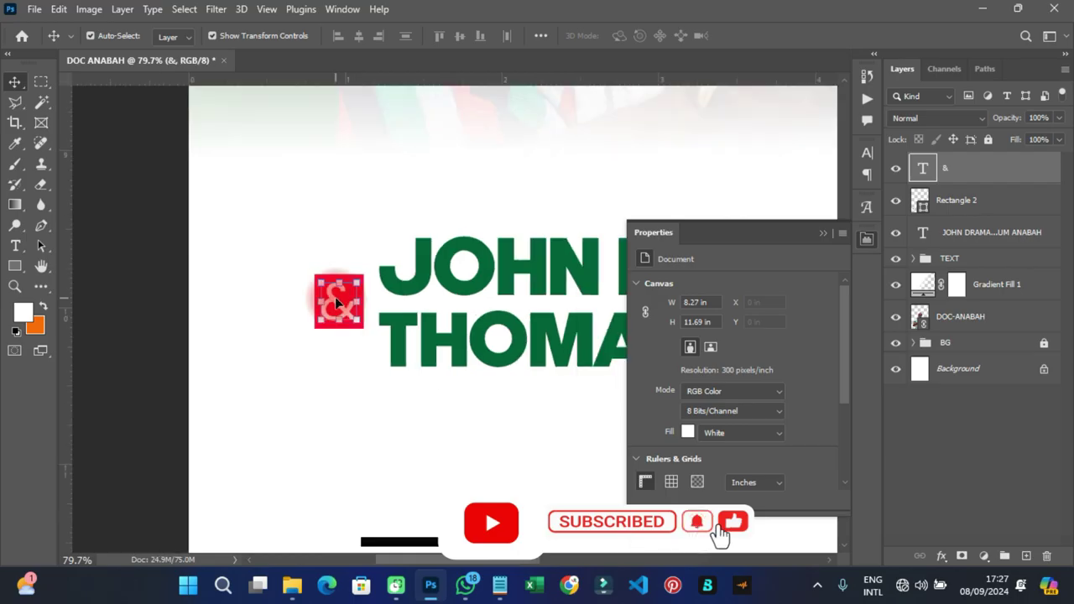
{"action": "scroll", "coordinate": [336, 300], "scroll_direction": "down", "scroll_amount": 5}
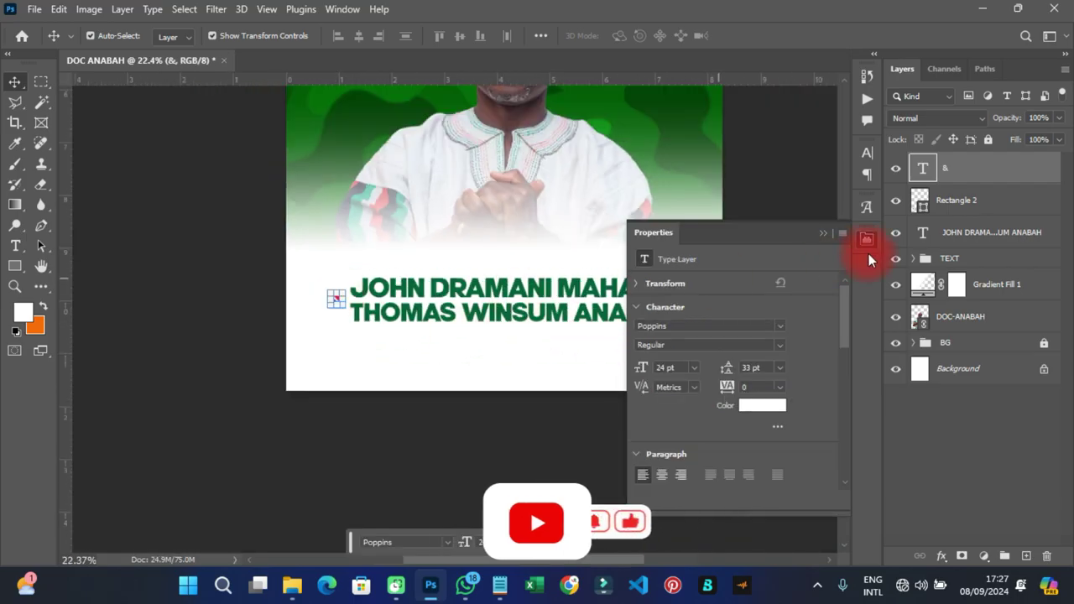
{"action": "left_click", "coordinate": [869, 239]}
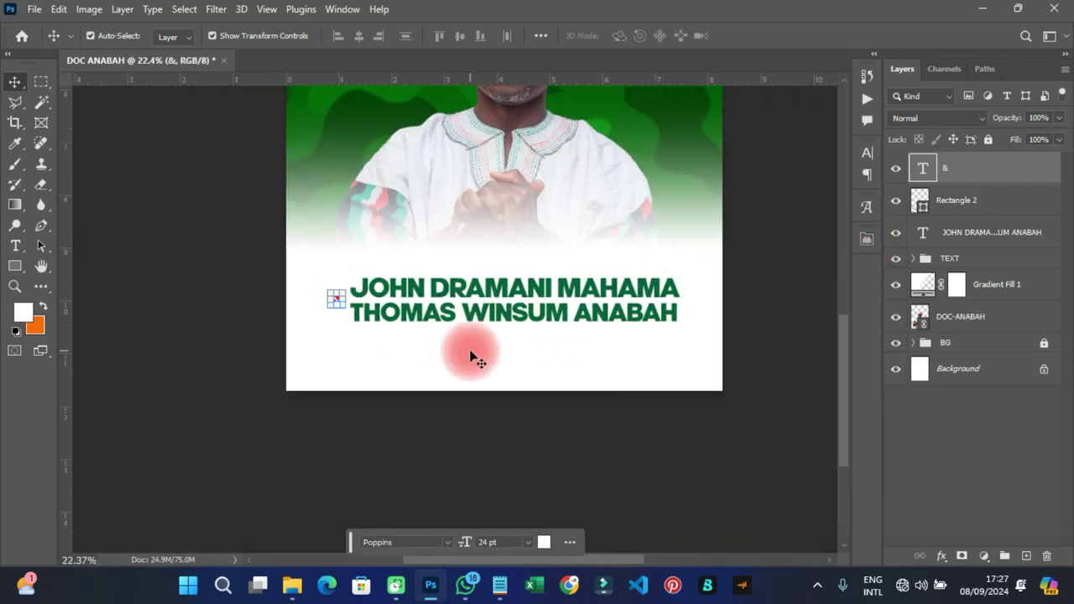
{"action": "left_click", "coordinate": [468, 407]}
Copy the FOR GARU CONSTITUENCY line from the Notepad notes
{"action": "left_click", "coordinate": [501, 585]}
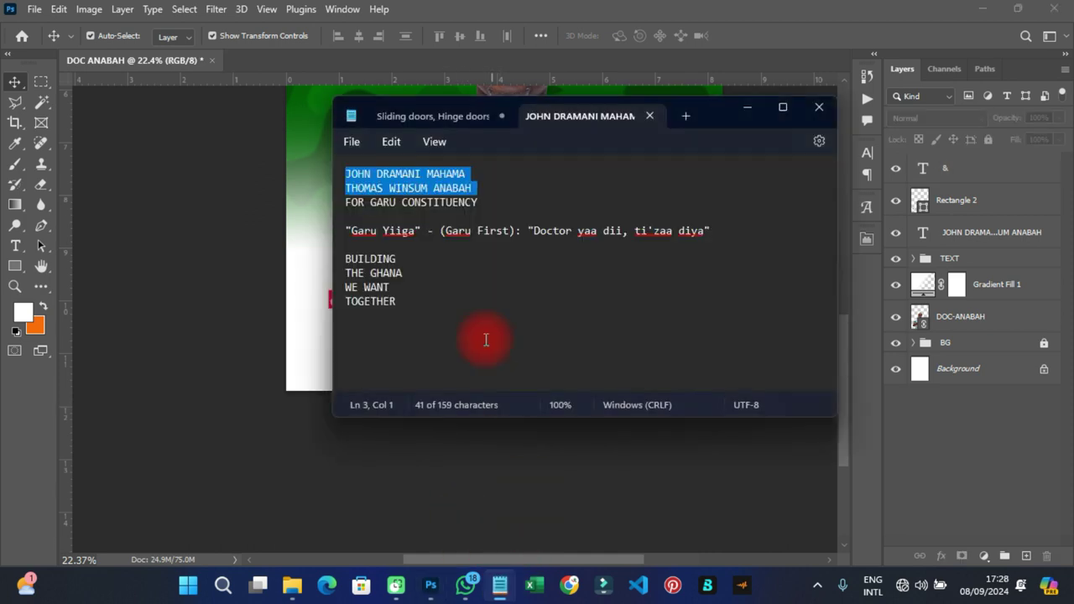
{"action": "triple_click", "coordinate": [346, 202]}
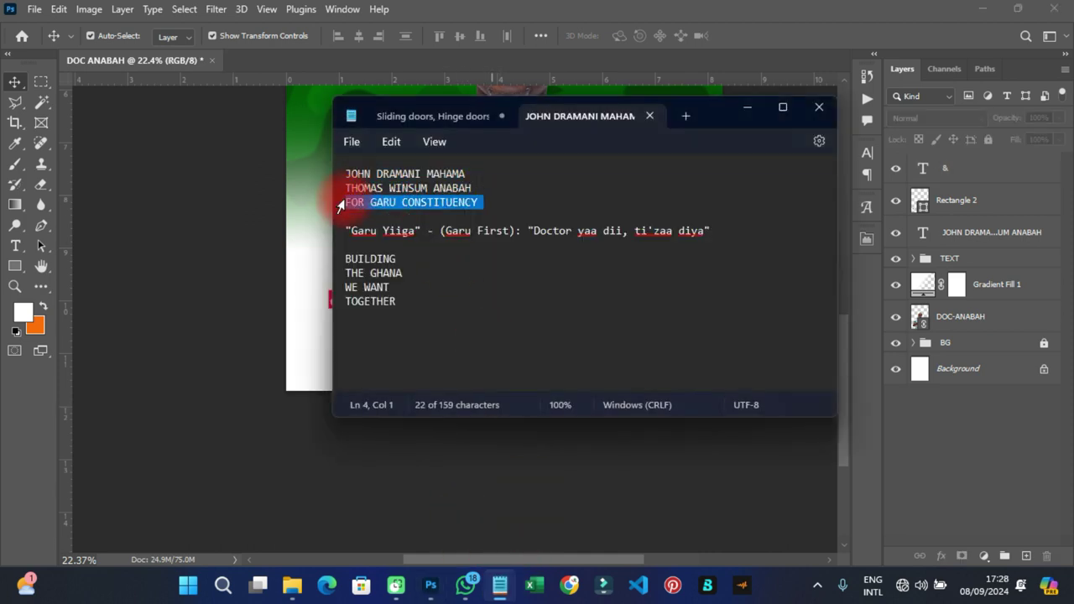
{"action": "right_click", "coordinate": [347, 204]}
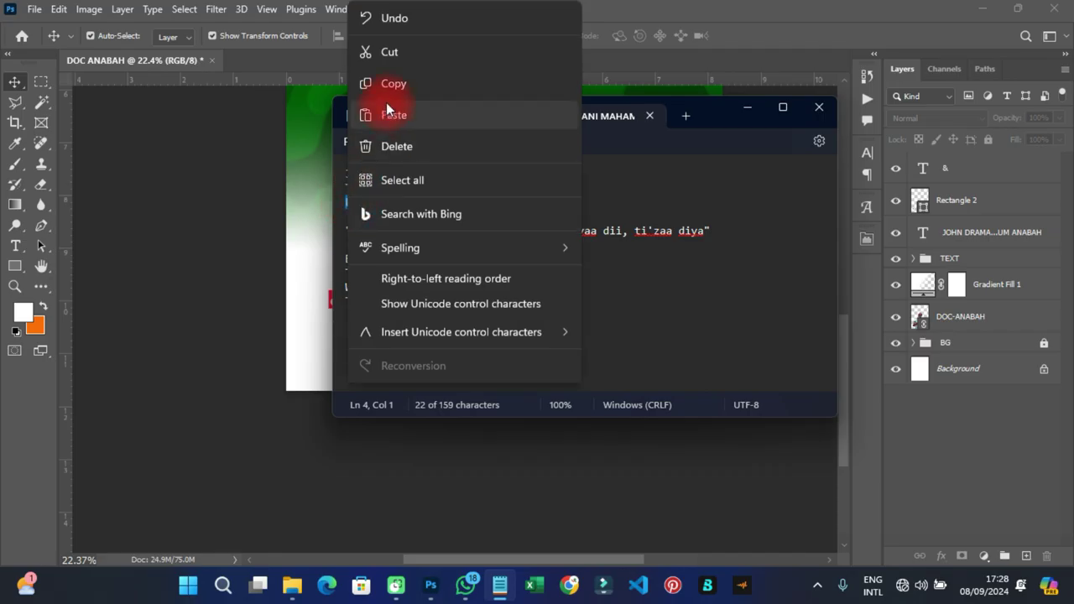
{"action": "left_click", "coordinate": [389, 85]}
{"action": "left_click", "coordinate": [322, 215]}
Paste the constituency line as a new text layer below the names
{"action": "left_click", "coordinate": [15, 245]}
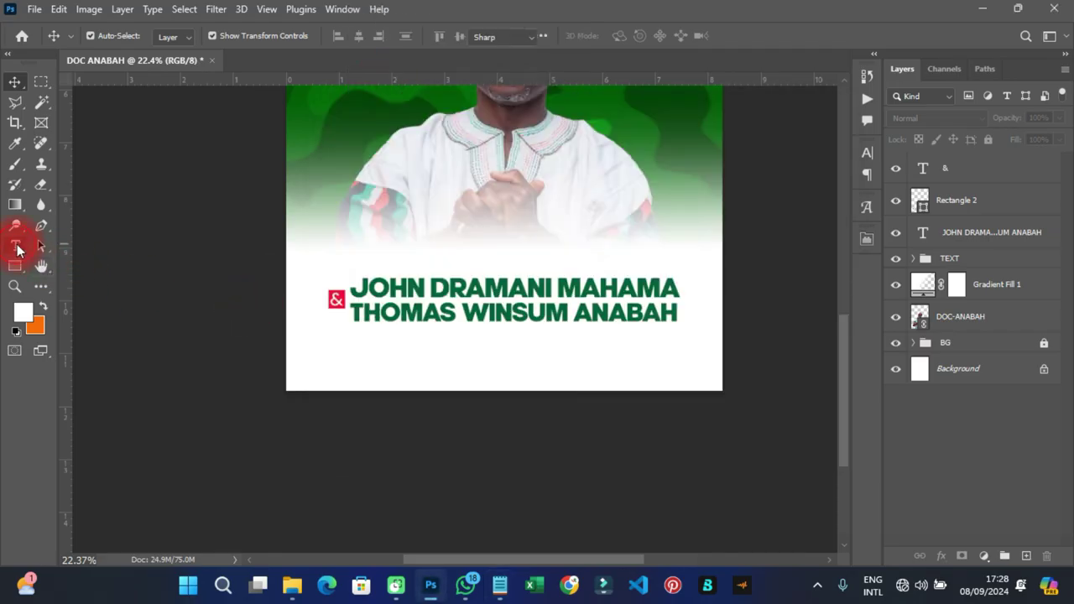
{"action": "left_click", "coordinate": [363, 336]}
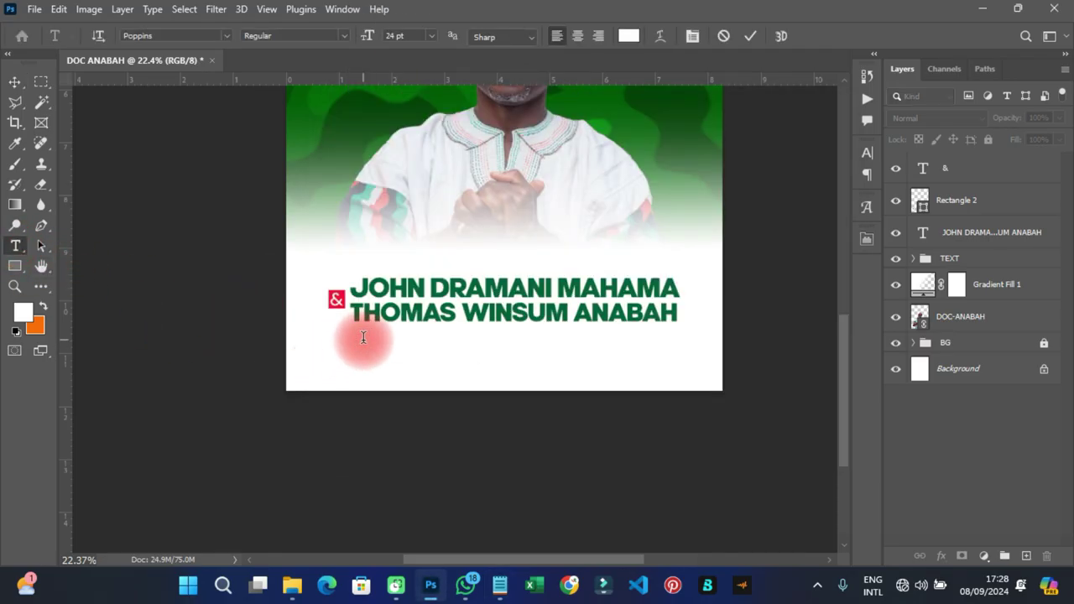
{"action": "key", "text": "ctrl+v"}
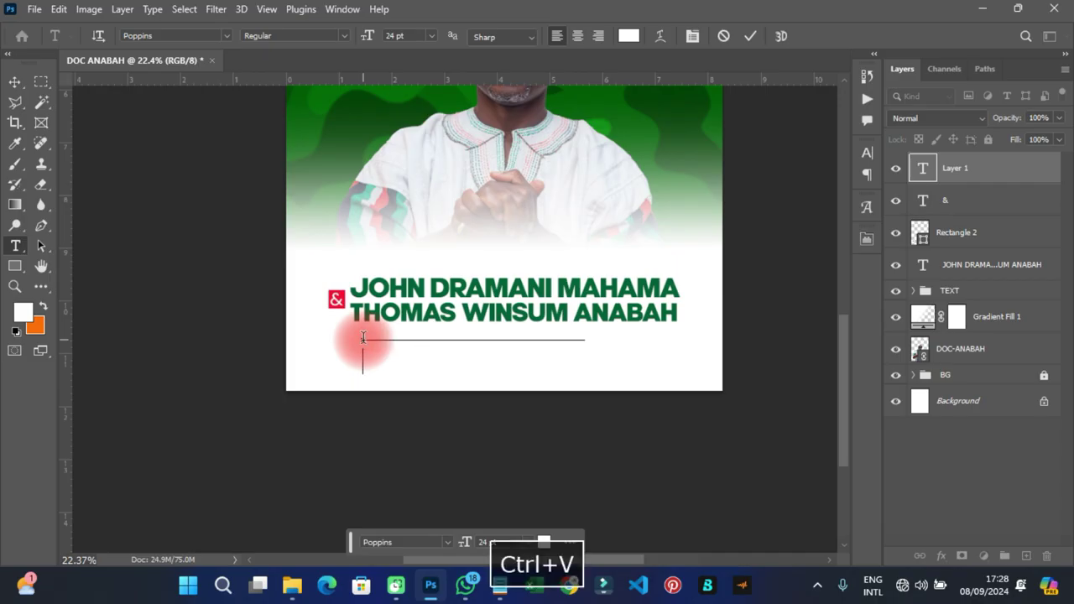
{"action": "left_click", "coordinate": [15, 82]}
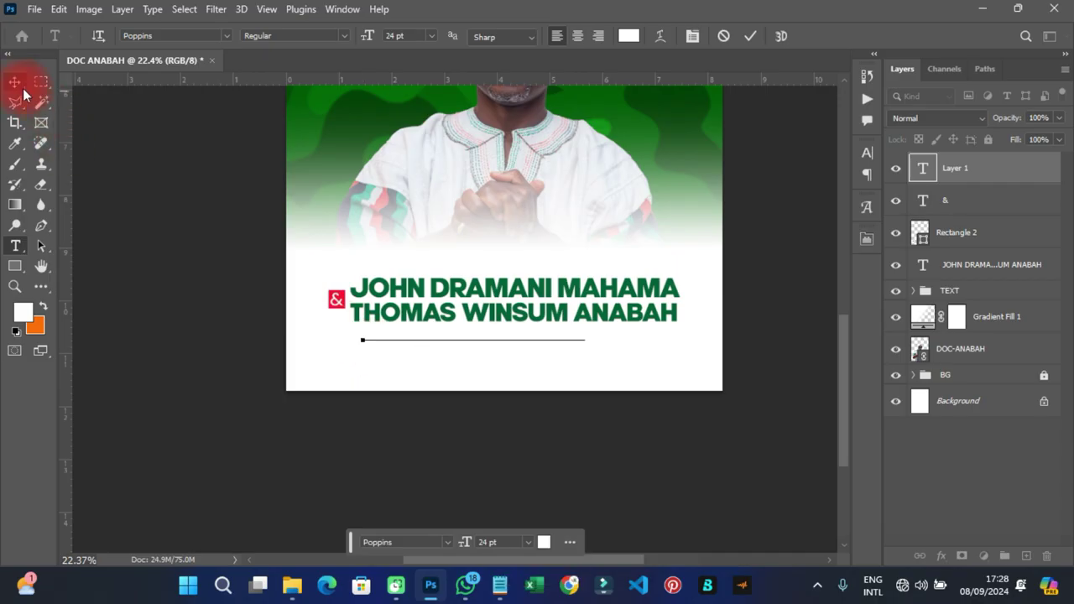
Change the constituency line's text colour to black
{"action": "left_click", "coordinate": [867, 154]}
{"action": "left_click", "coordinate": [827, 245]}
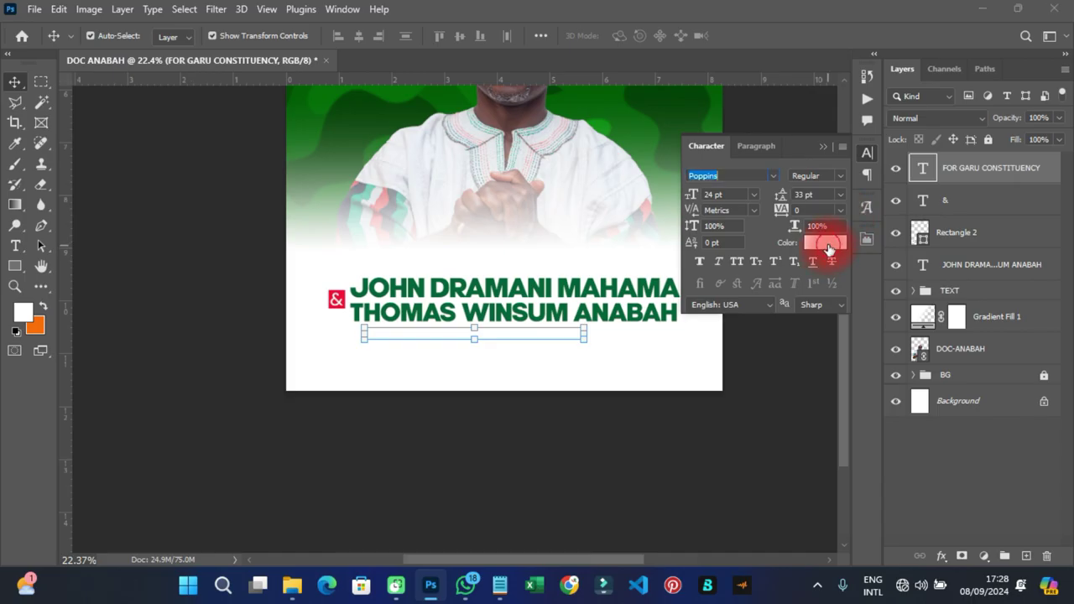
{"action": "left_click_drag", "start_coordinate": [676, 449], "coordinate": [676, 506]}
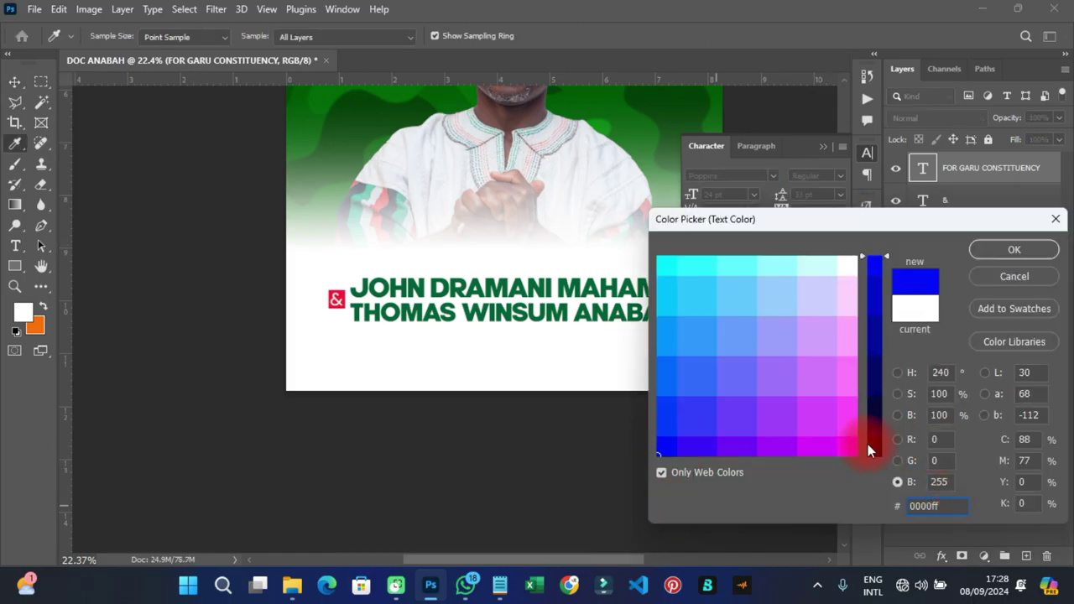
{"action": "left_click_drag", "start_coordinate": [868, 444], "coordinate": [882, 503]}
{"action": "left_click", "coordinate": [979, 247]}
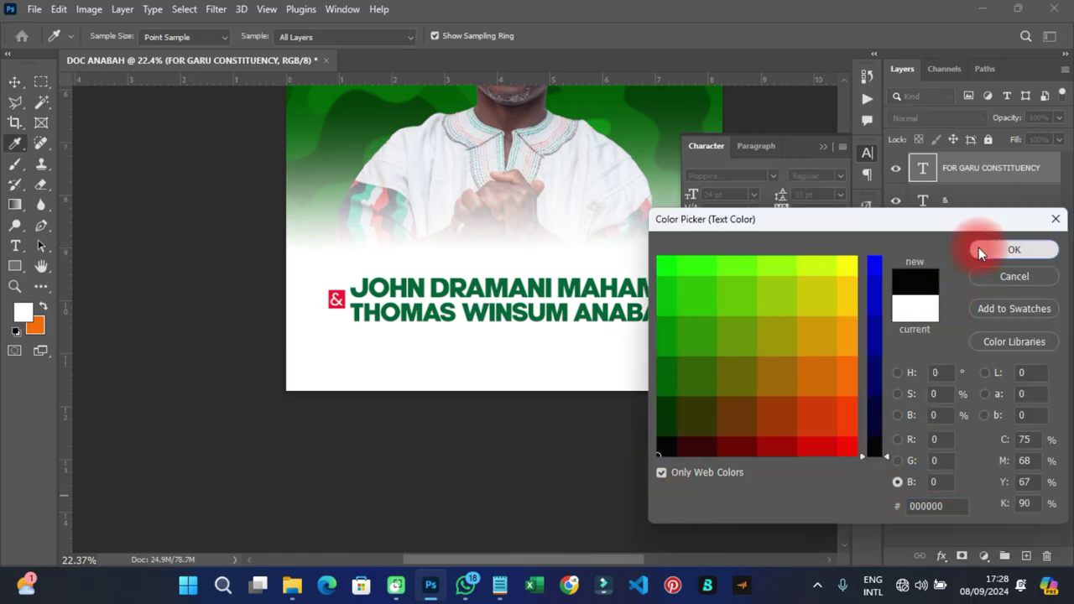
{"action": "left_click", "coordinate": [509, 366]}
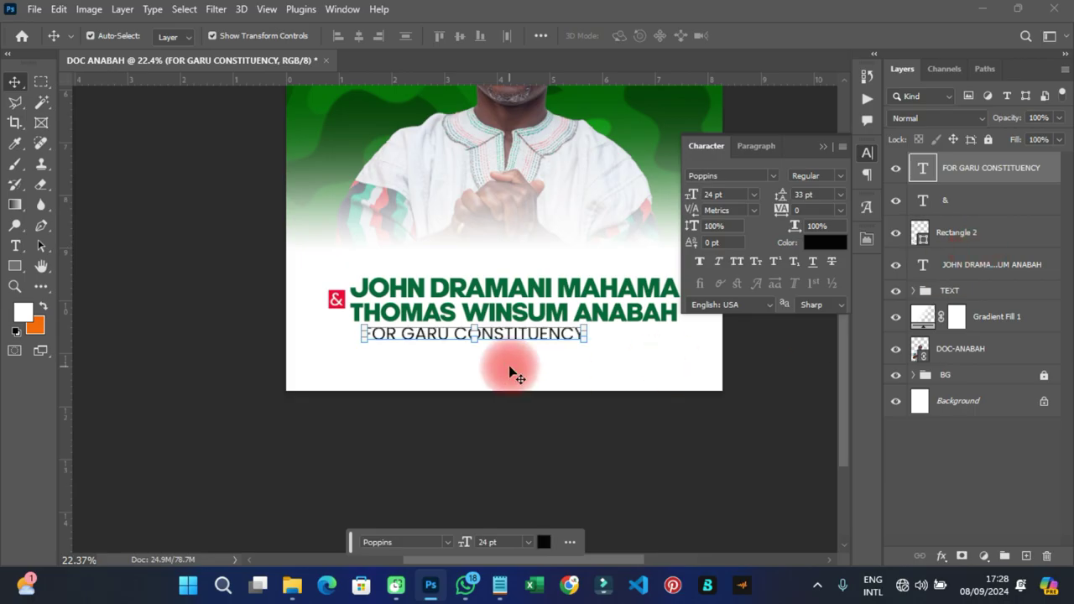
Set the constituency line's font to Ge Body
{"action": "left_click", "coordinate": [773, 174]}
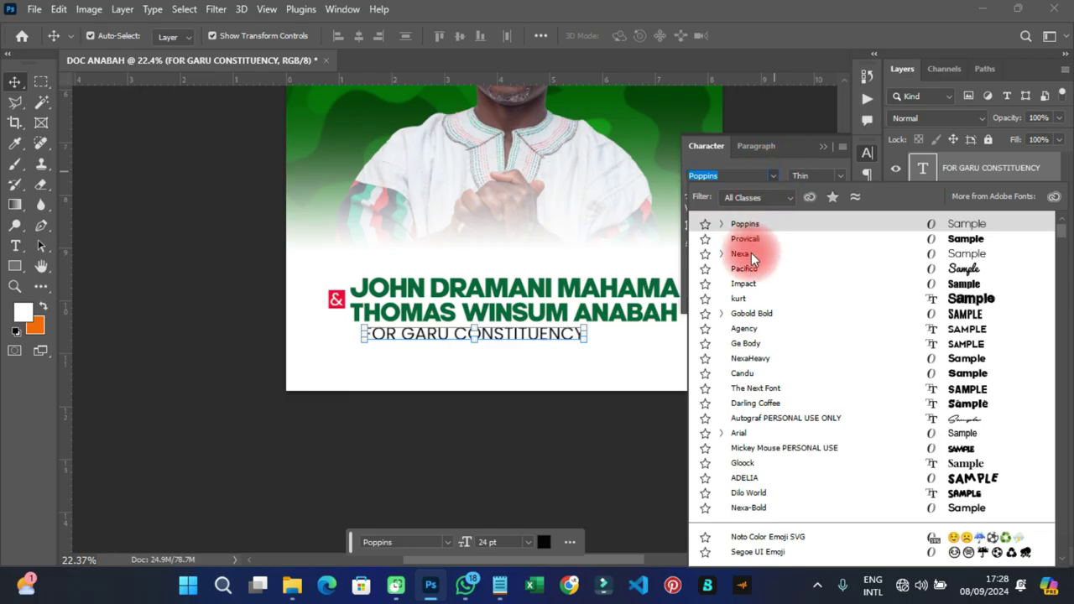
{"action": "key", "text": "Down"}
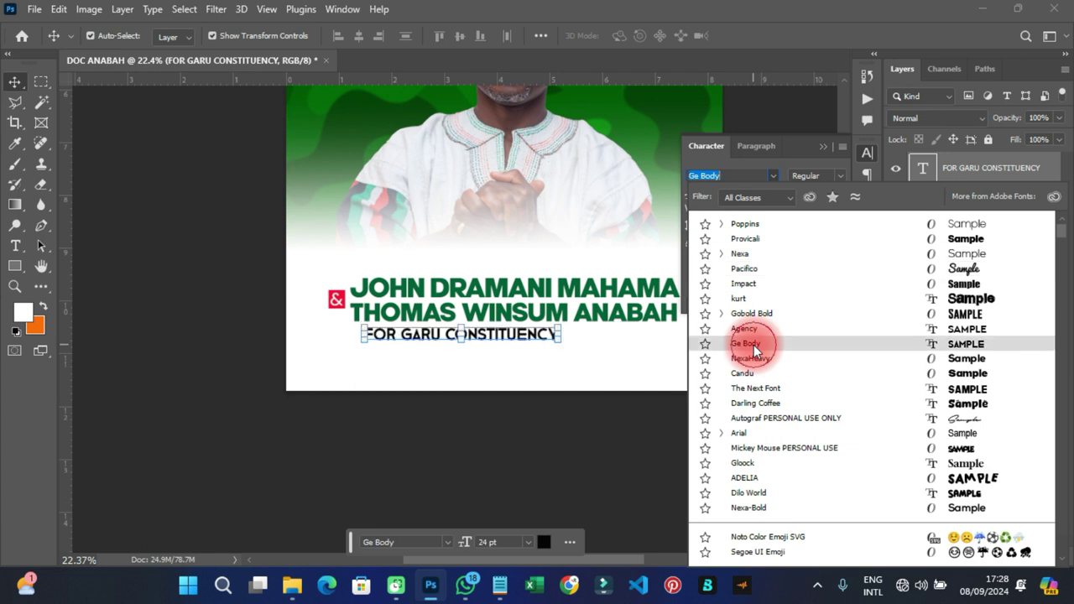
{"action": "left_click", "coordinate": [754, 345]}
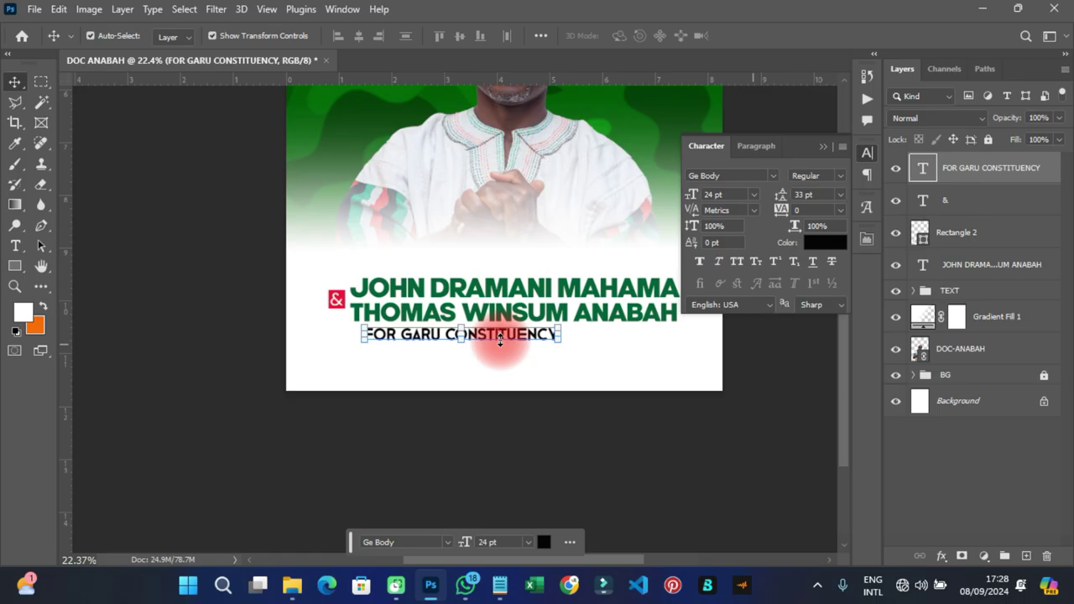
{"action": "scroll", "coordinate": [475, 371], "scroll_direction": "down", "scroll_amount": 3}
{"action": "scroll", "coordinate": [475, 371], "scroll_direction": "up", "scroll_amount": 2}
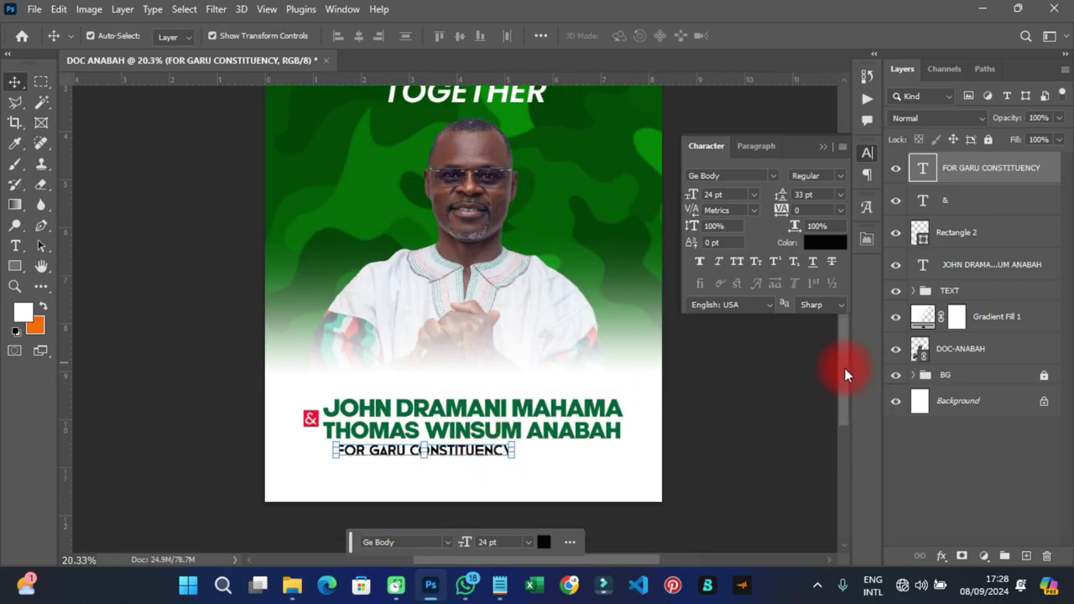
{"action": "scroll", "coordinate": [846, 382], "scroll_direction": "down", "scroll_amount": 2}
{"action": "scroll", "coordinate": [846, 389], "scroll_direction": "up", "scroll_amount": 3}
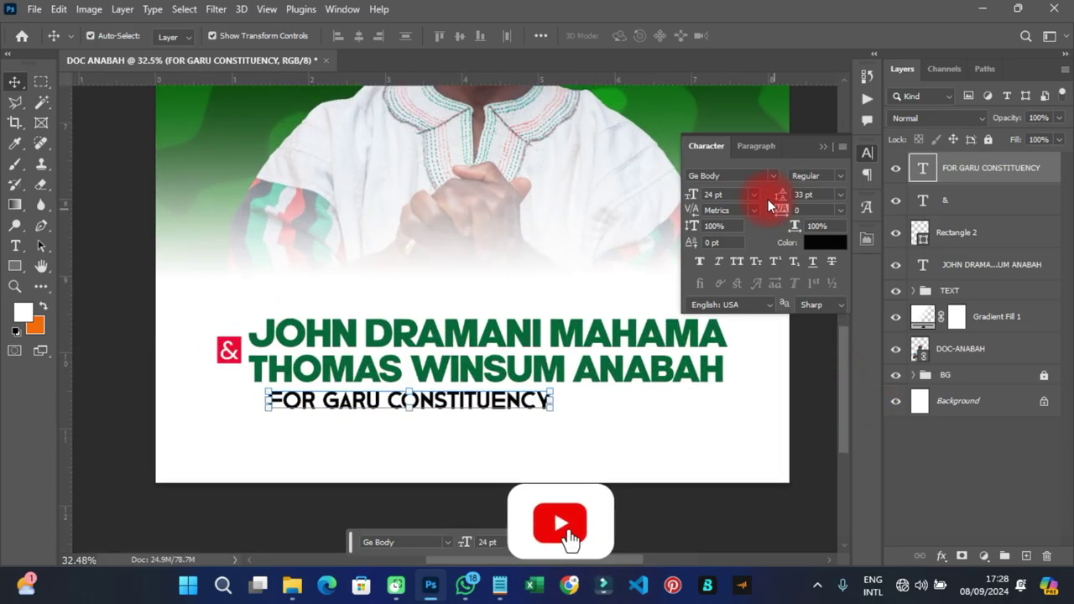
Enlarge the constituency line to 30 pt and left-align it under the names
{"action": "left_click", "coordinate": [754, 195]}
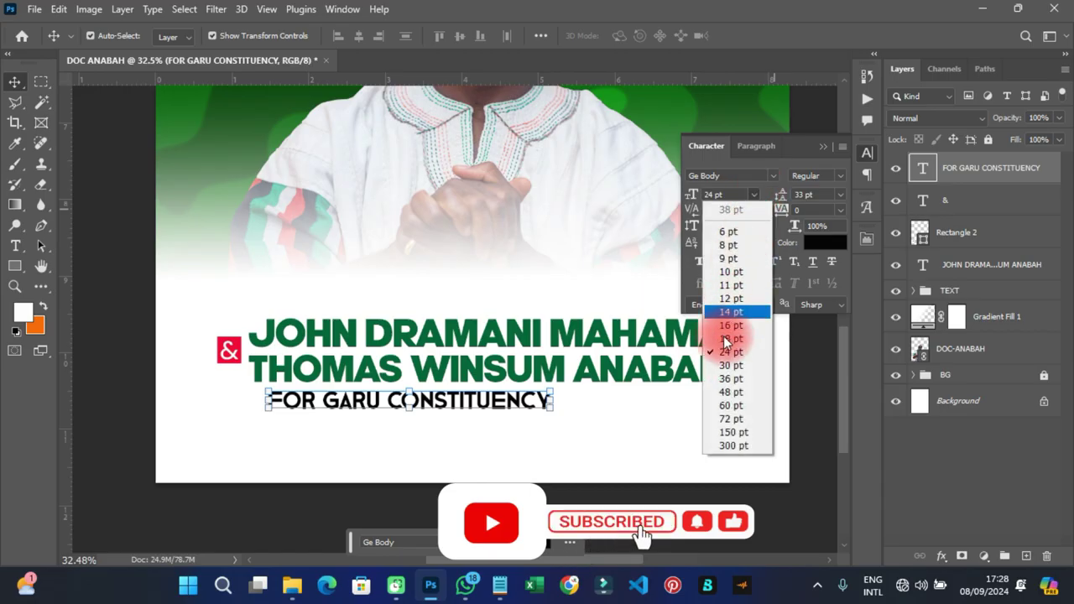
{"action": "left_click", "coordinate": [731, 365]}
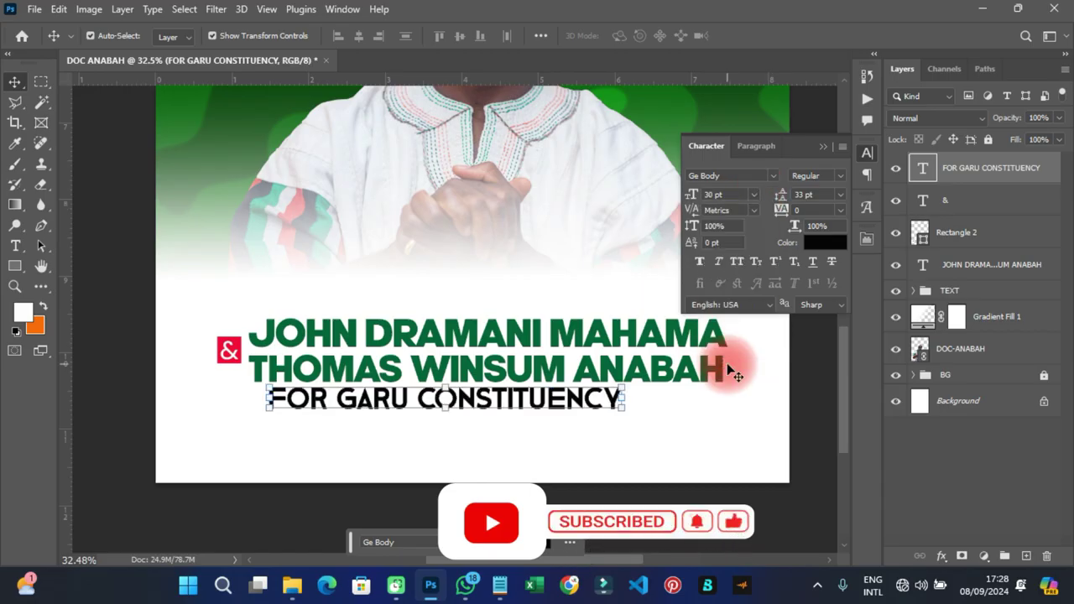
{"action": "left_click_drag", "start_coordinate": [357, 400], "coordinate": [342, 409]}
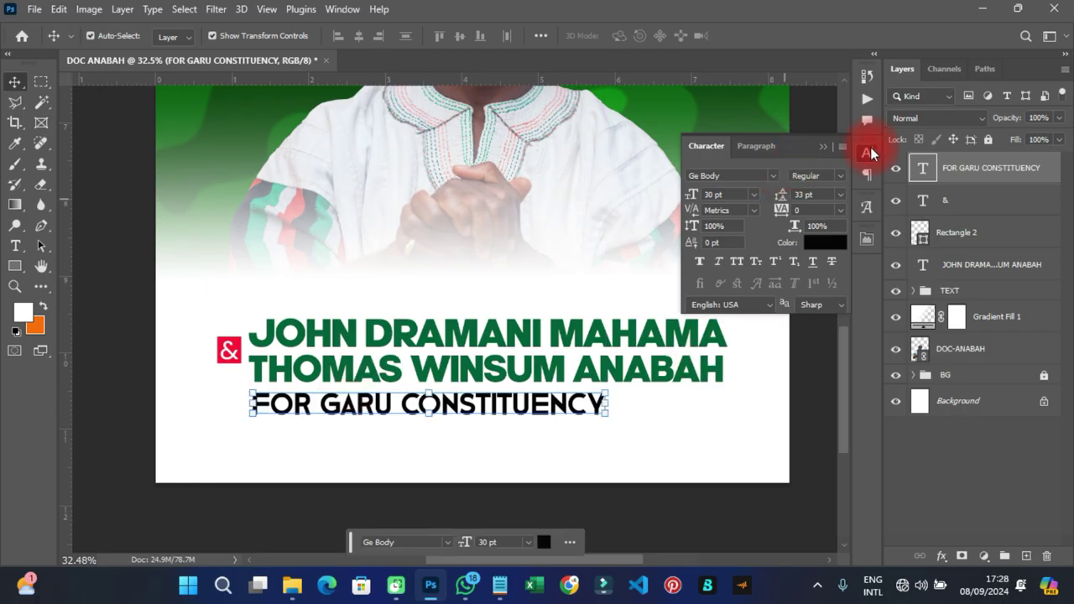
{"action": "left_click", "coordinate": [868, 151]}
{"action": "left_click", "coordinate": [793, 294]}
{"action": "scroll", "coordinate": [390, 432], "scroll_direction": "down", "scroll_amount": 3}
{"action": "scroll", "coordinate": [391, 431], "scroll_direction": "up", "scroll_amount": 1}
{"action": "scroll", "coordinate": [391, 431], "scroll_direction": "down", "scroll_amount": 1}
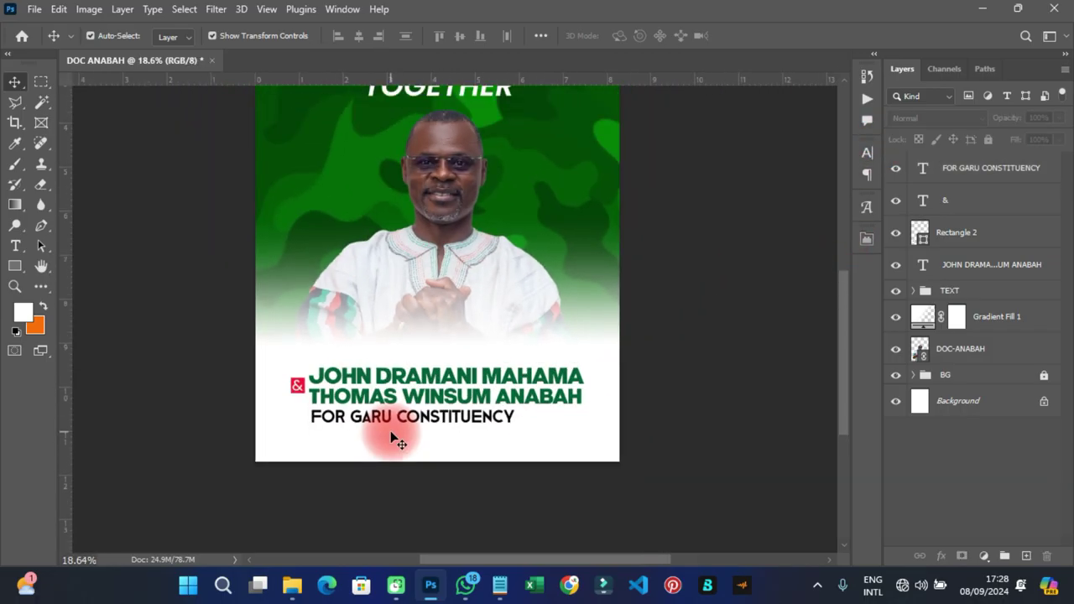
Save the poster as DOC ANABAH.psd
{"action": "left_click", "coordinate": [42, 9]}
{"action": "left_click", "coordinate": [72, 179]}
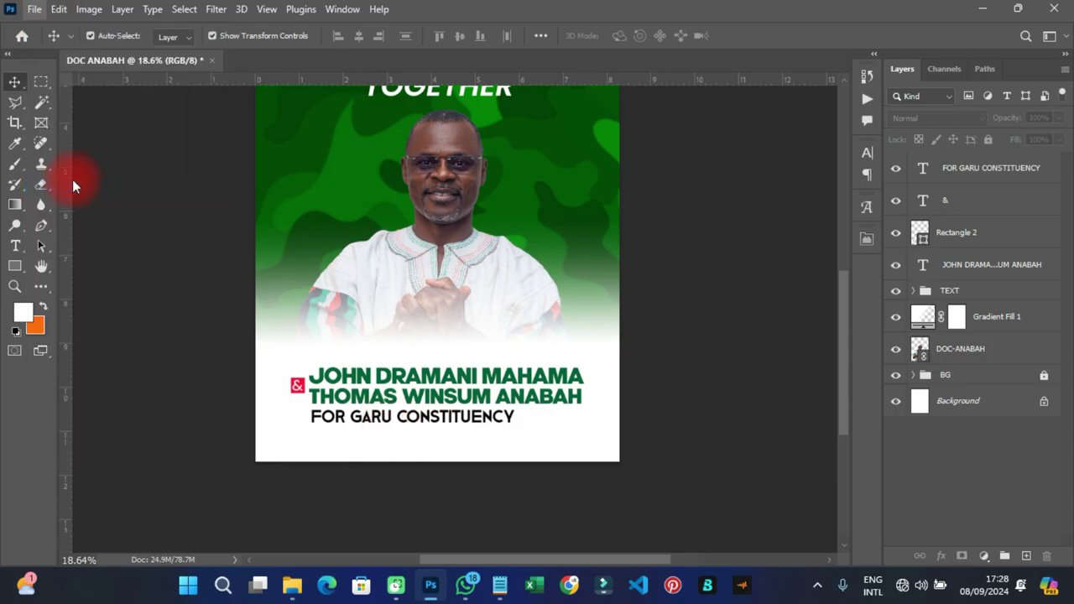
{"action": "left_click", "coordinate": [629, 500]}
{"action": "scroll", "coordinate": [435, 321], "scroll_direction": "up", "scroll_amount": 1}
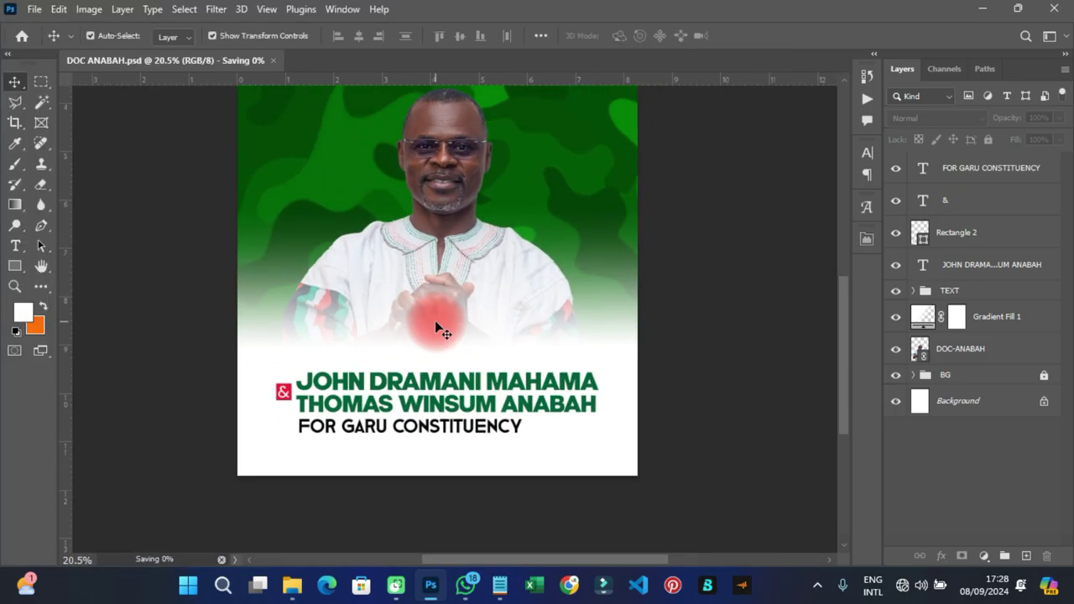
Copy the Garu Yiiga slogan line from Notepad and start new text under the constituency line
{"action": "key", "text": "alt+Tab"}
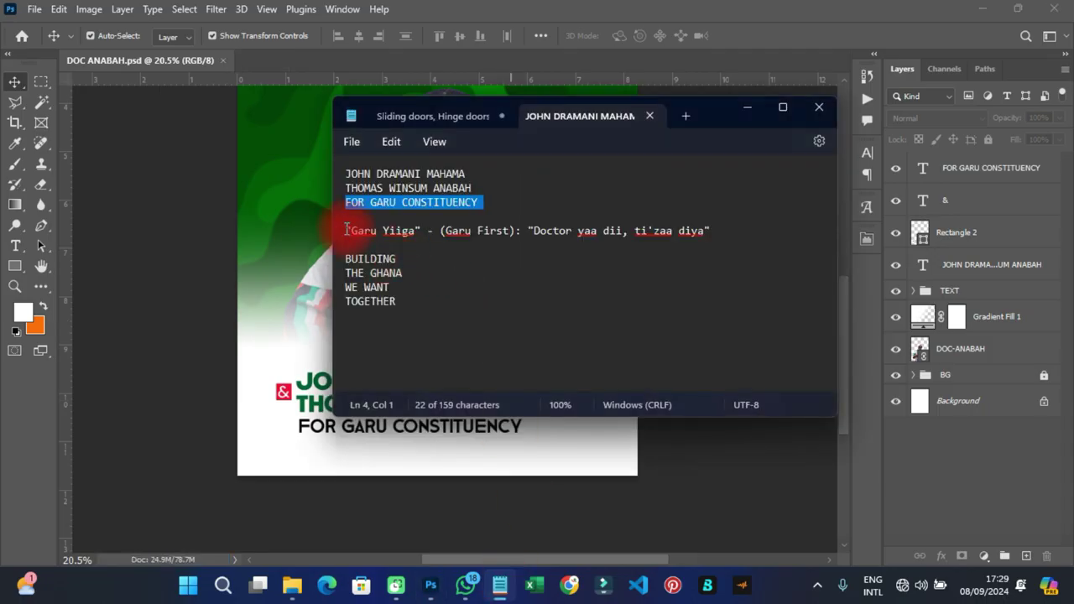
{"action": "left_click_drag", "start_coordinate": [347, 230], "coordinate": [734, 235]}
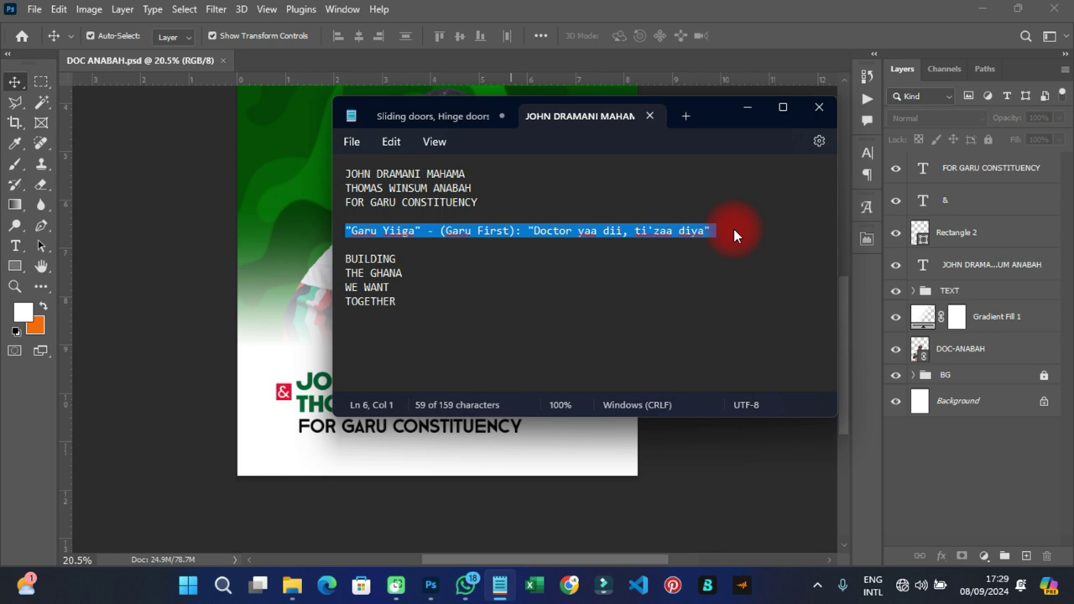
{"action": "right_click", "coordinate": [658, 229]}
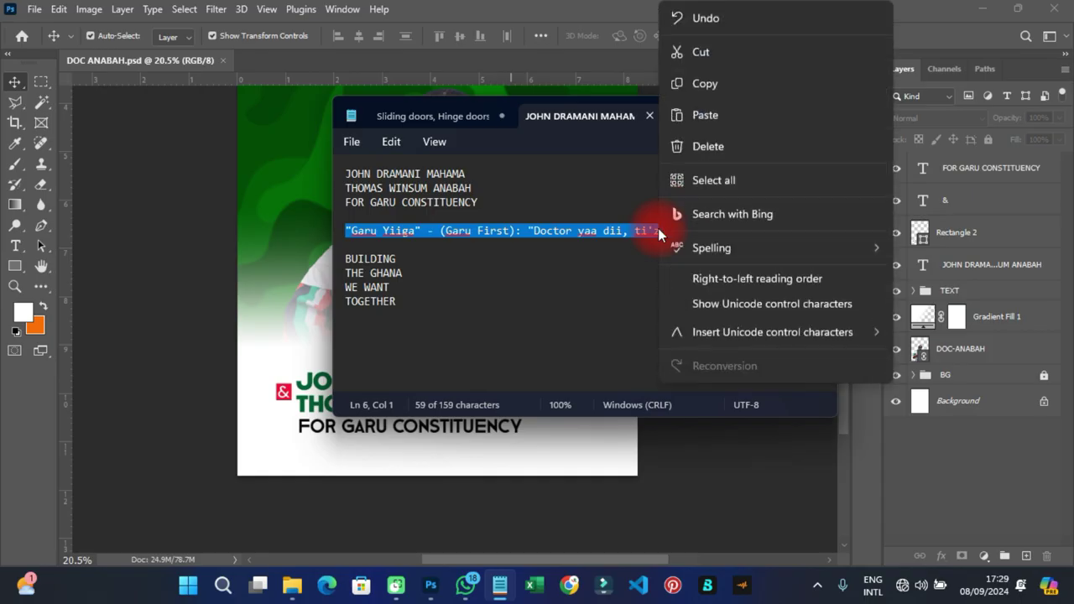
{"action": "left_click", "coordinate": [704, 84]}
{"action": "left_click", "coordinate": [552, 512]}
{"action": "left_click", "coordinate": [16, 243]}
{"action": "left_click", "coordinate": [366, 459]}
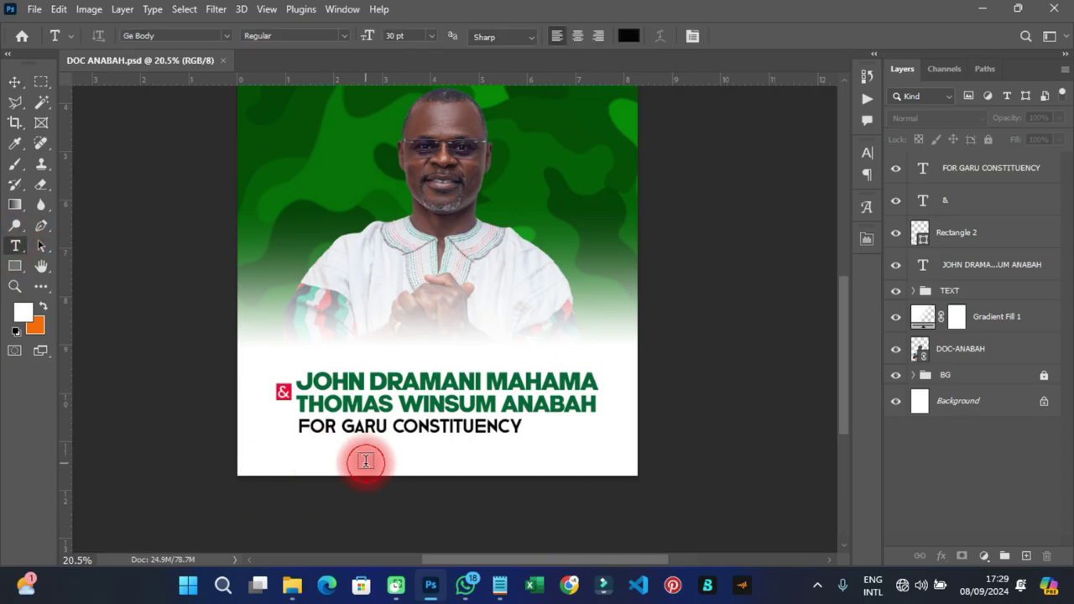
Paste the slogan as new text, trying 16 then 14 pt, and move it toward centre
{"action": "right_click", "coordinate": [366, 460]}
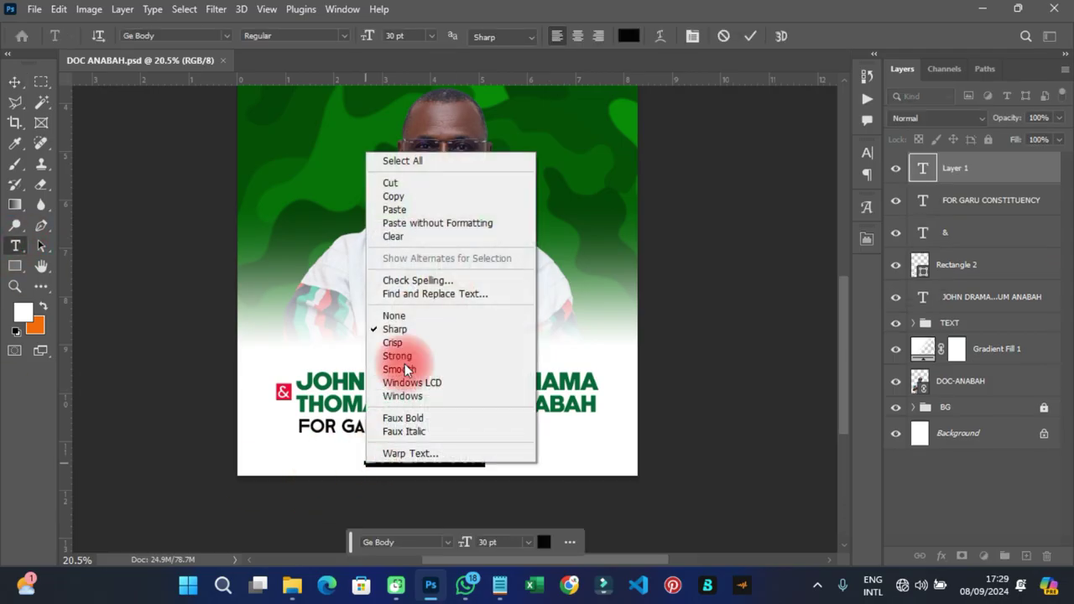
{"action": "left_click", "coordinate": [396, 210]}
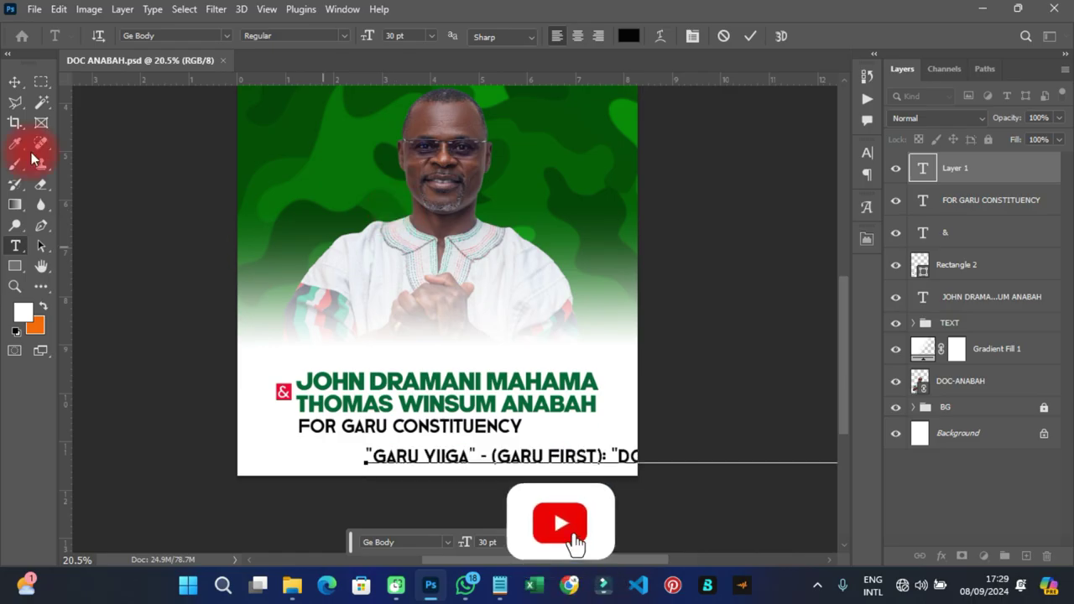
{"action": "left_click", "coordinate": [15, 83]}
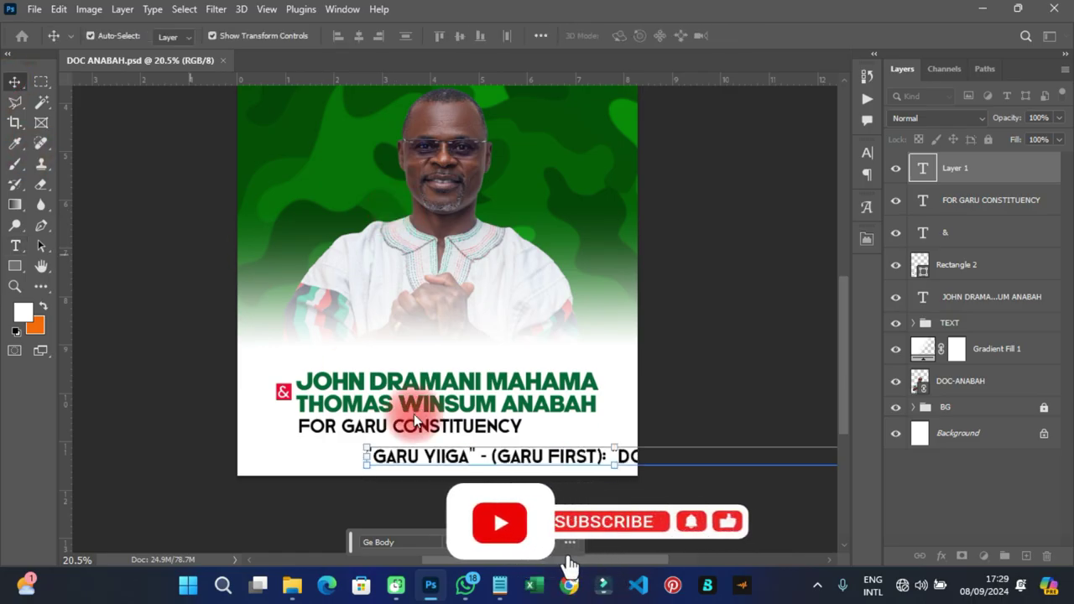
{"action": "left_click", "coordinate": [867, 152]}
{"action": "left_click", "coordinate": [754, 194]}
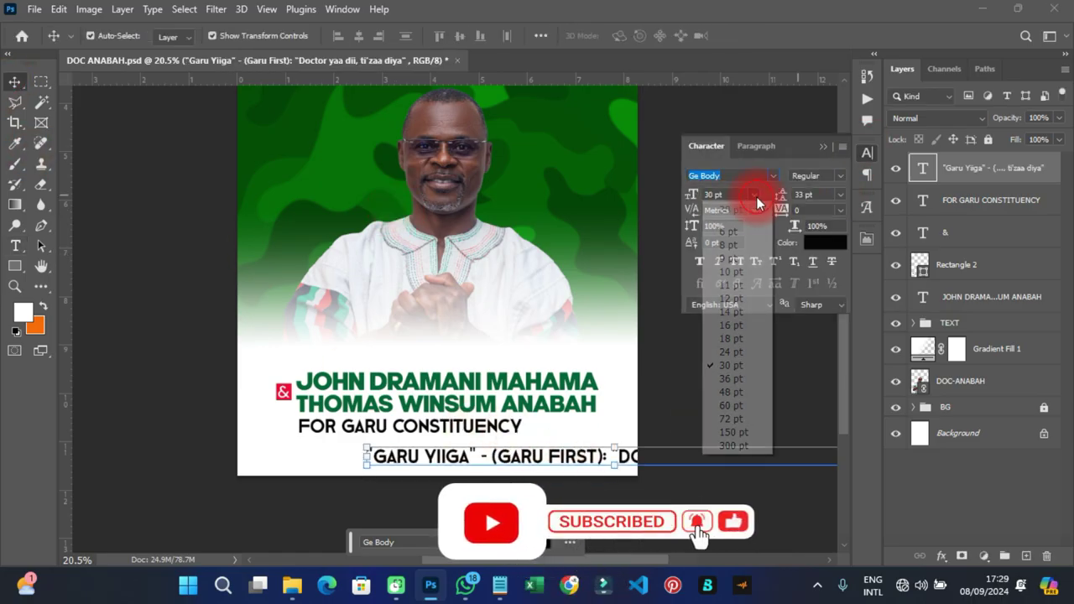
{"action": "left_click", "coordinate": [741, 323]}
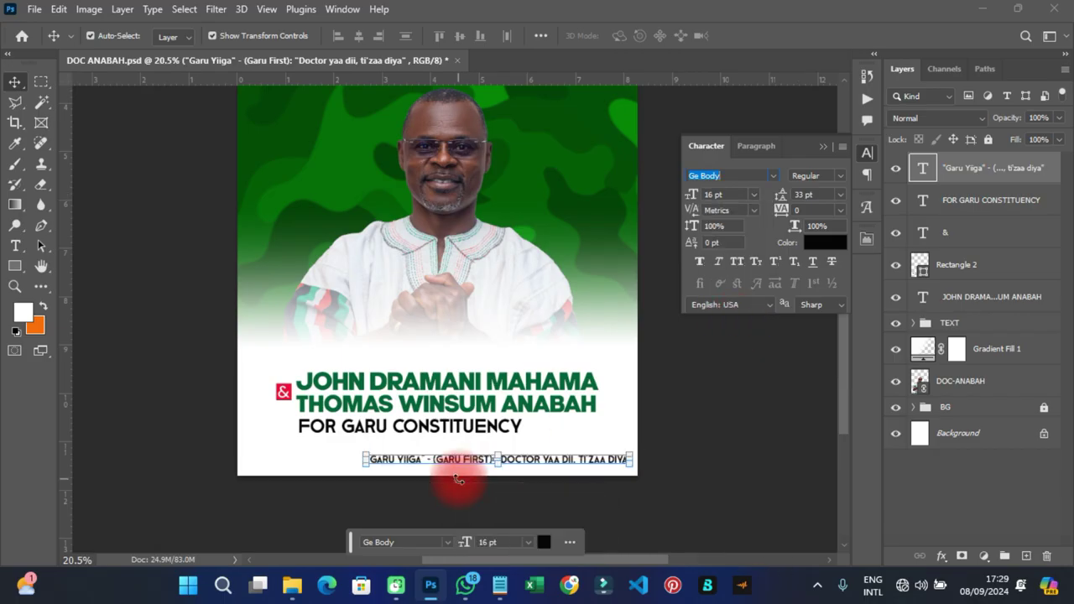
{"action": "key", "text": "ctrl+shift+period"}
{"action": "key", "text": "ctrl+shift+period"}
{"action": "key", "text": "ctrl+shift+period"}
{"action": "key", "text": "ctrl+shift+period"}
{"action": "key", "text": "ctrl+shift+period"}
{"action": "key", "text": "ctrl+shift+period"}
{"action": "key", "text": "ctrl+shift+period"}
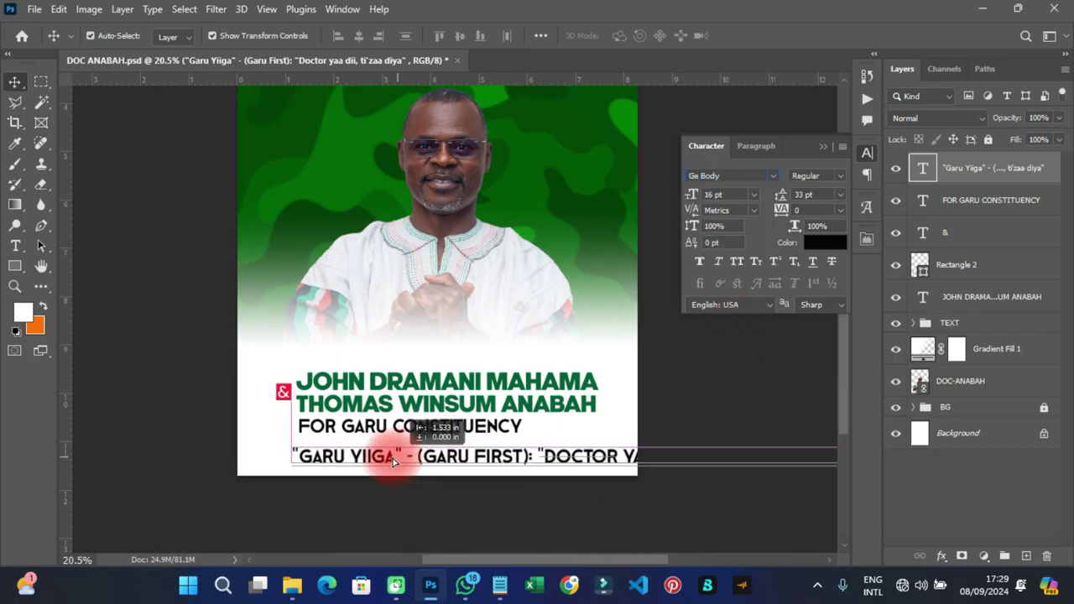
{"action": "left_click", "coordinate": [754, 196]}
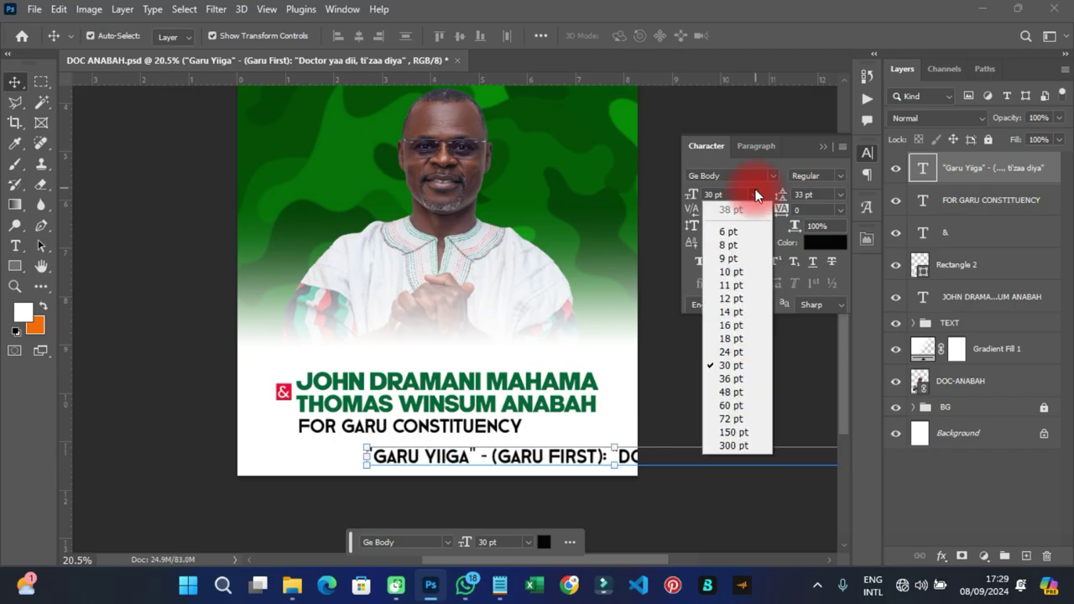
{"action": "left_click", "coordinate": [731, 313]}
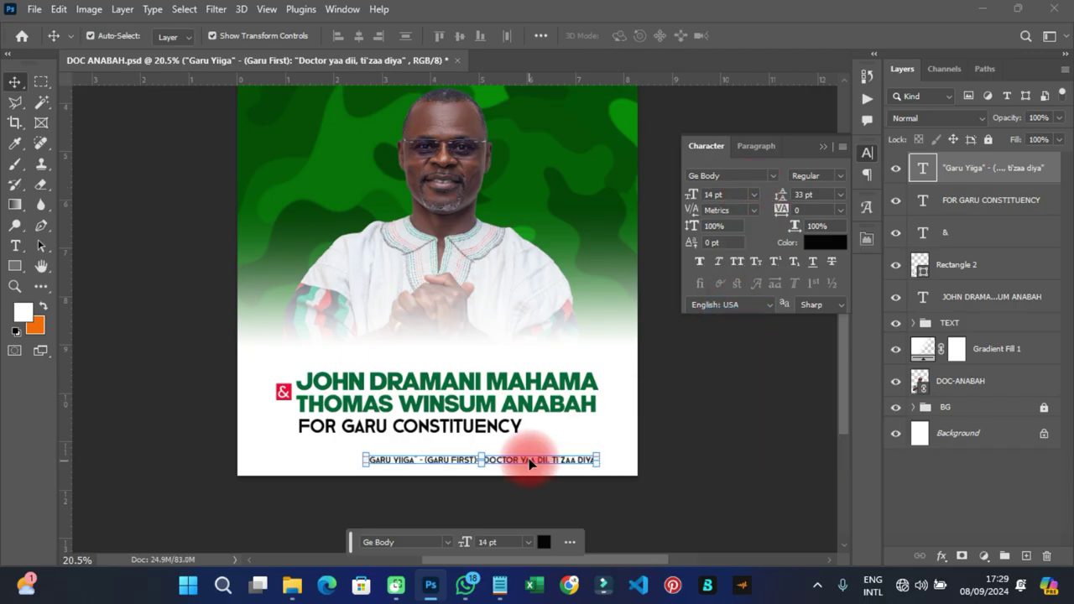
{"action": "left_click_drag", "start_coordinate": [528, 463], "coordinate": [484, 455]}
Set the slogan in Poppins SemiBold 18 pt, centred under the constituency line
{"action": "left_click", "coordinate": [773, 175]}
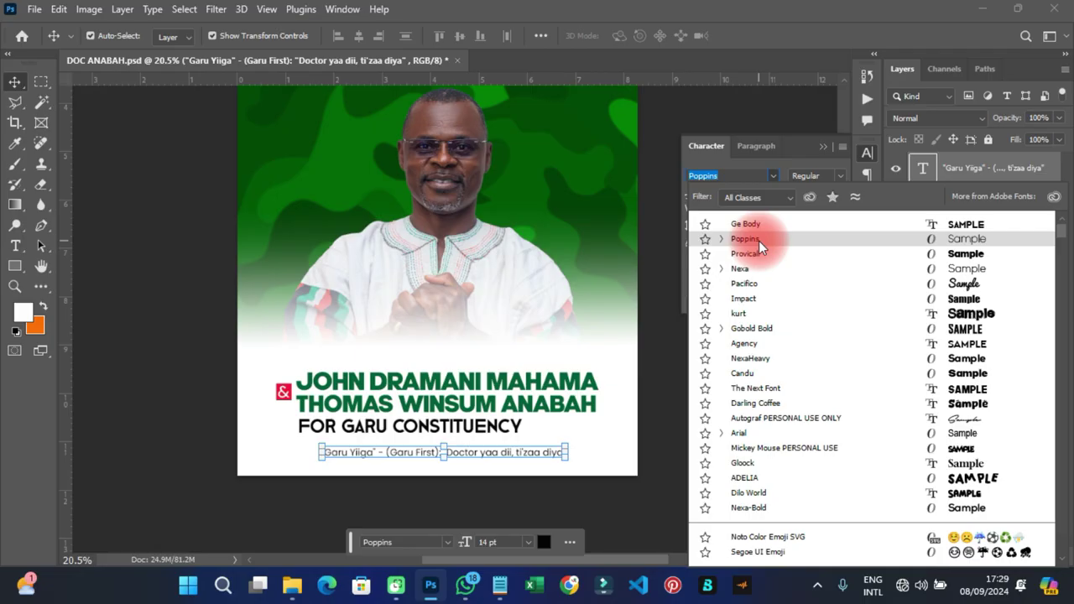
{"action": "left_click", "coordinate": [759, 241]}
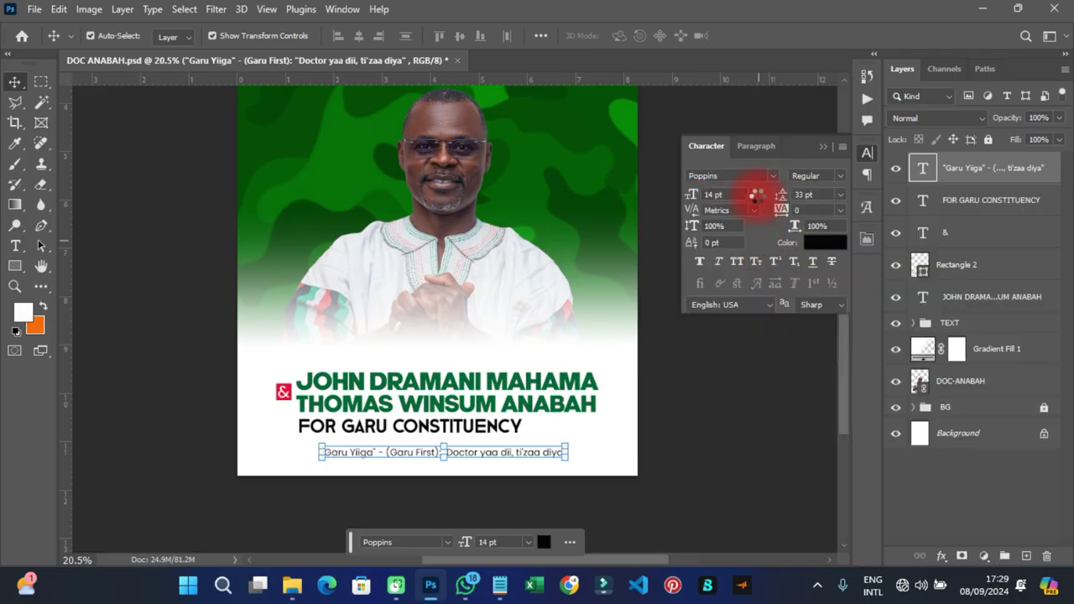
{"action": "left_click", "coordinate": [757, 199]}
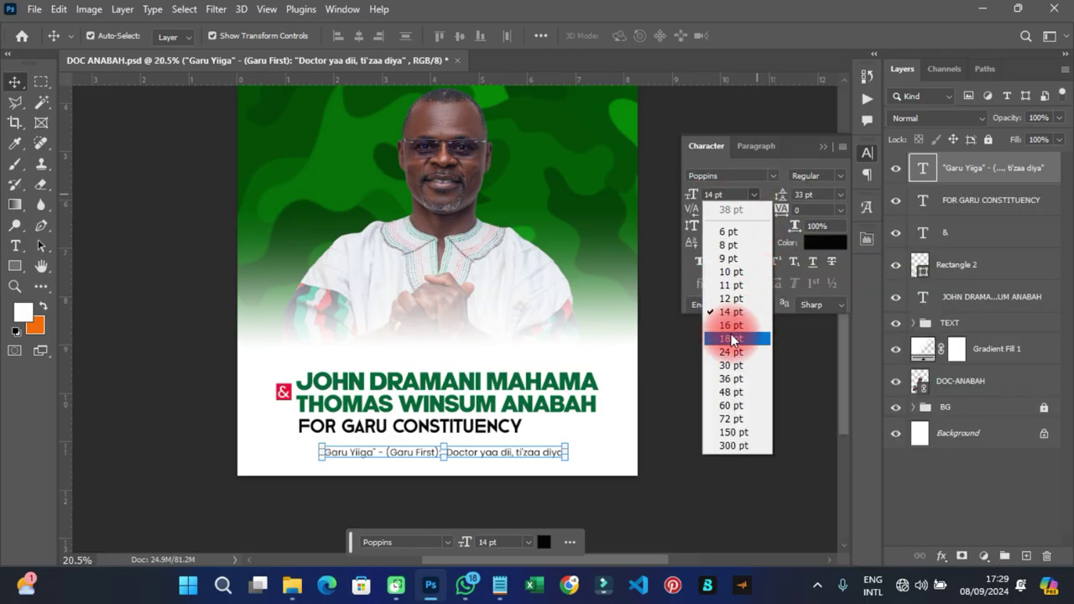
{"action": "left_click", "coordinate": [732, 330]}
{"action": "left_click_drag", "start_coordinate": [541, 451], "coordinate": [502, 456]}
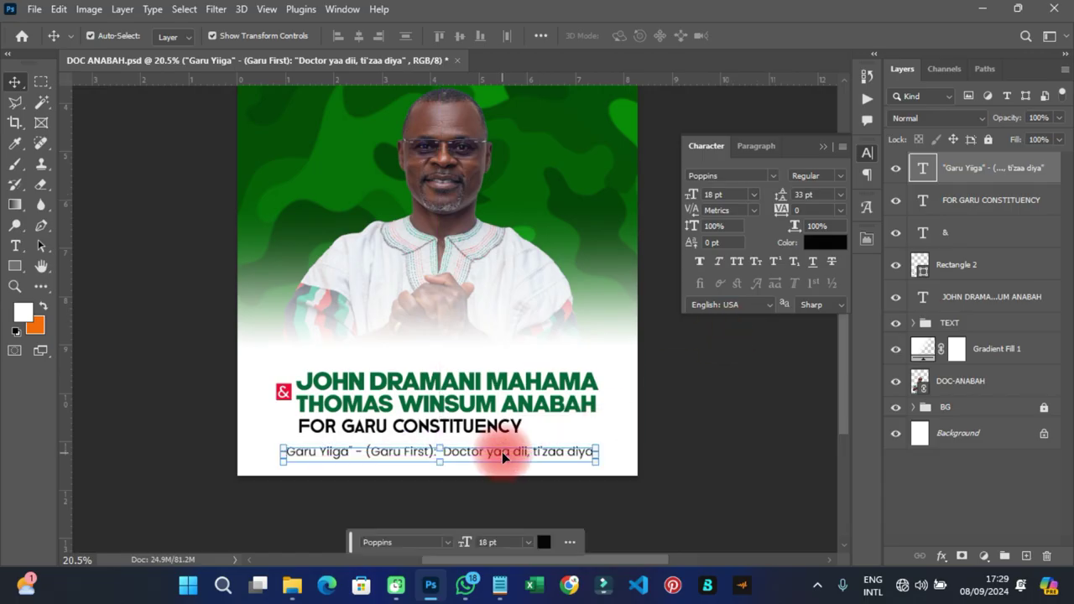
{"action": "left_click", "coordinate": [841, 176]}
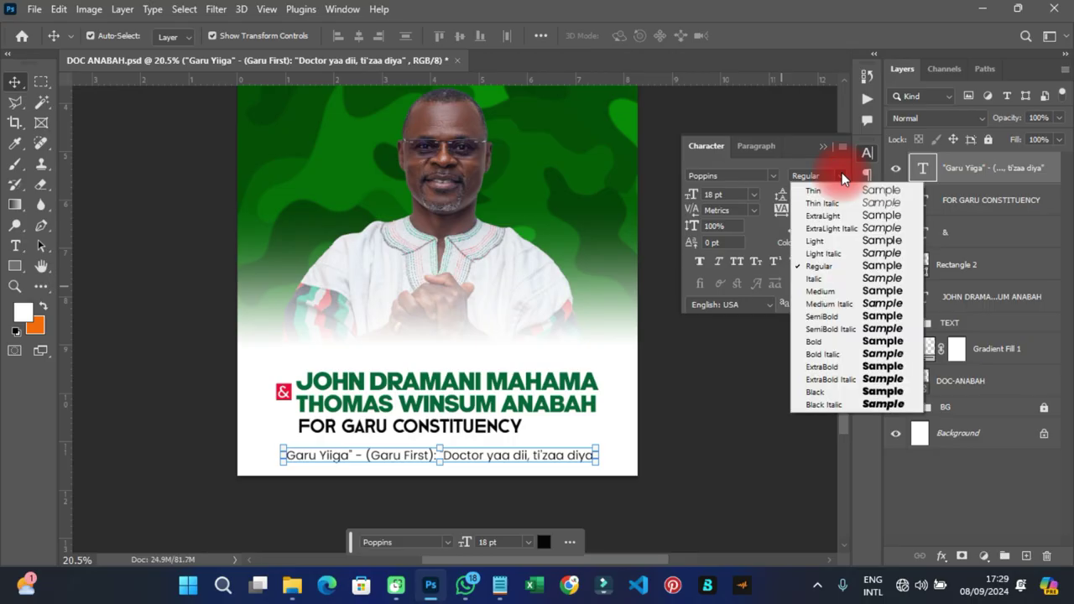
{"action": "left_click", "coordinate": [819, 319]}
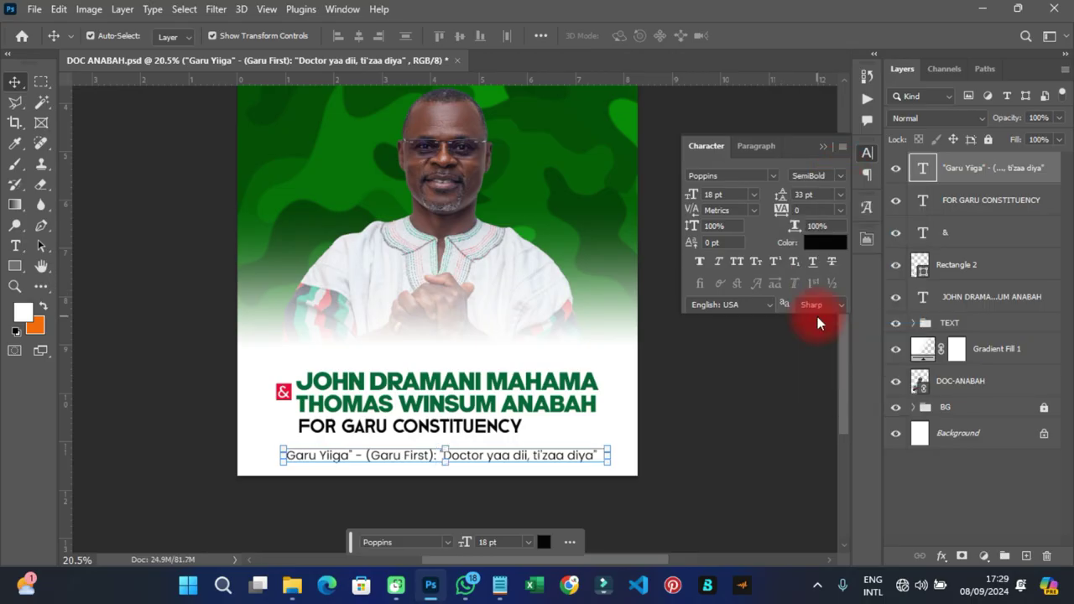
{"action": "mouse_move", "coordinate": [501, 459]}
{"action": "left_mouse_down"}
{"action": "mouse_move", "coordinate": [496, 450]}
{"action": "mouse_move", "coordinate": [498, 461]}
{"action": "left_mouse_up"}
Colour the slogan red, sampled from the ampersand badge and deepened to crimson
{"action": "left_click", "coordinate": [839, 242]}
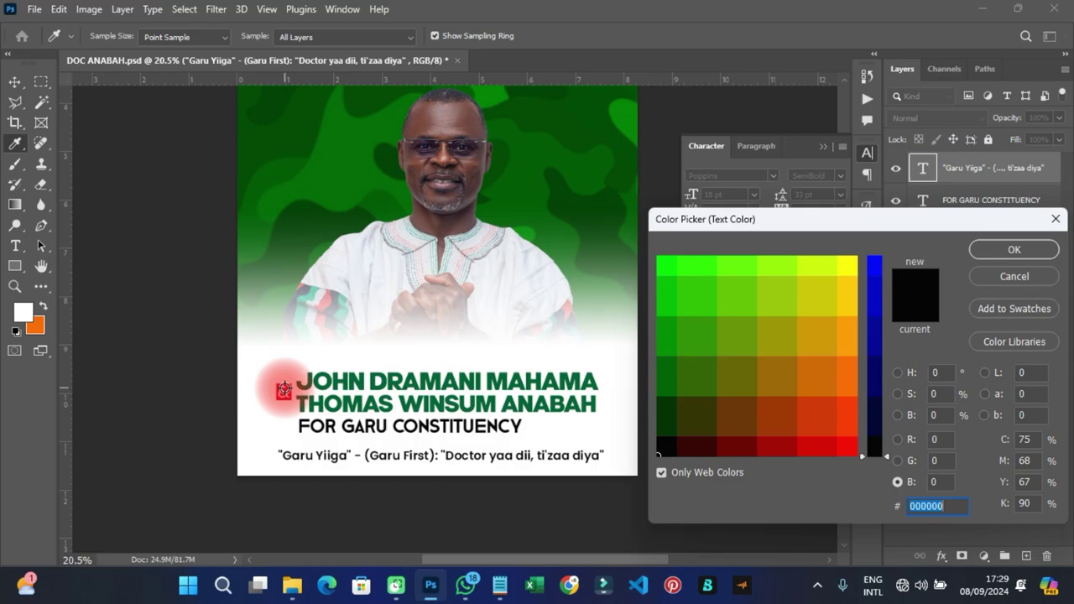
{"action": "left_click", "coordinate": [285, 388]}
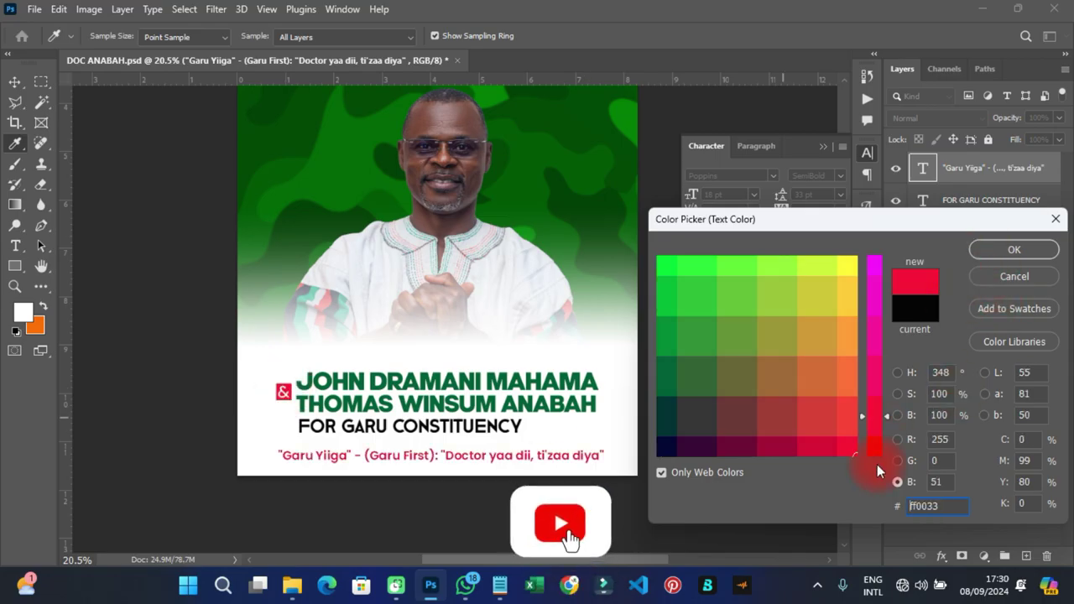
{"action": "left_click", "coordinate": [831, 451]}
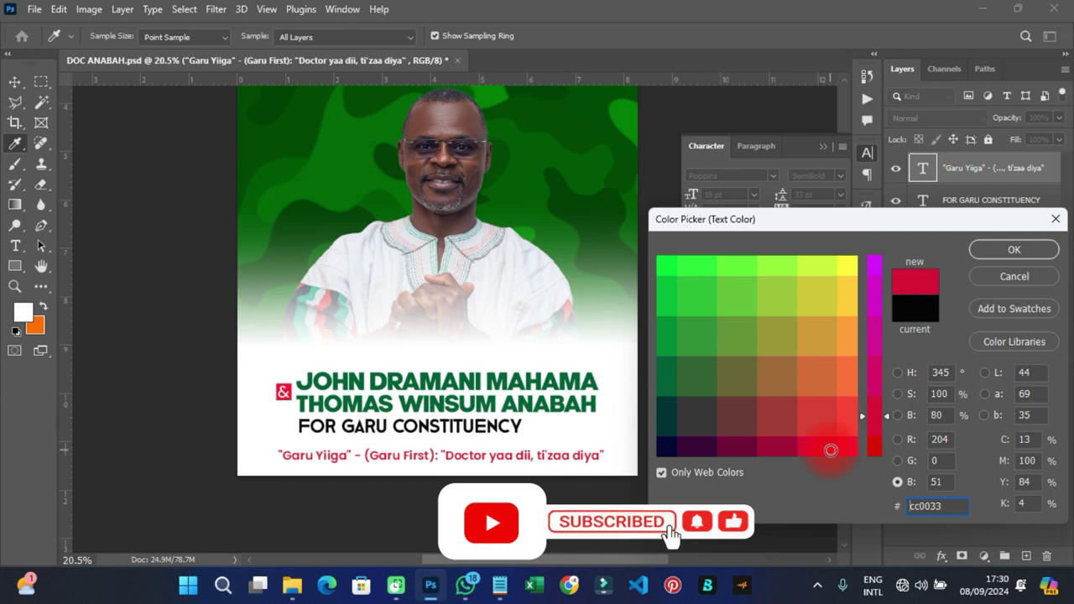
{"action": "left_click", "coordinate": [873, 449]}
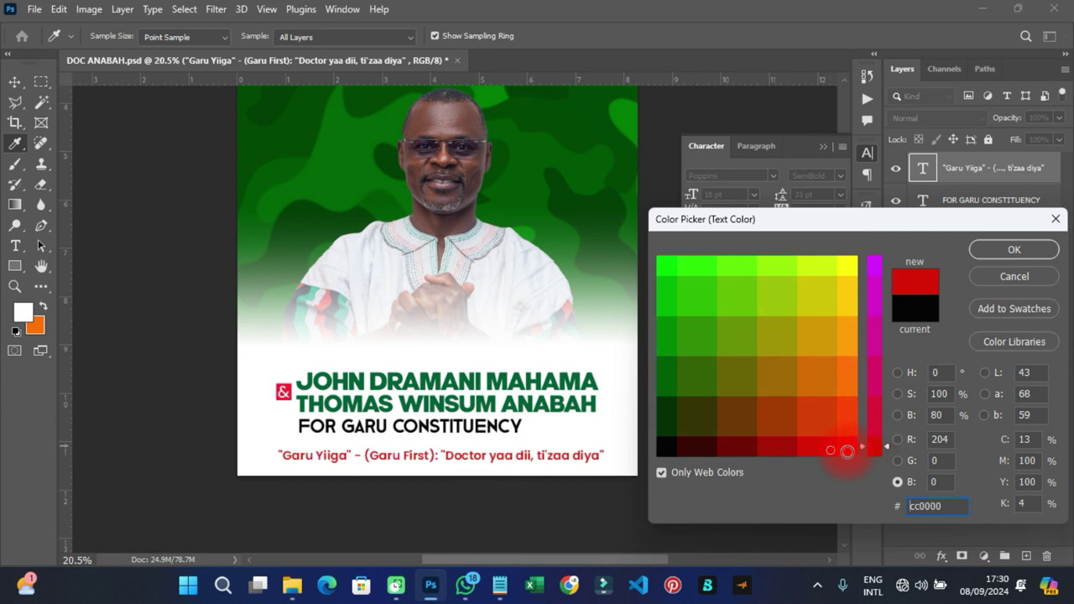
{"action": "left_click", "coordinate": [1014, 250]}
{"action": "left_click", "coordinate": [635, 492]}
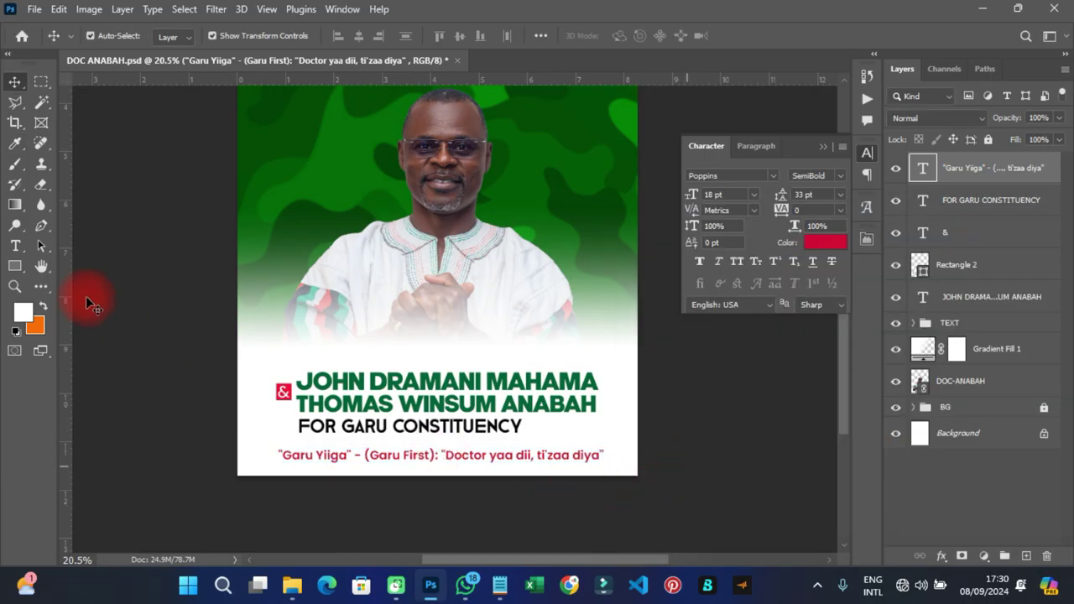
Draw a thin full-width bar under the constituency line, filled green #006633 sampled from the names
{"action": "left_click", "coordinate": [17, 269]}
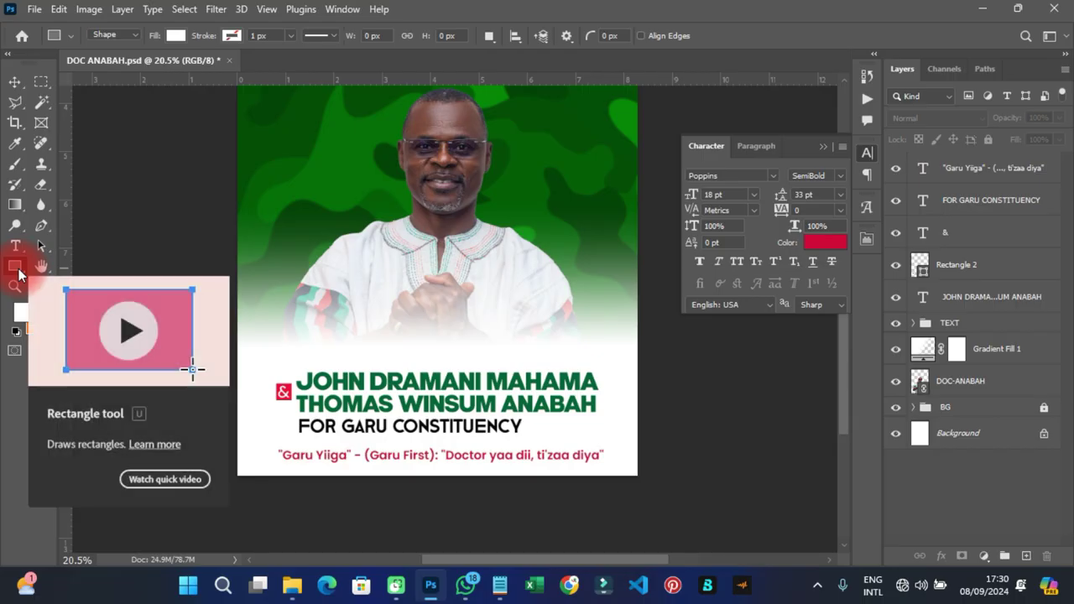
{"action": "mouse_move", "coordinate": [240, 437]}
{"action": "left_mouse_down"}
{"action": "mouse_move", "coordinate": [652, 434]}
{"action": "mouse_move", "coordinate": [639, 441]}
{"action": "left_mouse_up"}
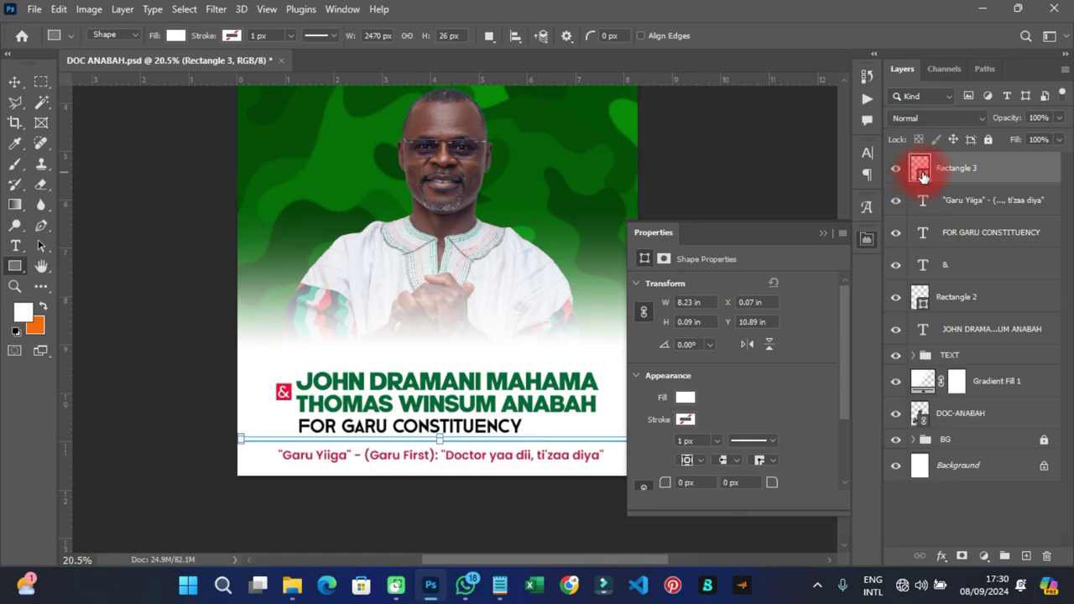
{"action": "double_click", "coordinate": [920, 170]}
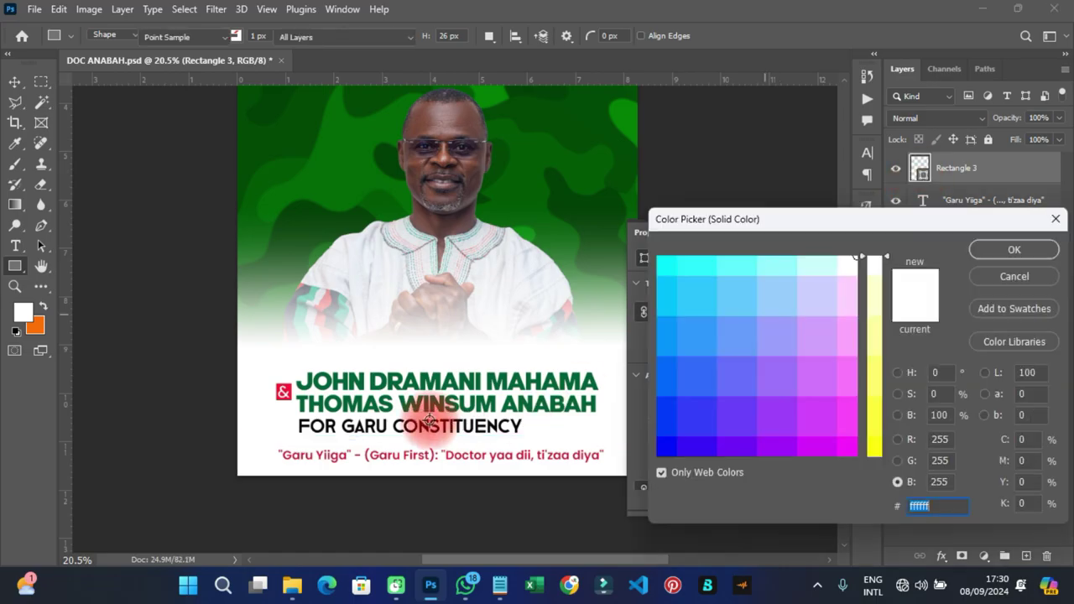
{"action": "left_click", "coordinate": [426, 376]}
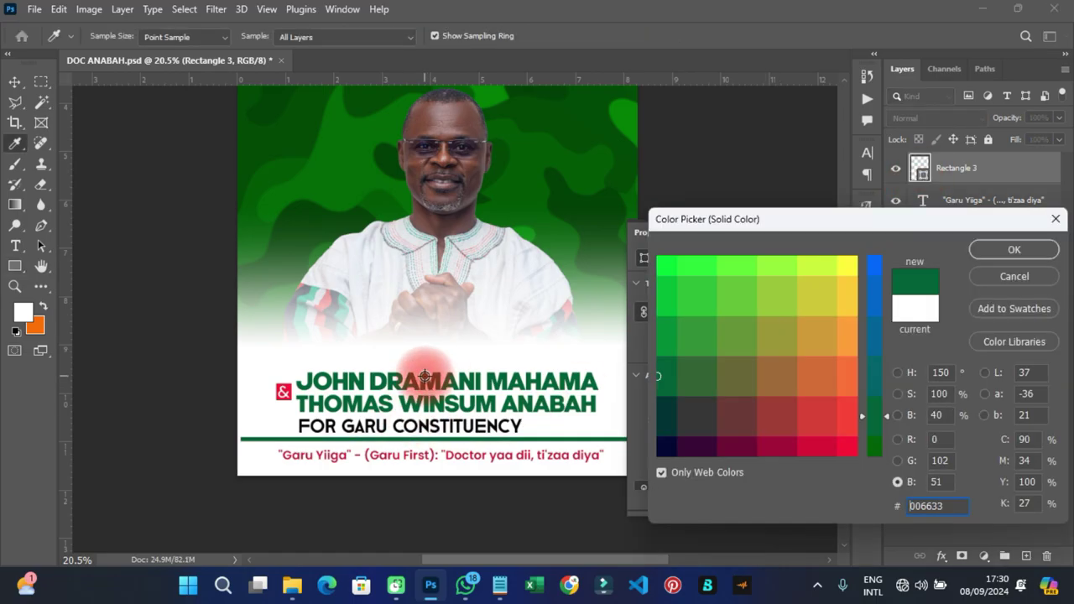
{"action": "left_click", "coordinate": [994, 245]}
{"action": "left_click", "coordinate": [868, 242]}
{"action": "left_click", "coordinate": [868, 241]}
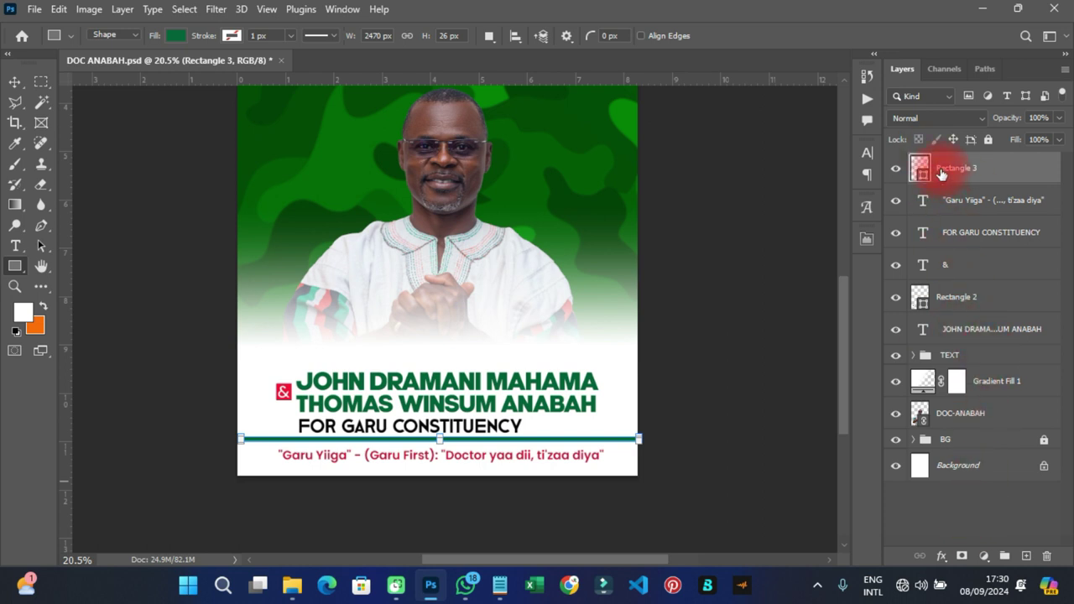
{"action": "left_click", "coordinate": [945, 70]}
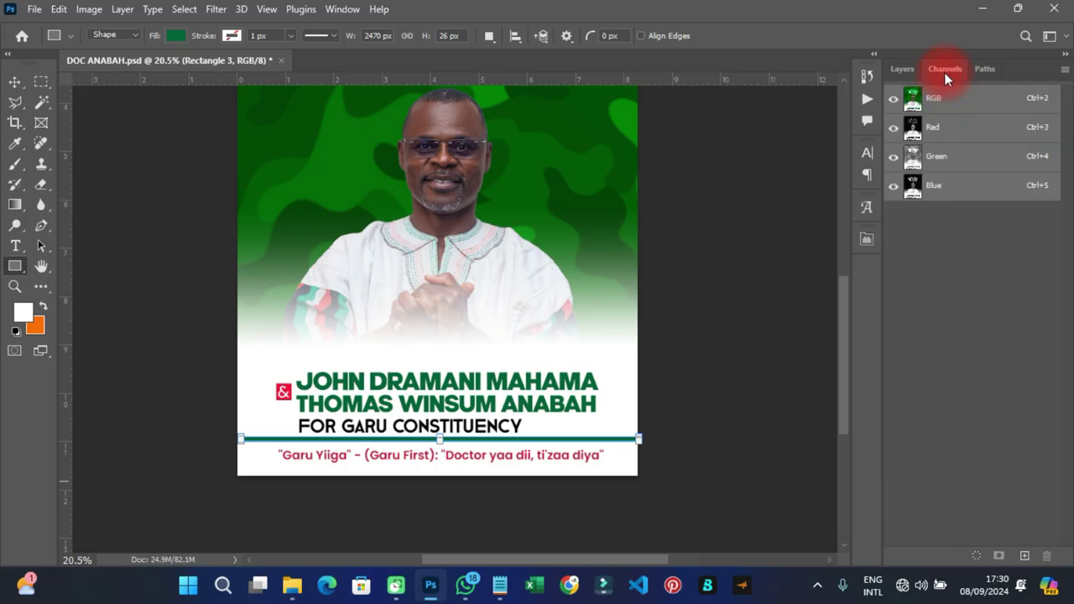
{"action": "left_click", "coordinate": [912, 72]}
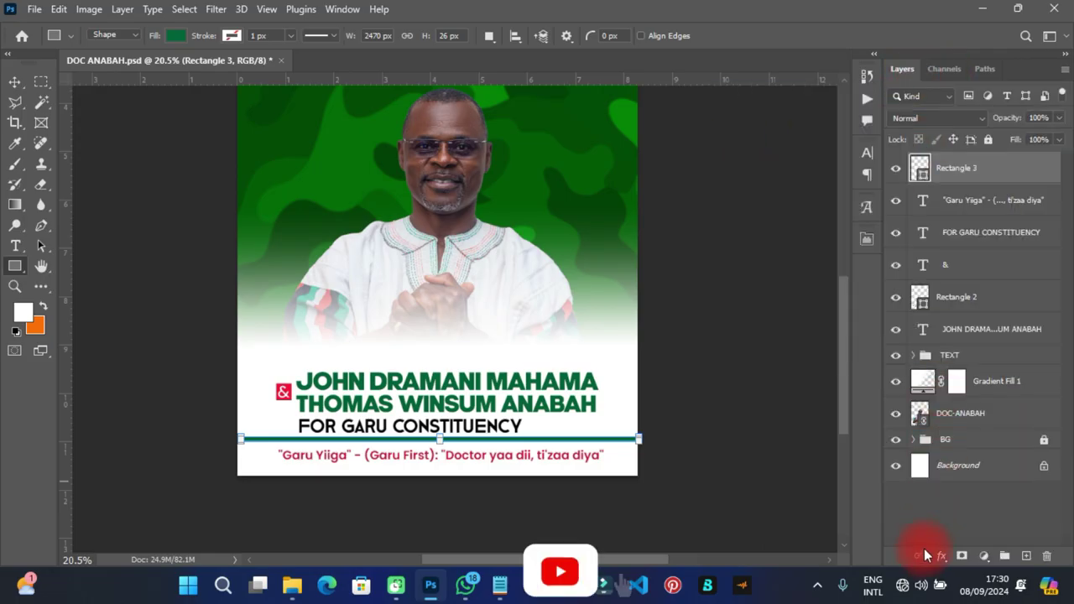
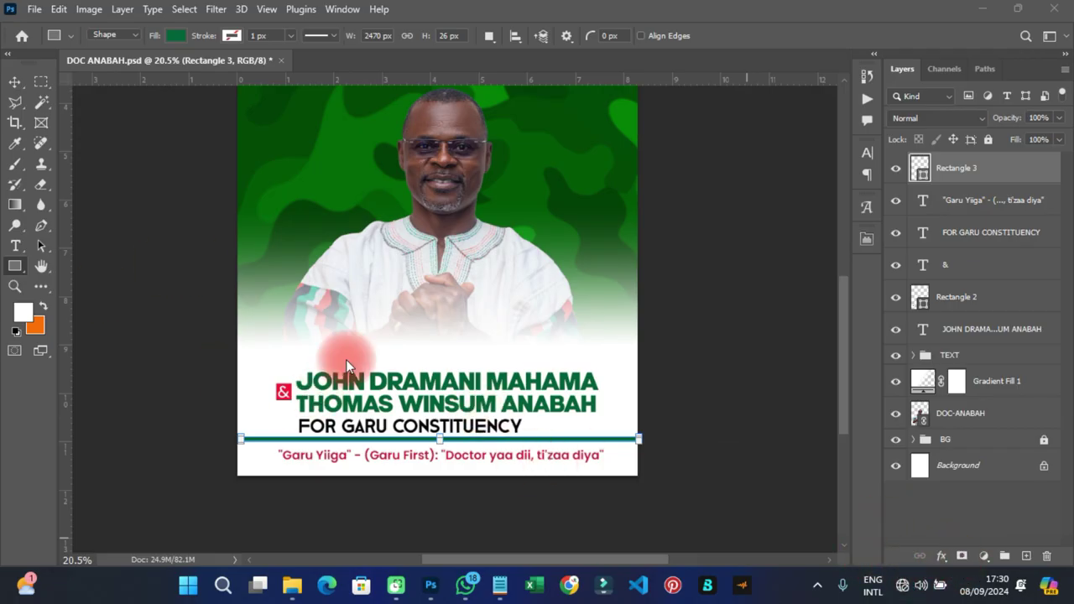
Shorten the Rectangle 3 divider line from both ends to 86.96% width with Free Transform
{"action": "left_click", "coordinate": [15, 81]}
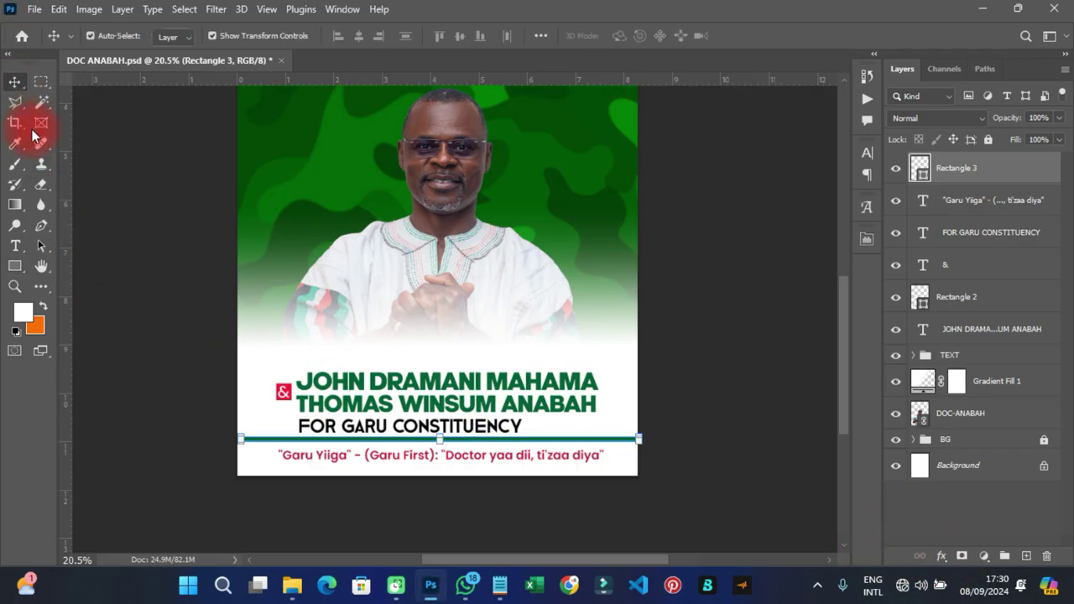
{"action": "left_click", "coordinate": [464, 492]}
{"action": "left_click", "coordinate": [609, 440]}
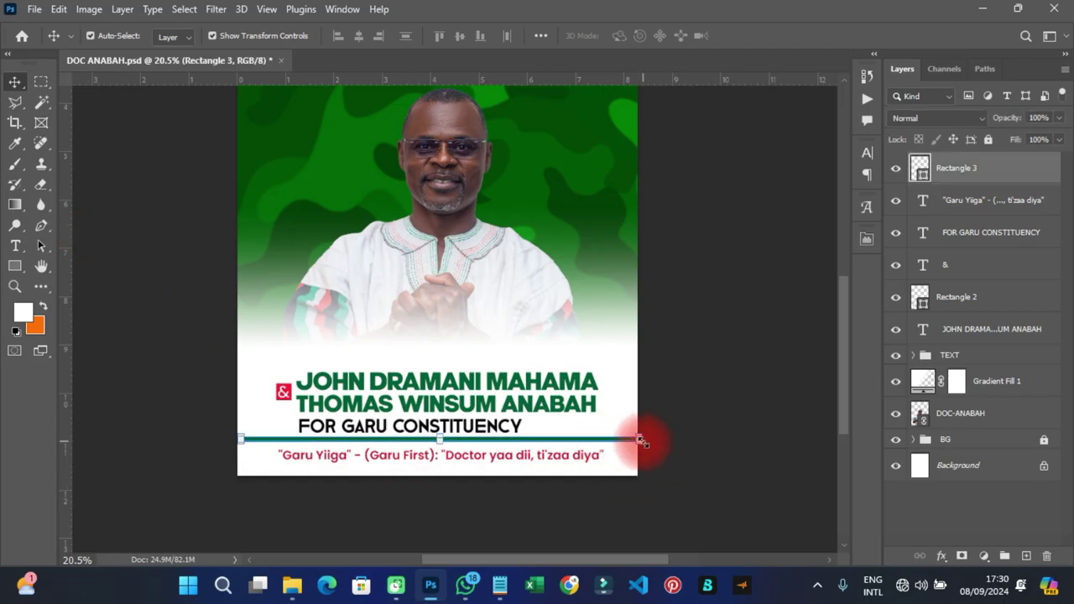
{"action": "left_click", "coordinate": [640, 439]}
{"action": "left_click_drag", "start_coordinate": [640, 439], "coordinate": [614, 439]}
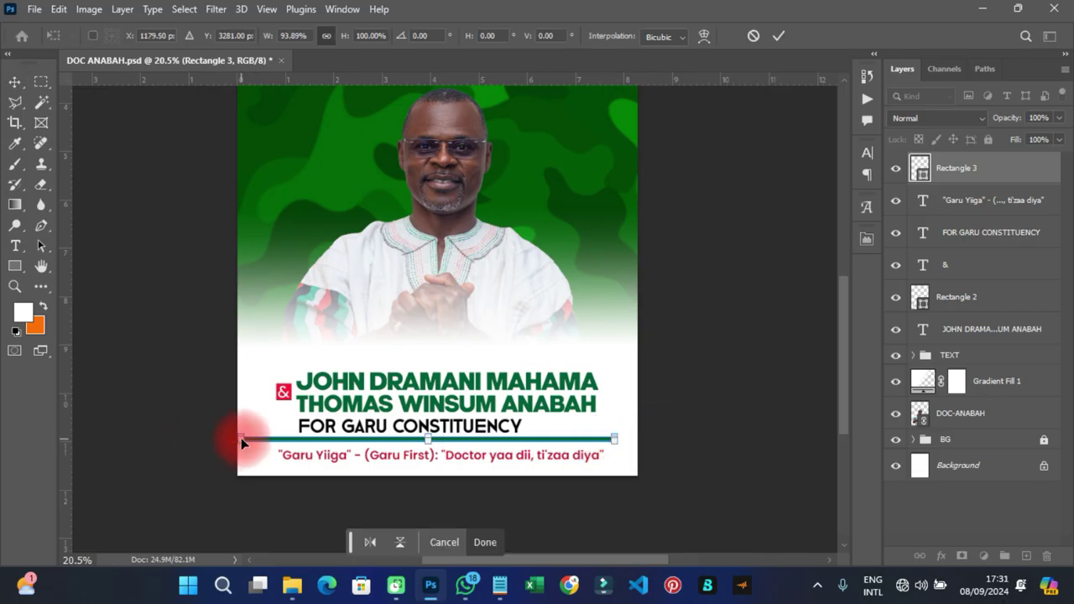
{"action": "left_click_drag", "start_coordinate": [241, 438], "coordinate": [267, 439]}
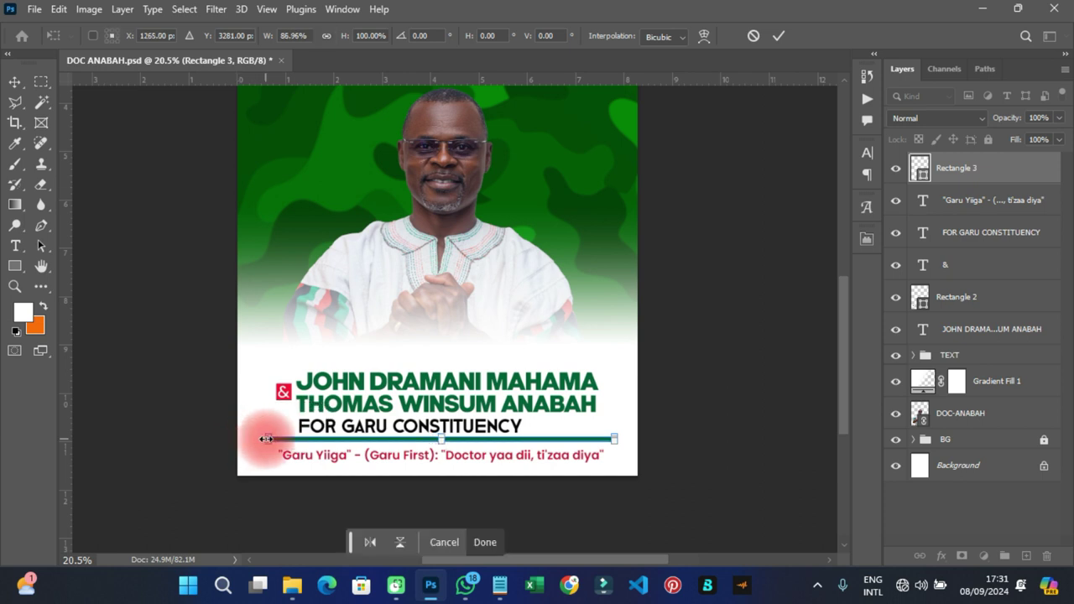
{"action": "left_click", "coordinate": [778, 36]}
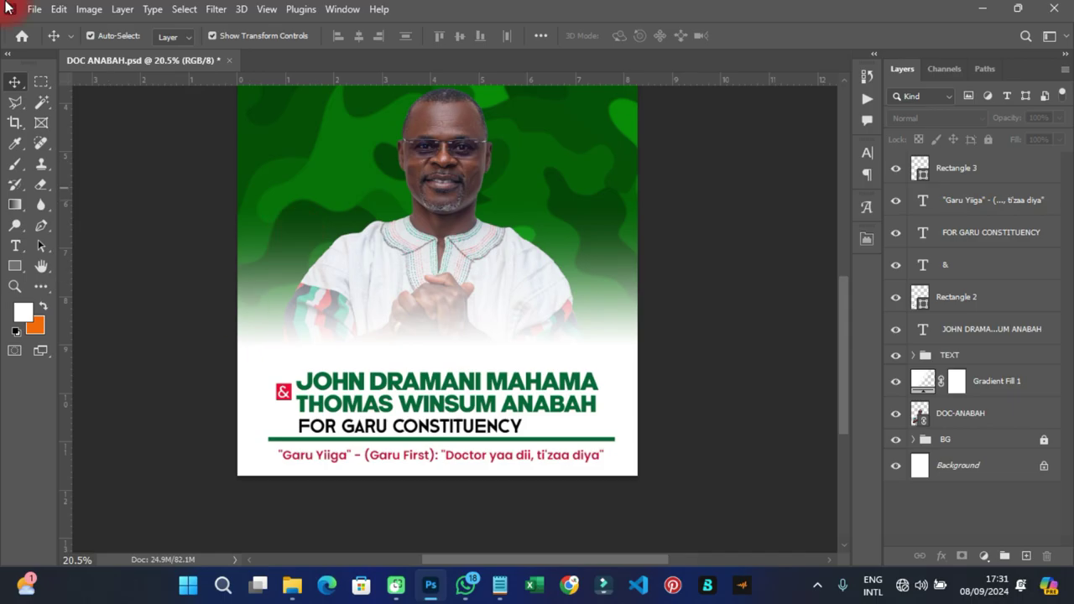
{"action": "left_click", "coordinate": [35, 9]}
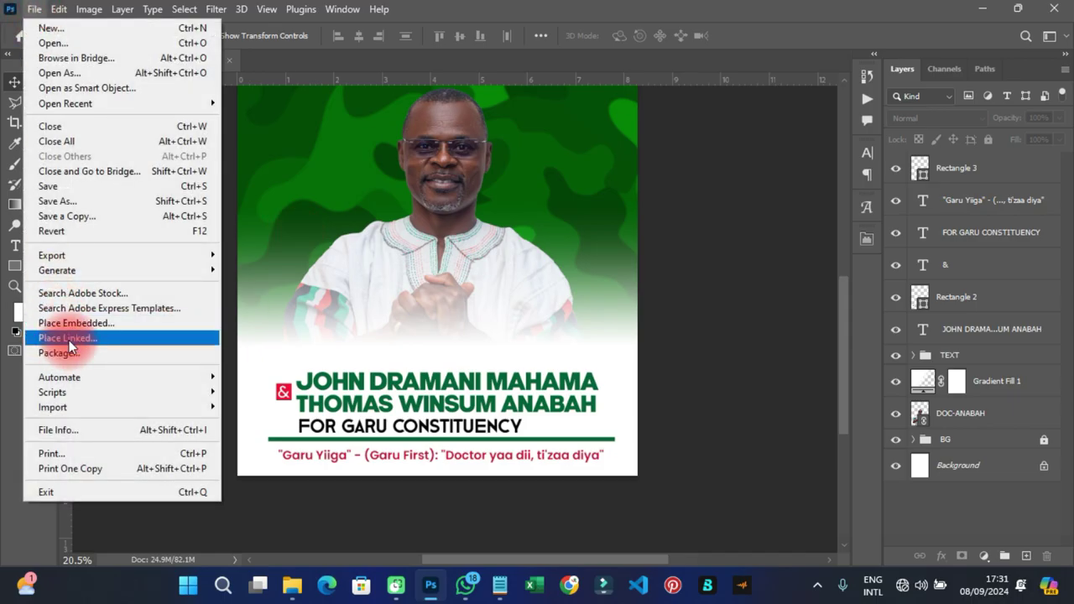
{"action": "left_click", "coordinate": [70, 338]}
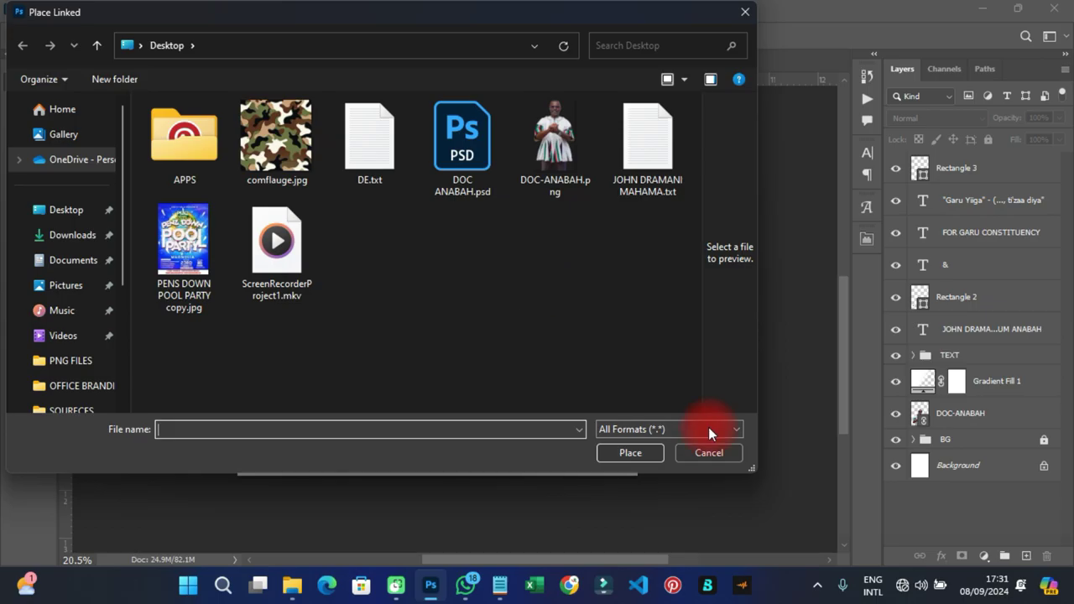
{"action": "left_click", "coordinate": [705, 454]}
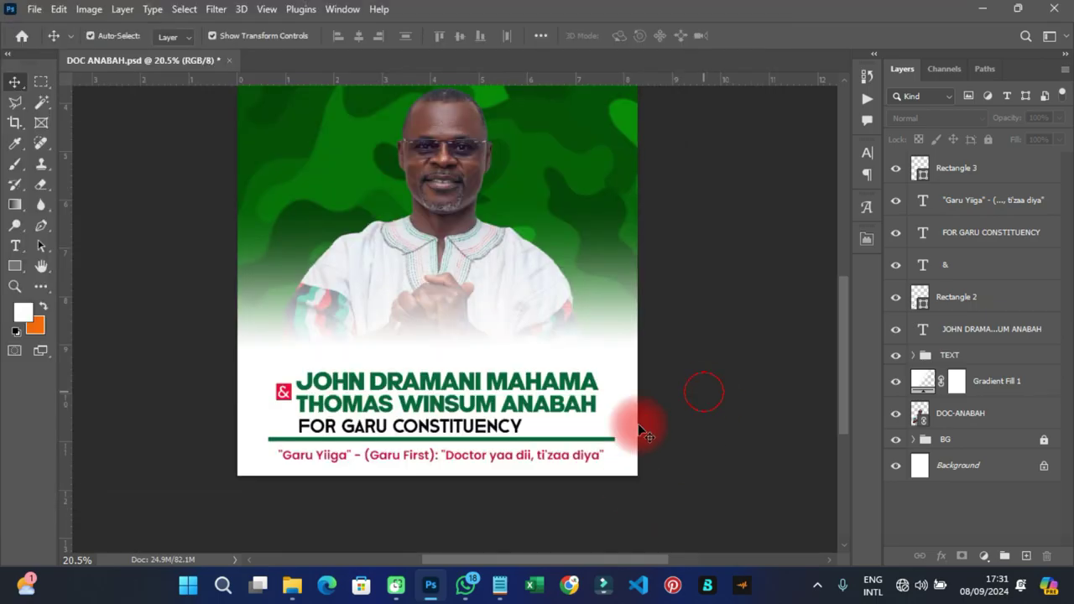
Shift FOR GARU CONSTITUENCY right to centre it, then move the Garu Yiiga-to-JOHN DRAMA layers into TEXT
{"action": "left_click", "coordinate": [412, 430]}
{"action": "left_click_drag", "start_coordinate": [442, 430], "coordinate": [480, 434]}
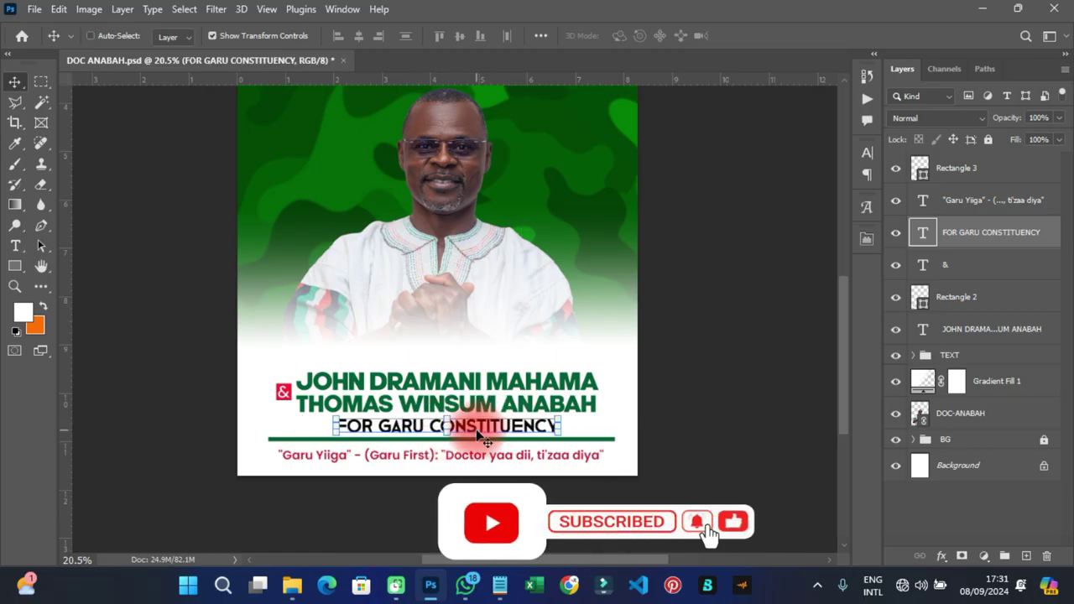
{"action": "left_click", "coordinate": [963, 330], "text": "ctrl"}
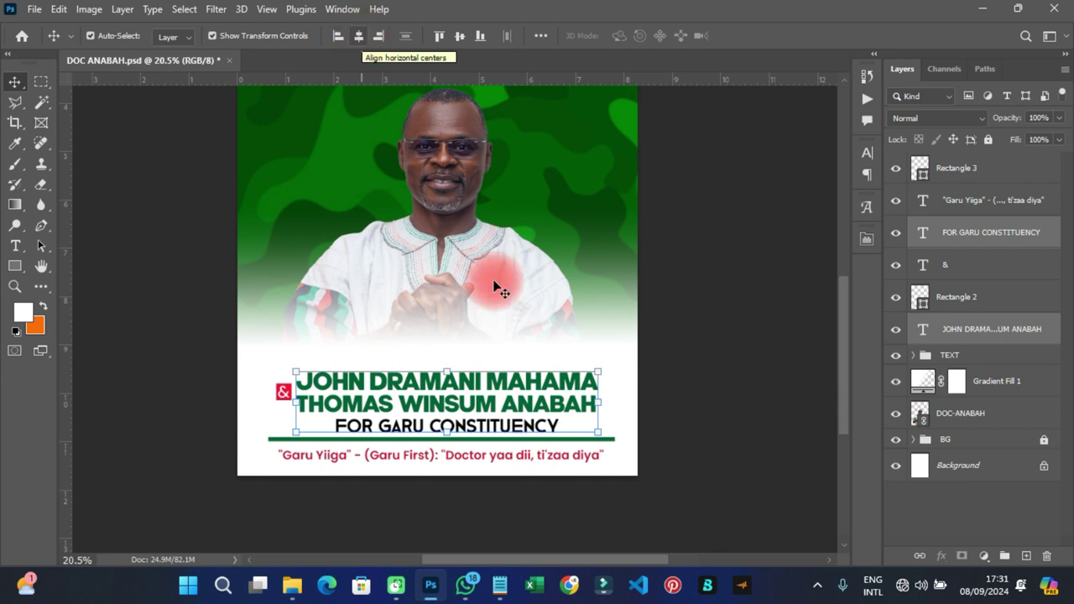
{"action": "left_click", "coordinate": [960, 302]}
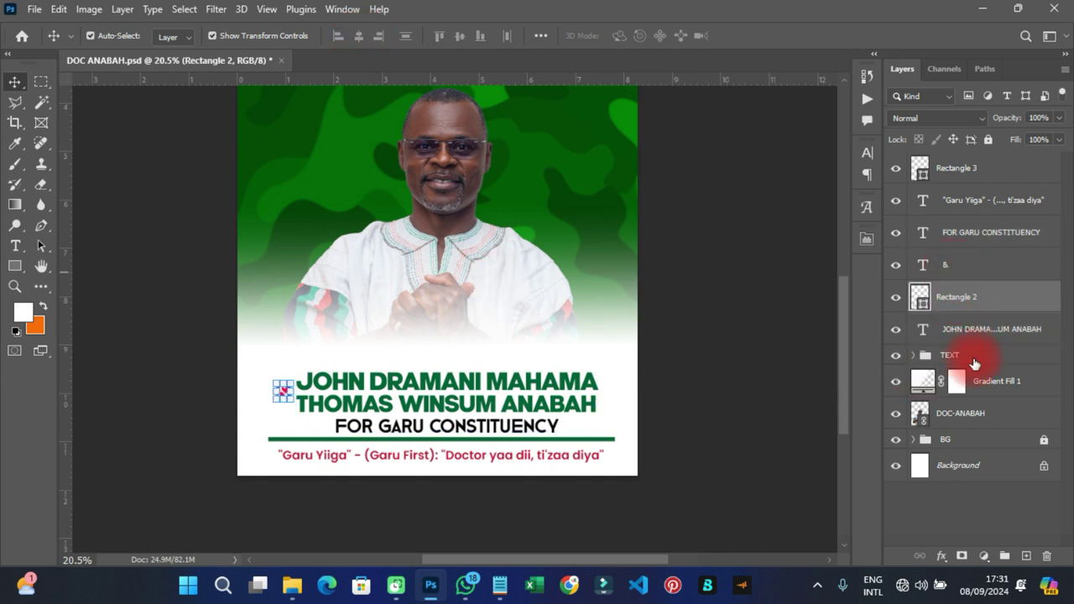
{"action": "left_click", "coordinate": [955, 328]}
{"action": "left_click", "coordinate": [952, 200], "text": "shift"}
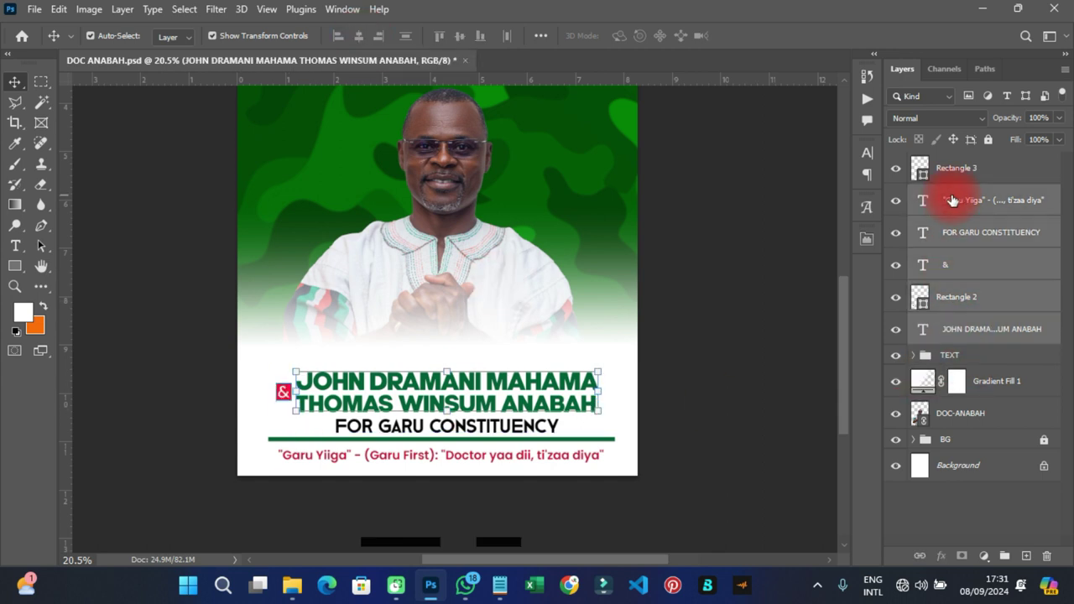
{"action": "left_click_drag", "start_coordinate": [960, 336], "coordinate": [959, 354]}
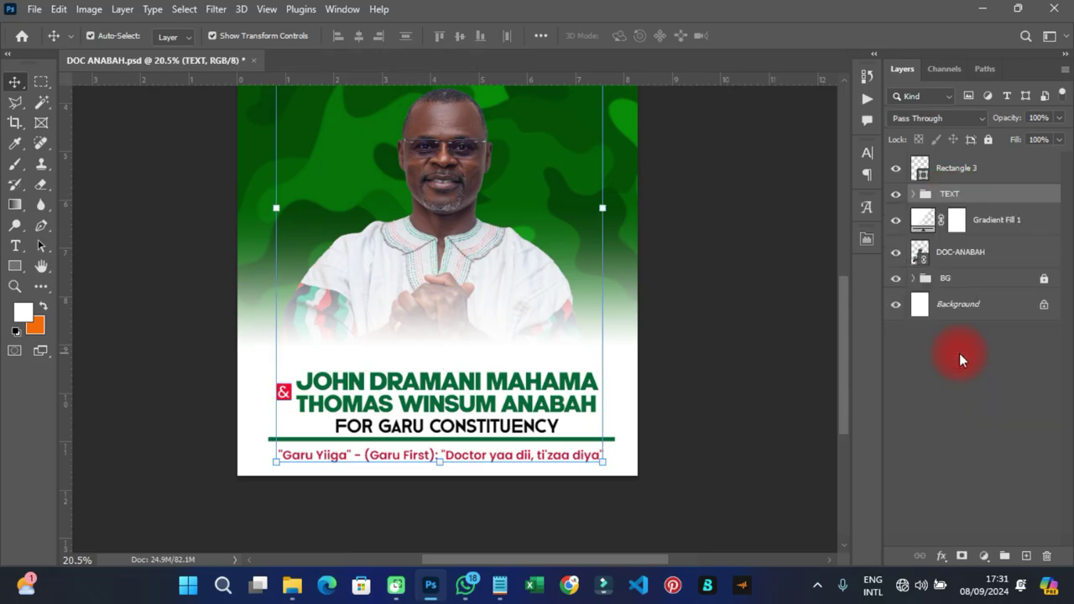
Zoom out to view the whole poster and save DOC ANABAH with Ctrl+S
{"action": "left_click", "coordinate": [750, 357]}
{"action": "scroll", "coordinate": [372, 425], "scroll_direction": "up", "scroll_amount": 2}
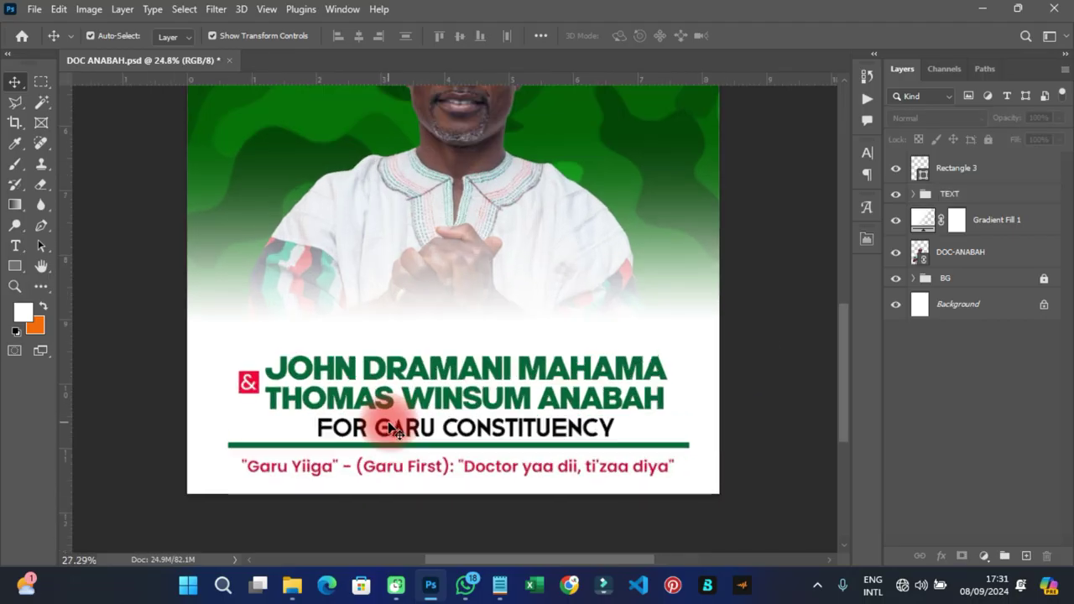
{"action": "scroll", "coordinate": [383, 420], "scroll_direction": "down", "scroll_amount": 3}
{"action": "scroll", "coordinate": [485, 453], "scroll_direction": "down", "scroll_amount": 2}
{"action": "scroll", "coordinate": [485, 451], "scroll_direction": "up", "scroll_amount": 1}
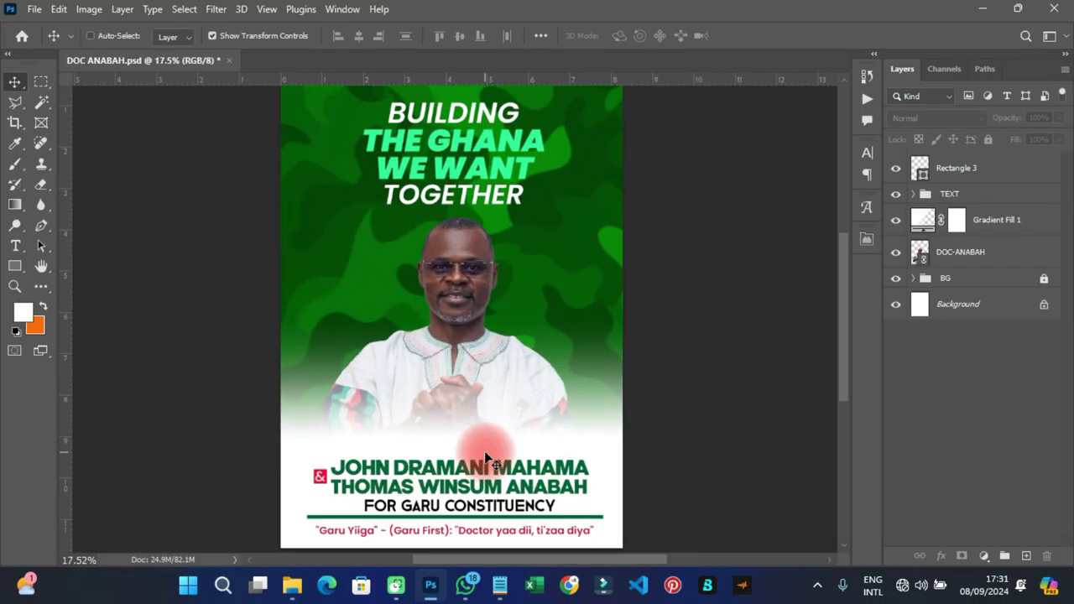
{"action": "key", "text": "ctrl+s"}
{"action": "left_click", "coordinate": [1044, 277]}
{"action": "scroll", "coordinate": [481, 236], "scroll_direction": "down", "scroll_amount": 1}
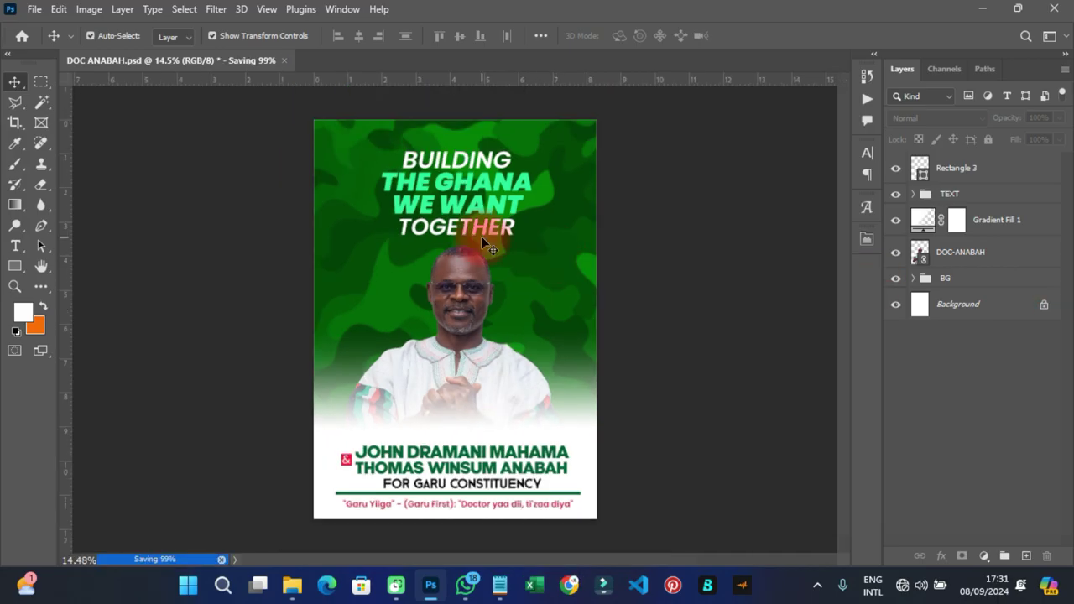
{"action": "scroll", "coordinate": [481, 235], "scroll_direction": "up", "scroll_amount": 1}
{"action": "left_click", "coordinate": [495, 168]}
Give THE GHANA WE WANT text a dark green from the Character panel colour picker
{"action": "left_click", "coordinate": [868, 152]}
{"action": "left_click", "coordinate": [810, 280]}
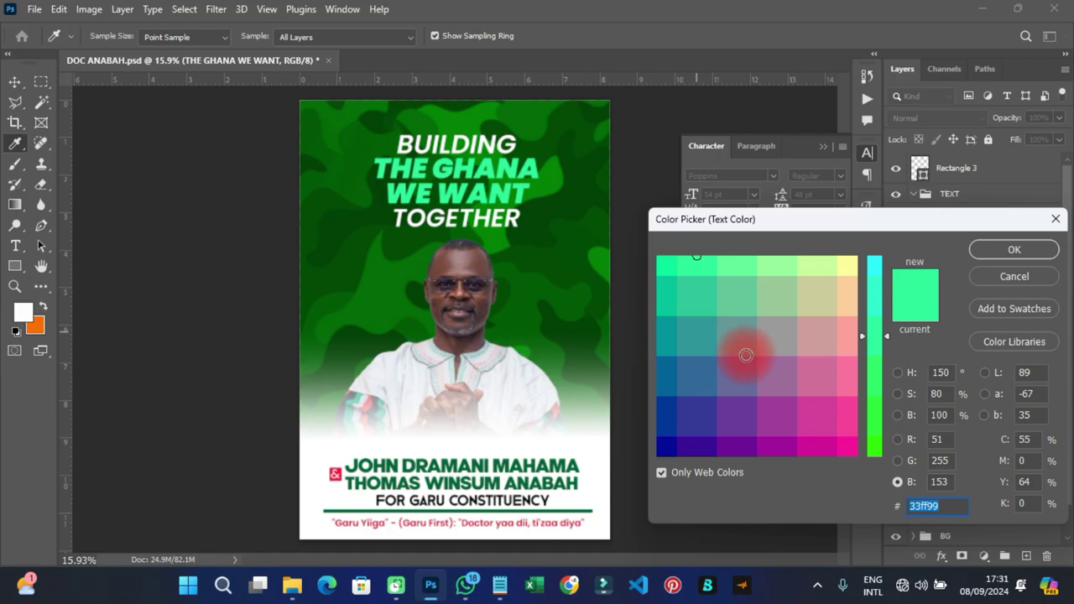
{"action": "left_click", "coordinate": [871, 379]}
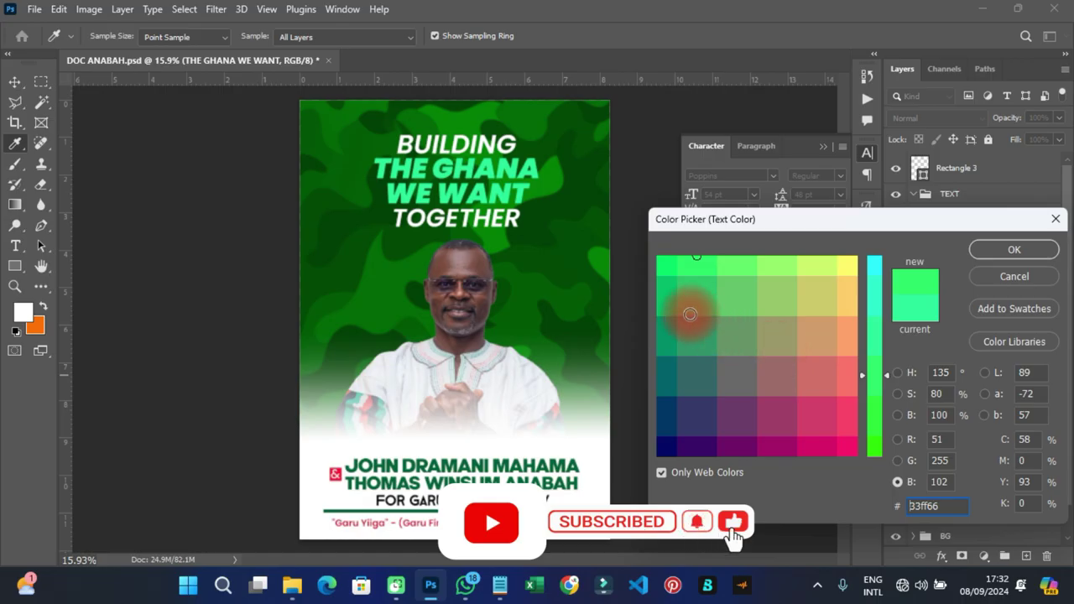
{"action": "left_click", "coordinate": [693, 303]}
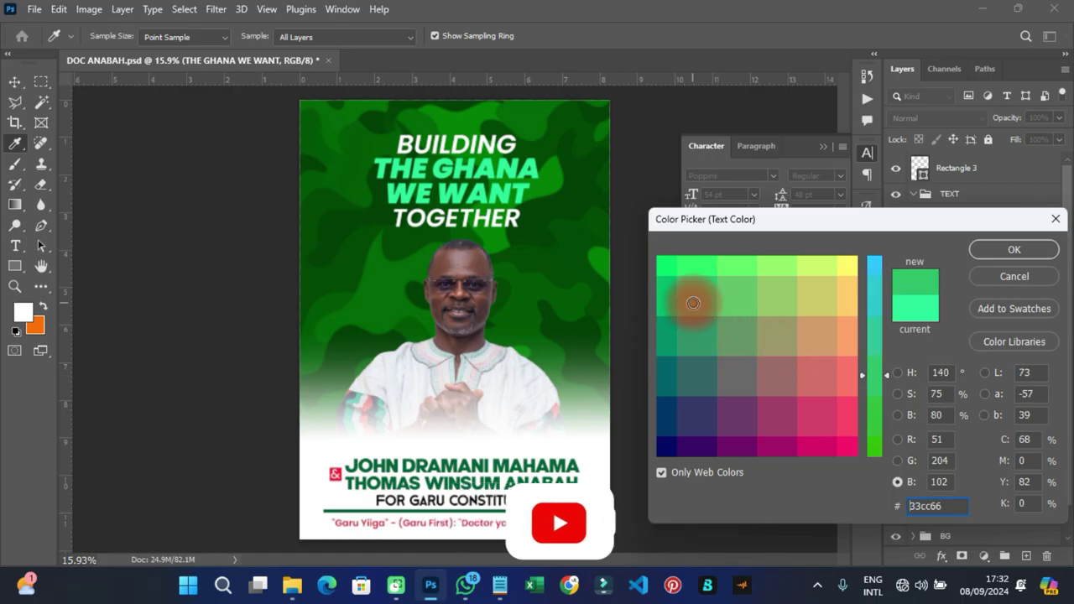
{"action": "left_click", "coordinate": [662, 300]}
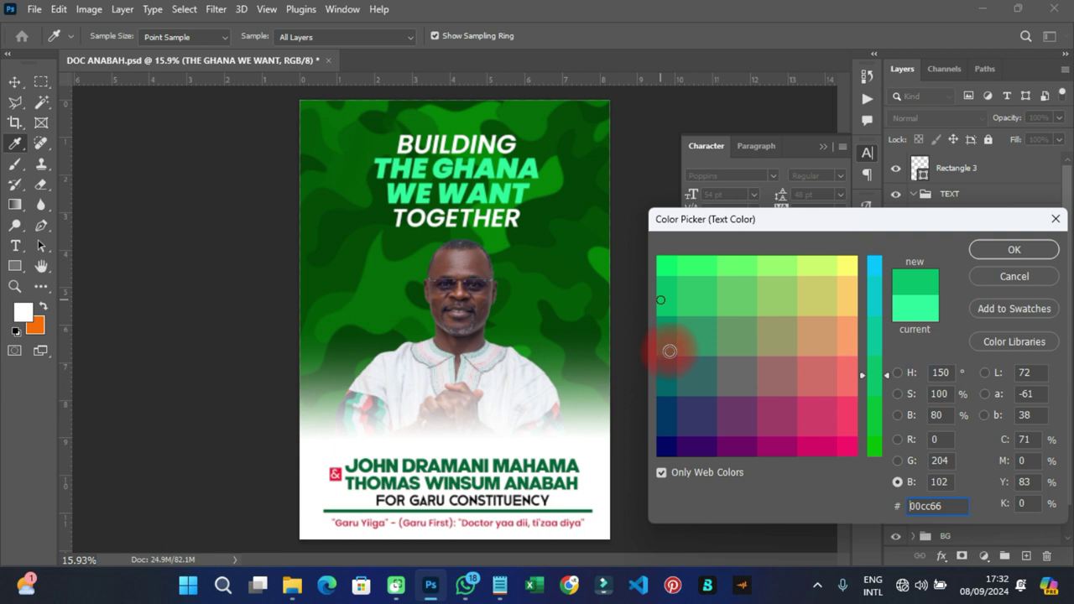
{"action": "left_click", "coordinate": [663, 336]}
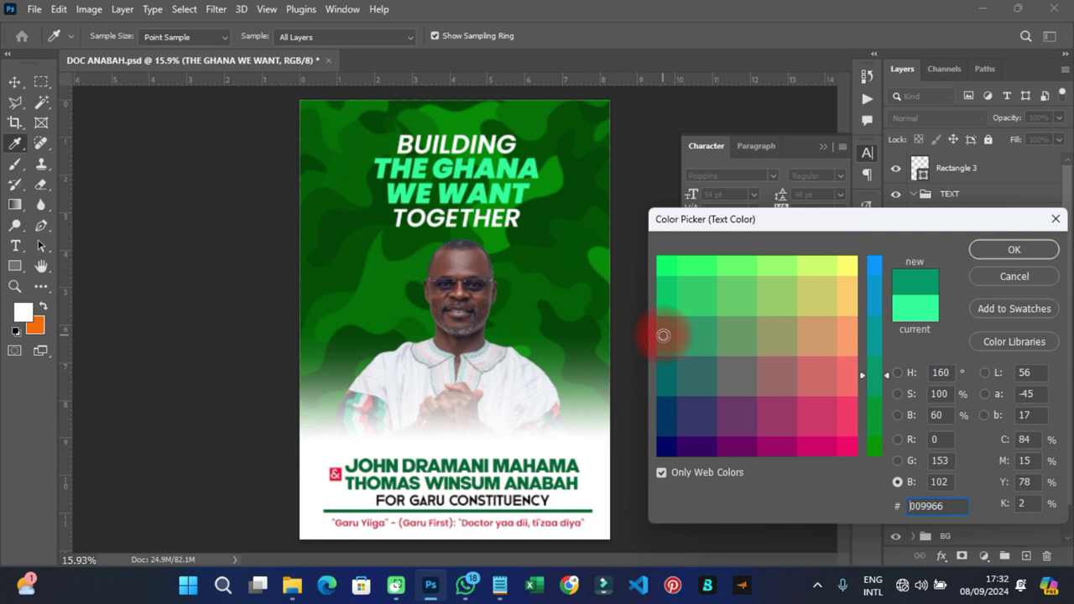
{"action": "left_click", "coordinate": [975, 250]}
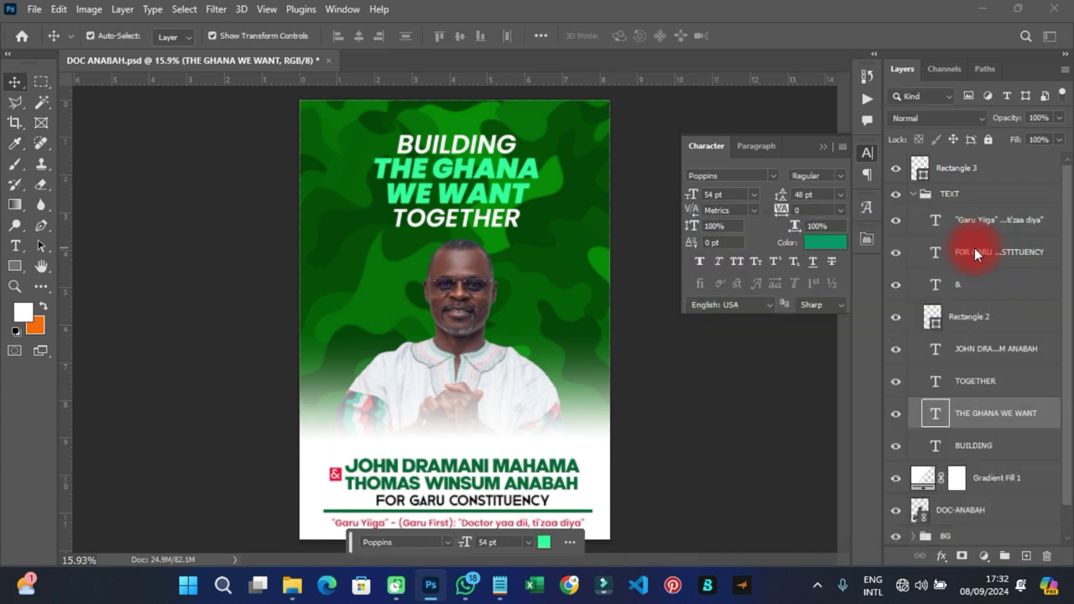
Try a lighter, muted green on the headline instead
{"action": "left_click", "coordinate": [820, 245]}
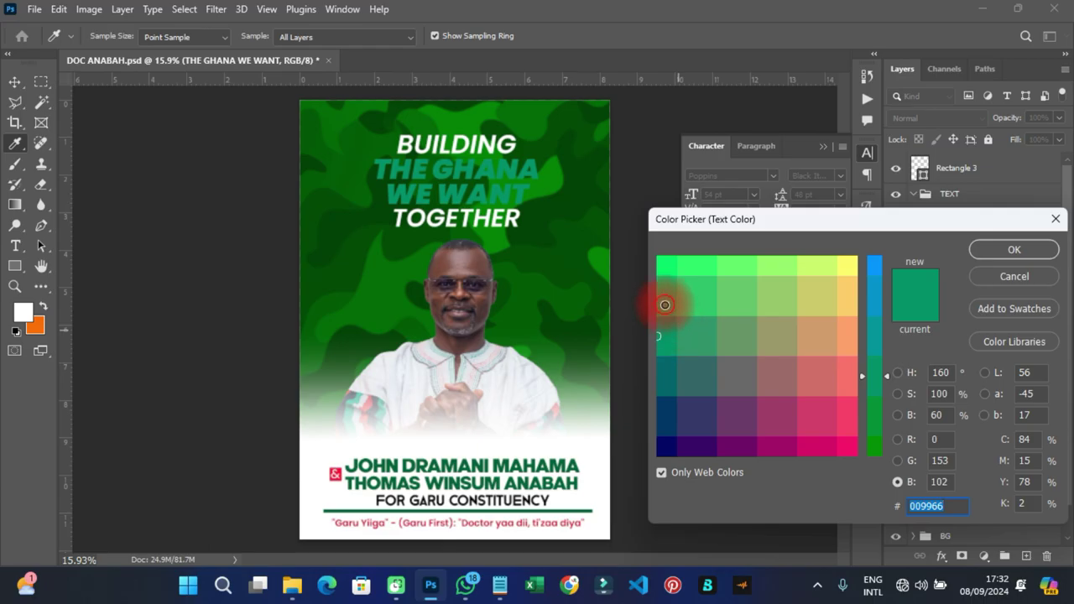
{"action": "left_click", "coordinate": [664, 305]}
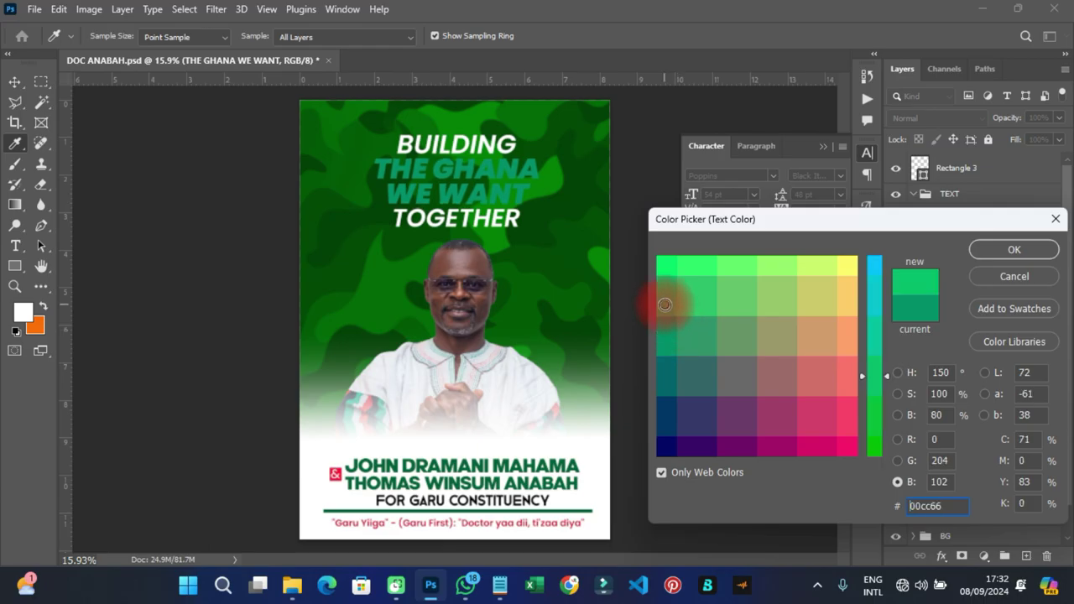
{"action": "left_click", "coordinate": [703, 334]}
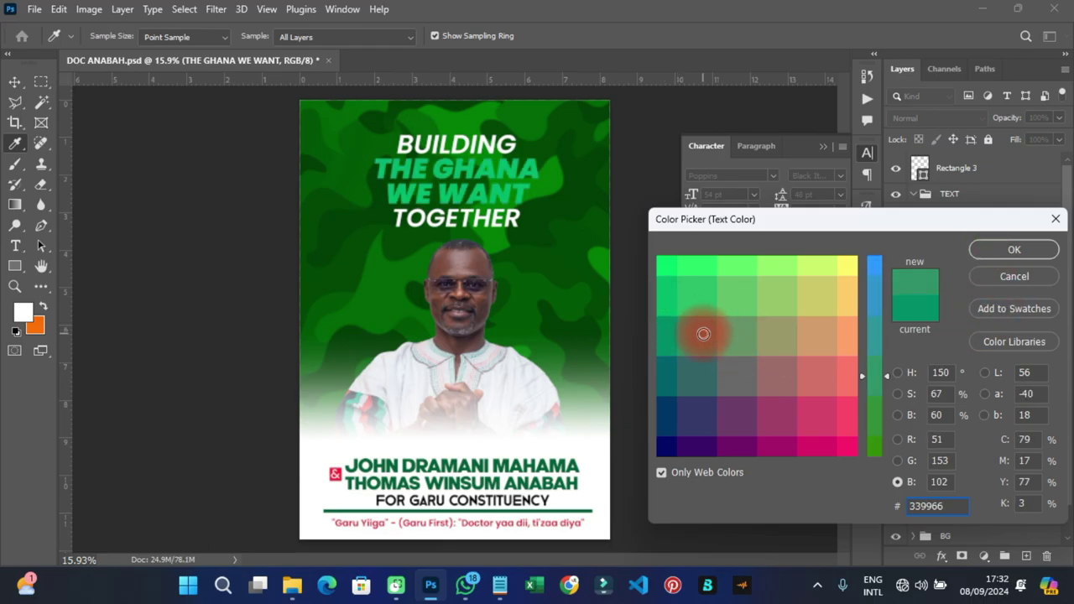
{"action": "left_click", "coordinate": [1001, 249]}
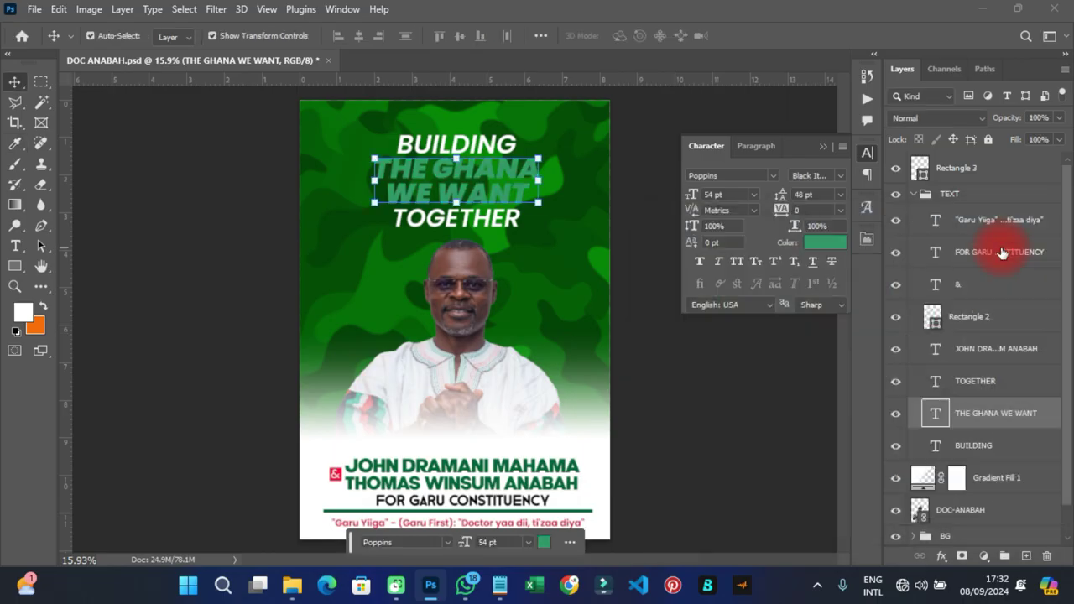
Settle on the brighter green 00cc66 for the headline and close the Character panel
{"action": "left_click", "coordinate": [844, 245]}
{"action": "left_click", "coordinate": [688, 307]}
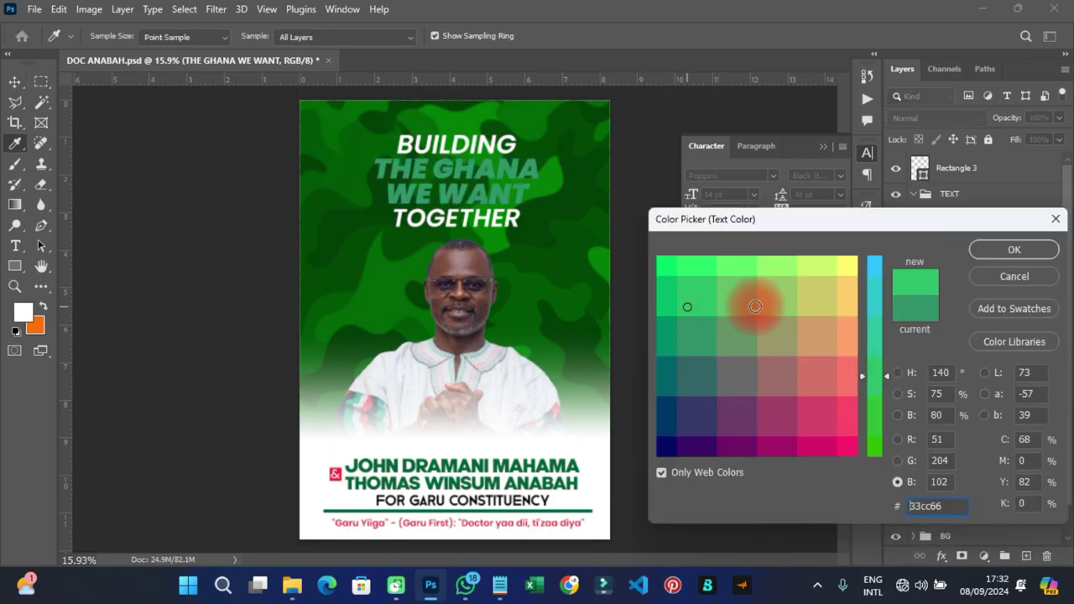
{"action": "left_click", "coordinate": [667, 293]}
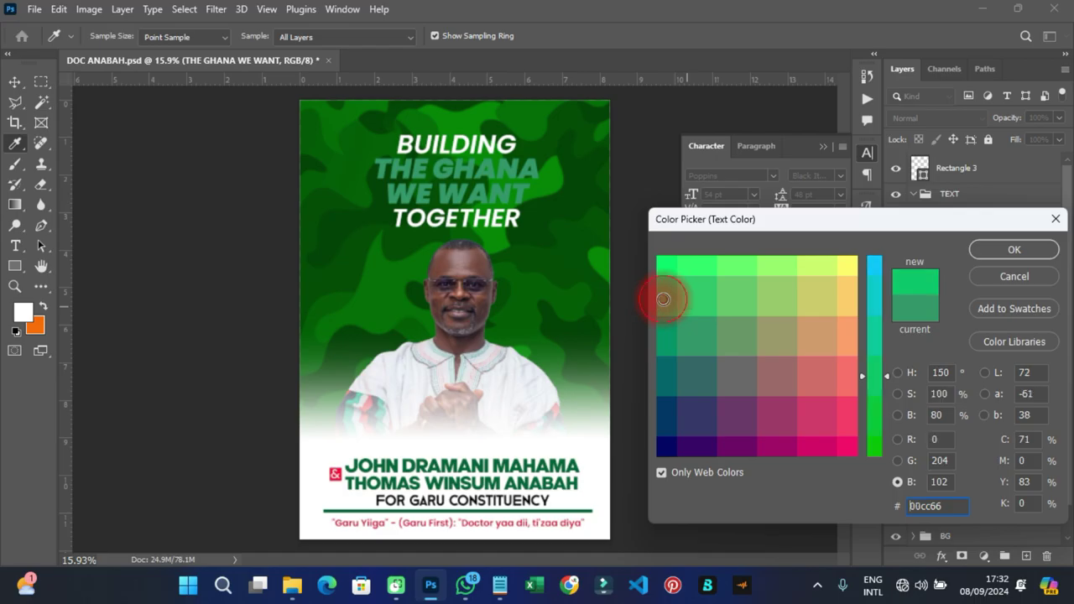
{"action": "left_click", "coordinate": [988, 252]}
{"action": "left_click", "coordinate": [865, 156]}
{"action": "left_click", "coordinate": [738, 306]}
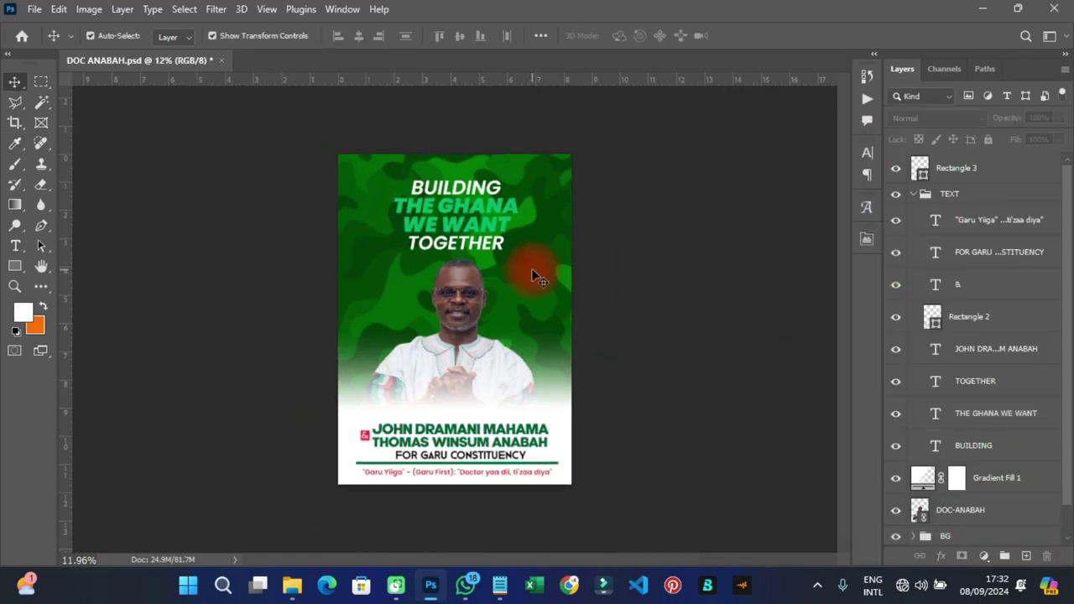
Set the comflauge layer in the BG group to Multiply blending at 39% opacity
{"action": "scroll", "coordinate": [957, 368], "scroll_direction": "down", "scroll_amount": 1}
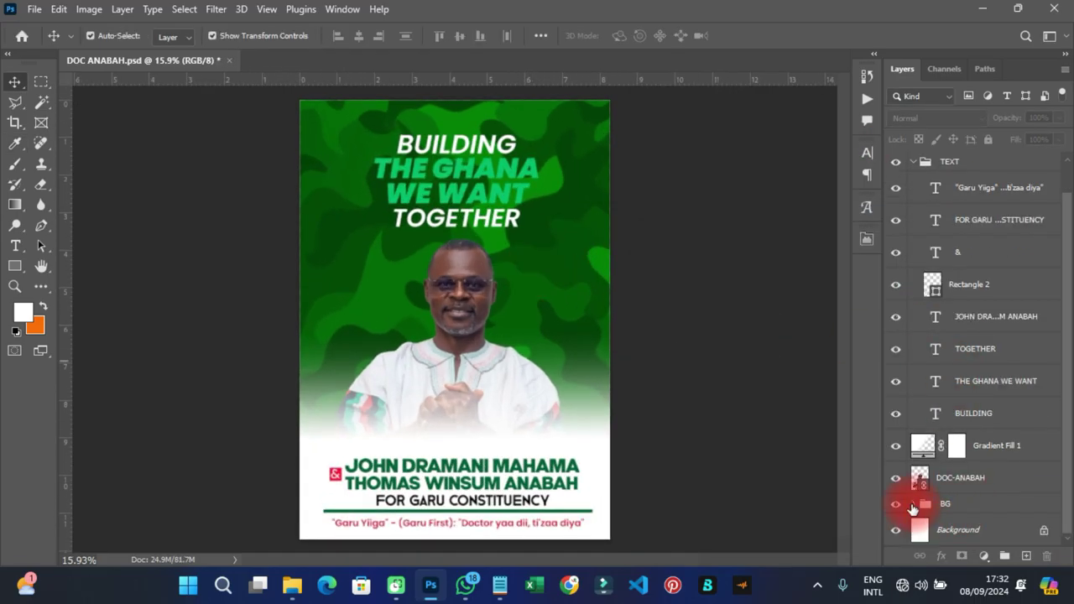
{"action": "left_click", "coordinate": [914, 505]}
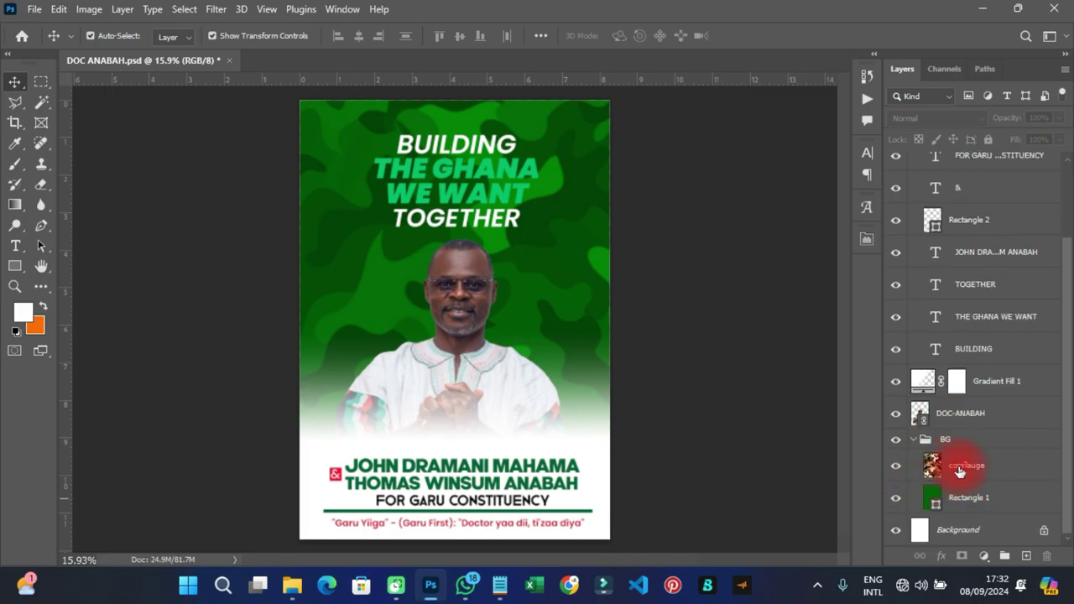
{"action": "left_click", "coordinate": [960, 469]}
{"action": "left_click", "coordinate": [911, 119]}
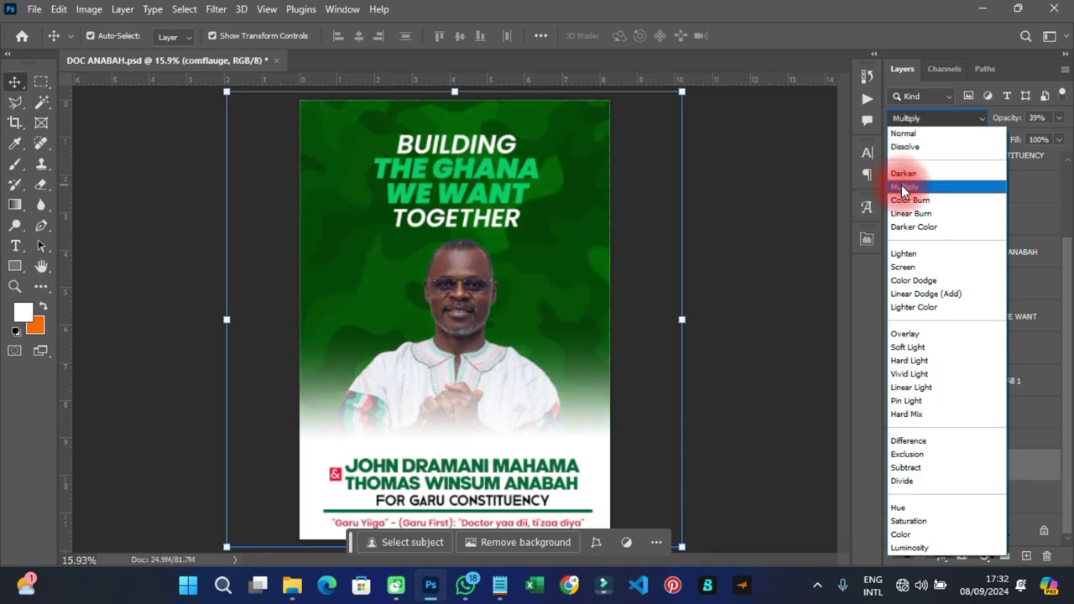
{"action": "left_click", "coordinate": [902, 188]}
{"action": "left_click", "coordinate": [751, 237]}
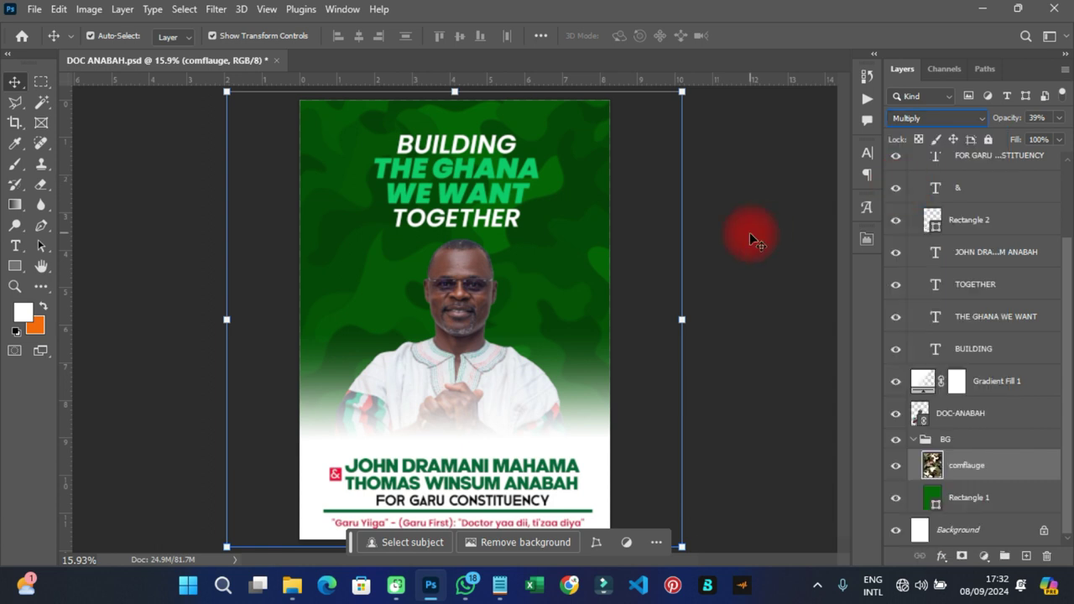
Save the poster via File > Save
{"action": "scroll", "coordinate": [454, 283], "scroll_direction": "up", "scroll_amount": 1}
{"action": "scroll", "coordinate": [455, 282], "scroll_direction": "down", "scroll_amount": 1}
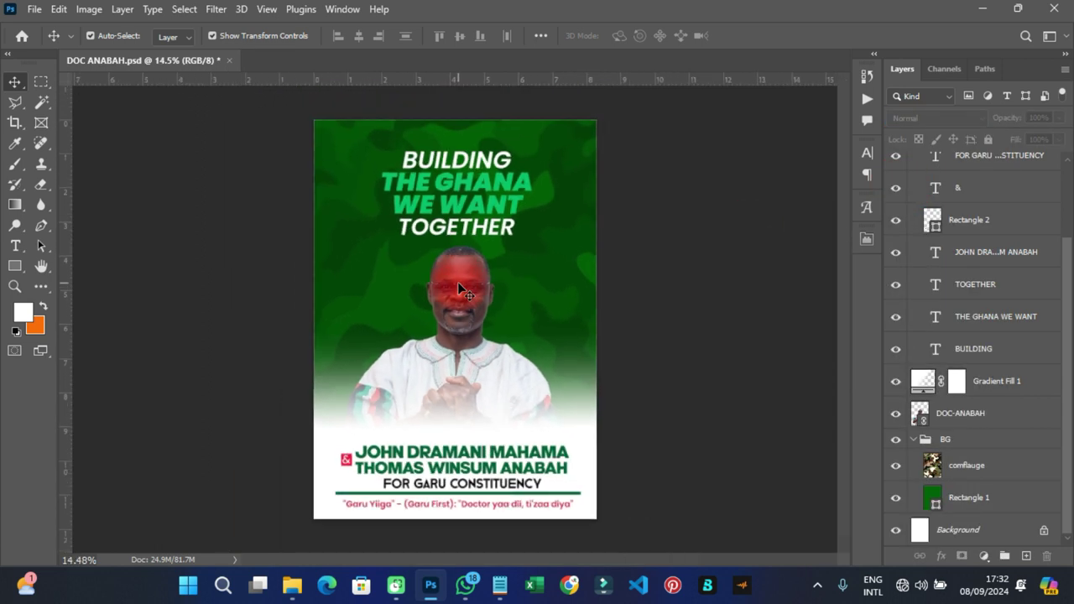
{"action": "scroll", "coordinate": [457, 283], "scroll_direction": "up", "scroll_amount": 1}
{"action": "scroll", "coordinate": [457, 282], "scroll_direction": "down", "scroll_amount": 1}
{"action": "left_click", "coordinate": [35, 10]}
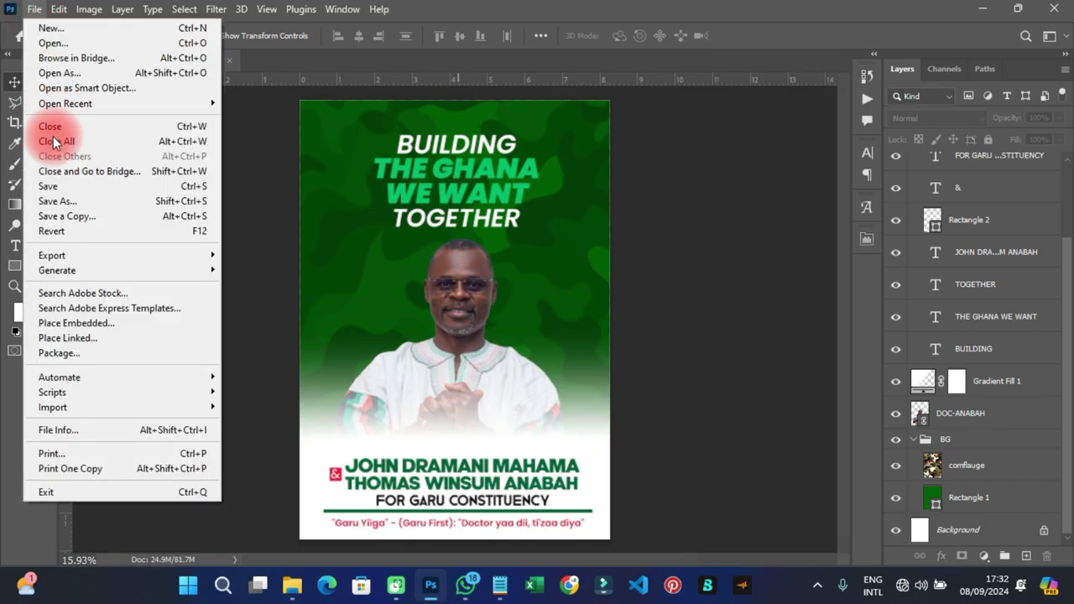
{"action": "left_click", "coordinate": [57, 183]}
{"action": "scroll", "coordinate": [425, 309], "scroll_direction": "up", "scroll_amount": 1}
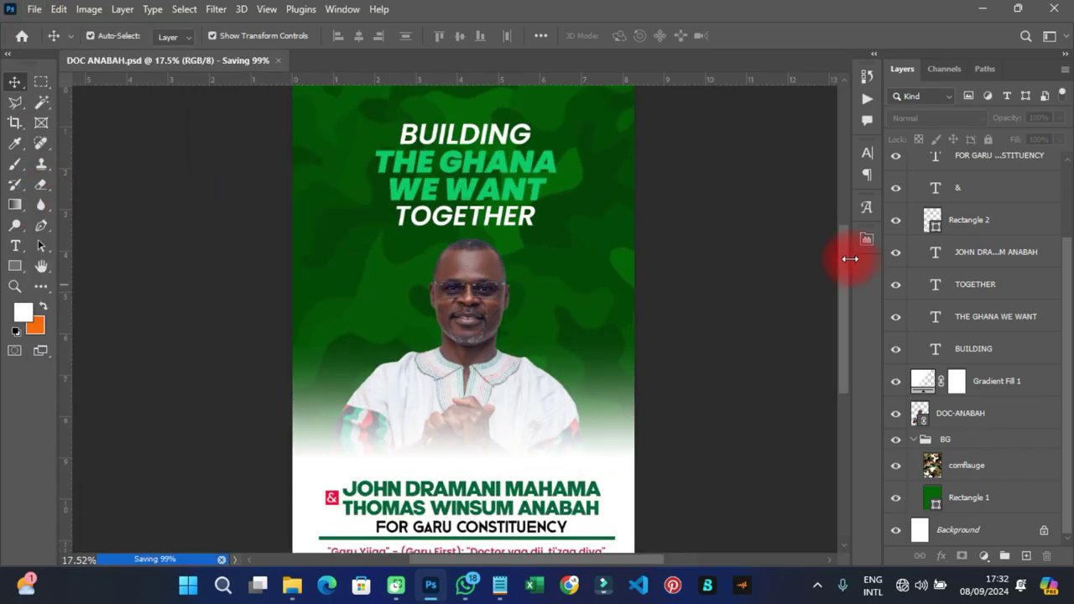
{"action": "scroll", "coordinate": [845, 288], "scroll_direction": "down", "scroll_amount": 3}
{"action": "scroll", "coordinate": [484, 348], "scroll_direction": "up", "scroll_amount": 4}
Draw a rectangle bar below the candidate's hands and fill it with ff0000 red
{"action": "left_click", "coordinate": [14, 267]}
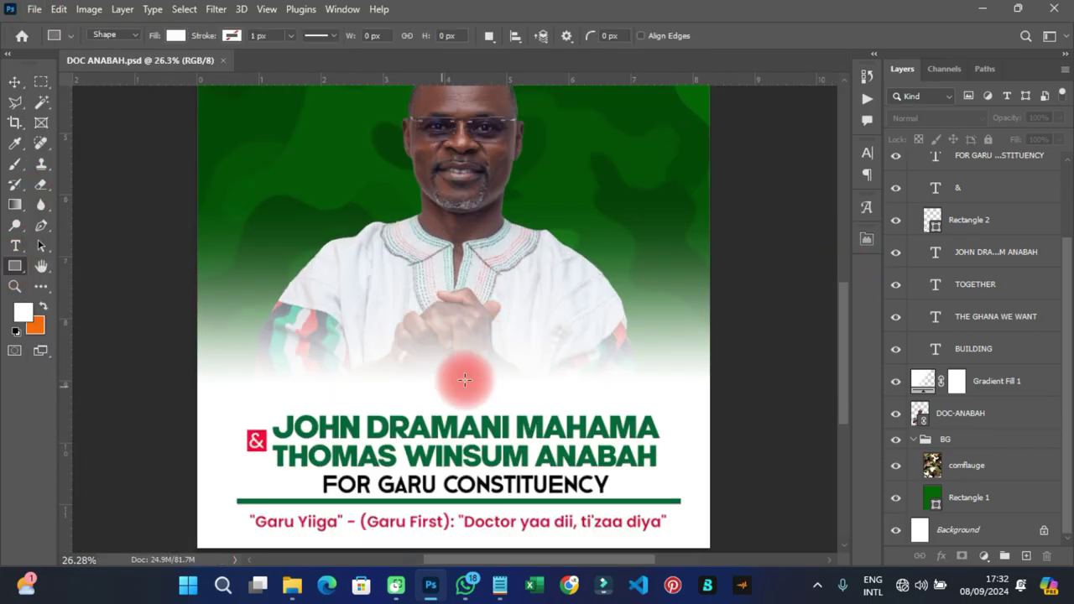
{"action": "left_click_drag", "start_coordinate": [373, 354], "coordinate": [536, 385]}
{"action": "left_click_drag", "start_coordinate": [536, 385], "coordinate": [537, 385]}
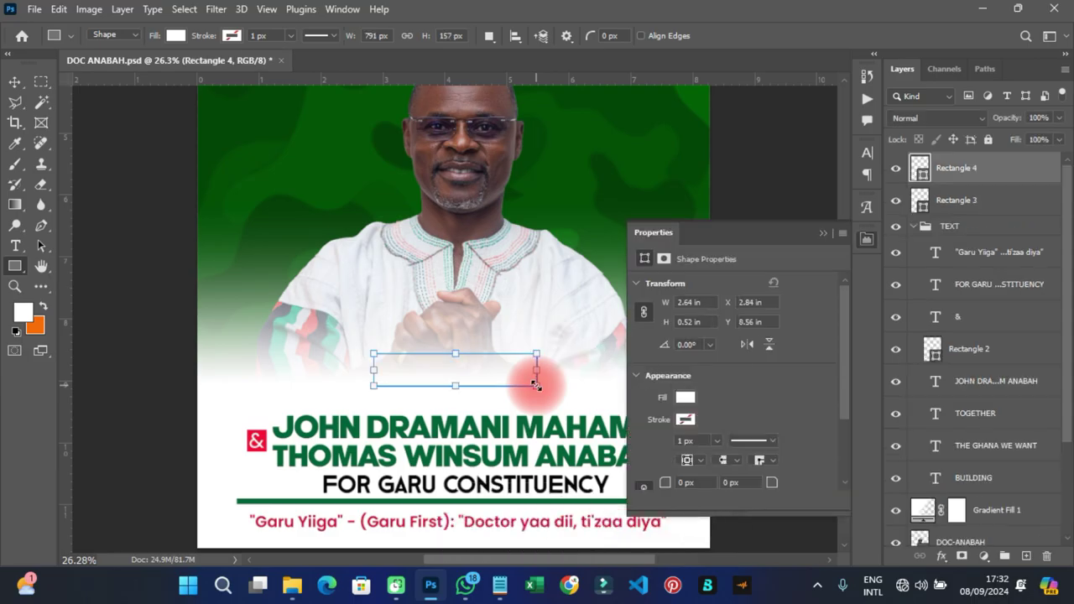
{"action": "double_click", "coordinate": [925, 176]}
{"action": "left_click", "coordinate": [853, 451]}
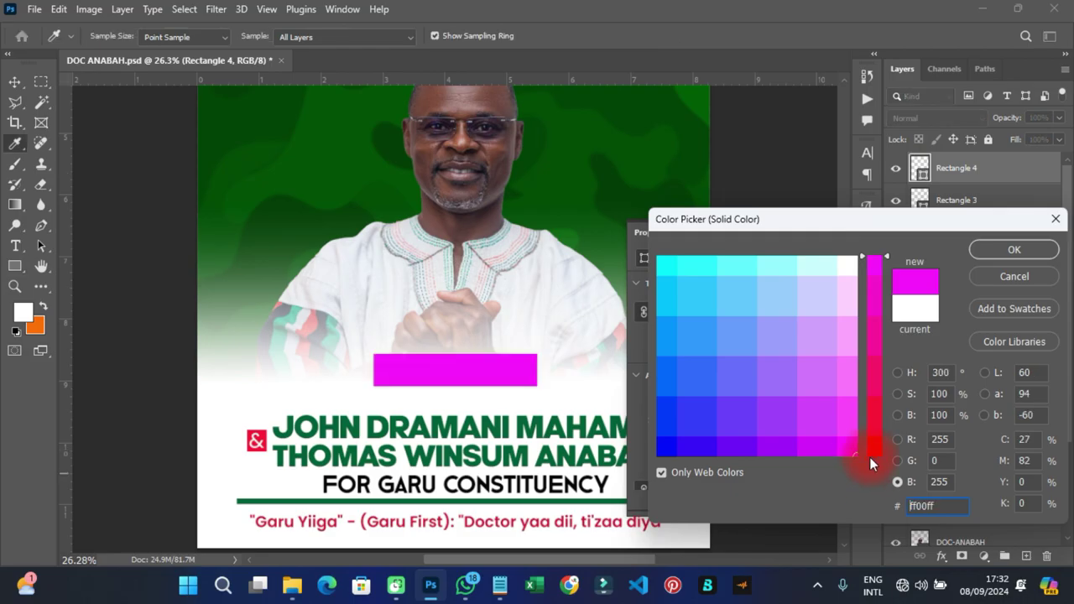
{"action": "left_click_drag", "start_coordinate": [874, 447], "coordinate": [876, 479]}
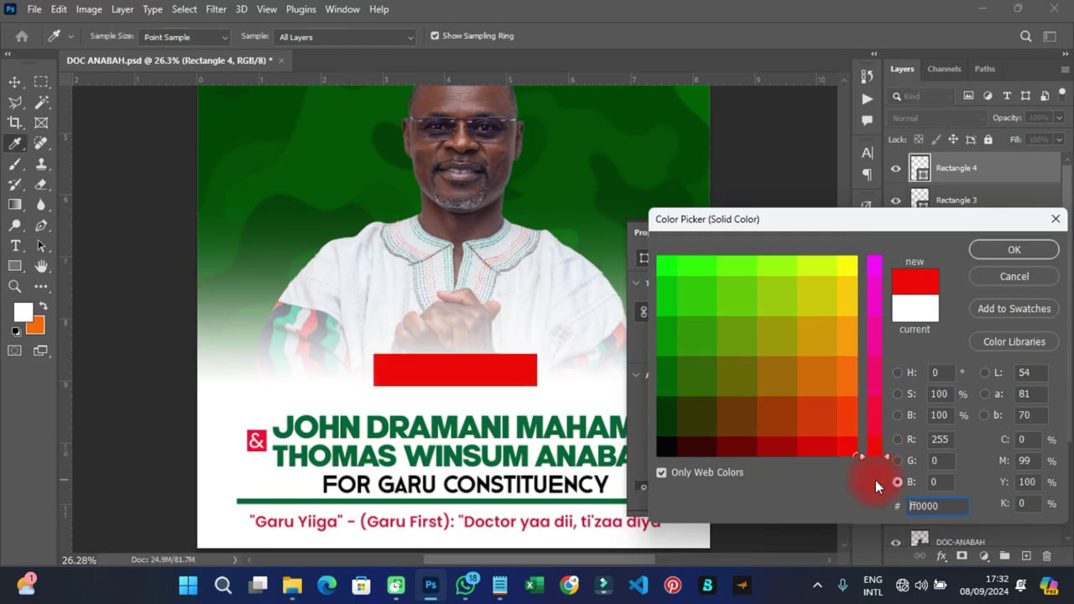
{"action": "left_click", "coordinate": [987, 249]}
Set the bar's top corner radii to 78.5 px and its bottom corners to 0 px
{"action": "left_click_drag", "start_coordinate": [844, 321], "coordinate": [842, 373]}
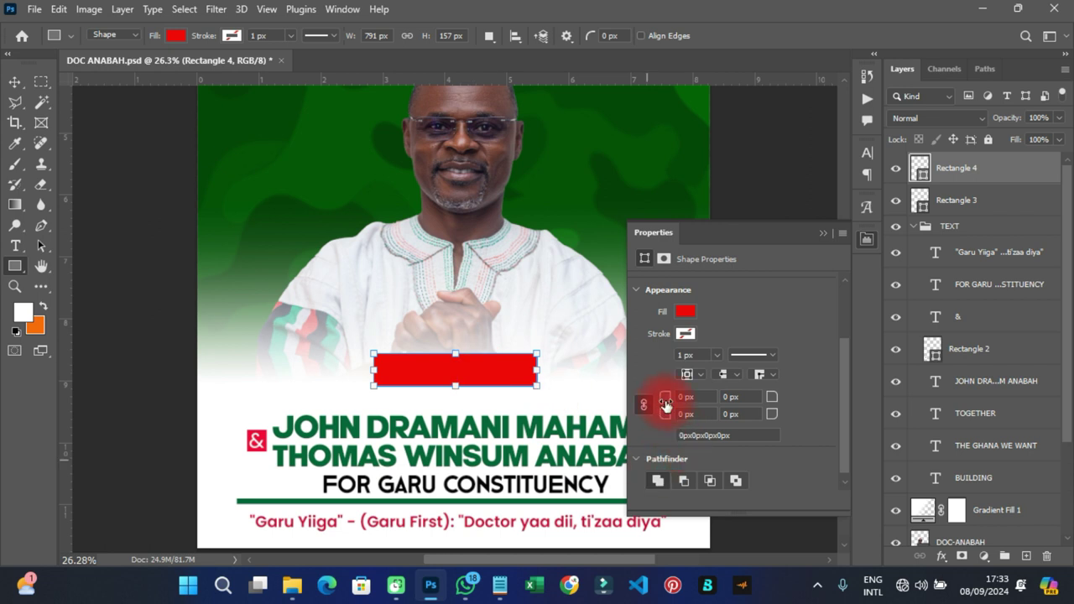
{"action": "left_click_drag", "start_coordinate": [665, 403], "coordinate": [854, 400]}
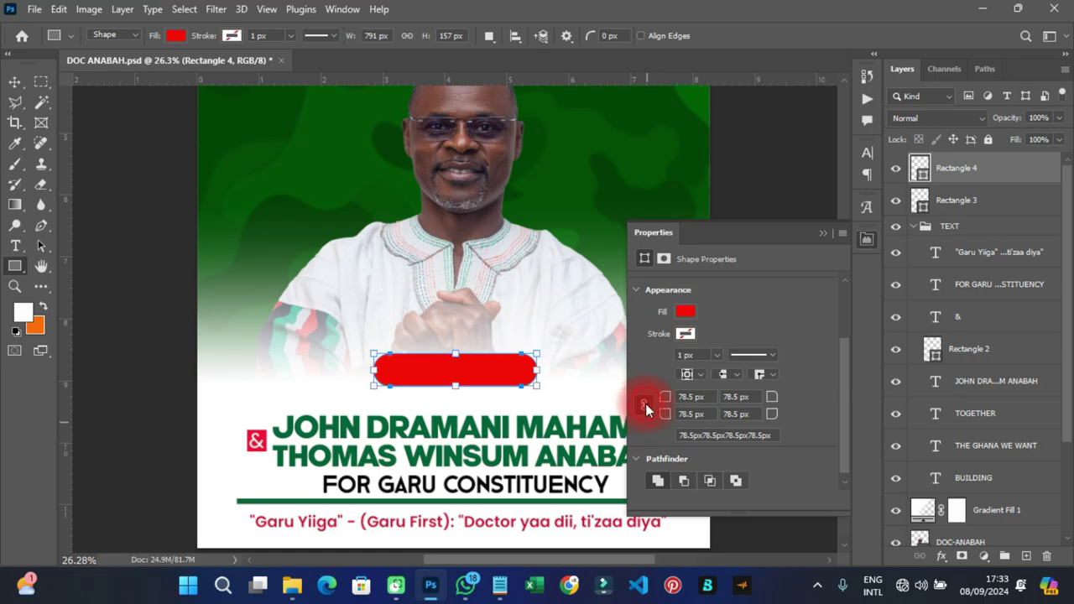
{"action": "left_click", "coordinate": [691, 414]}
{"action": "type", "text": "0"}
{"action": "key", "text": "Return"}
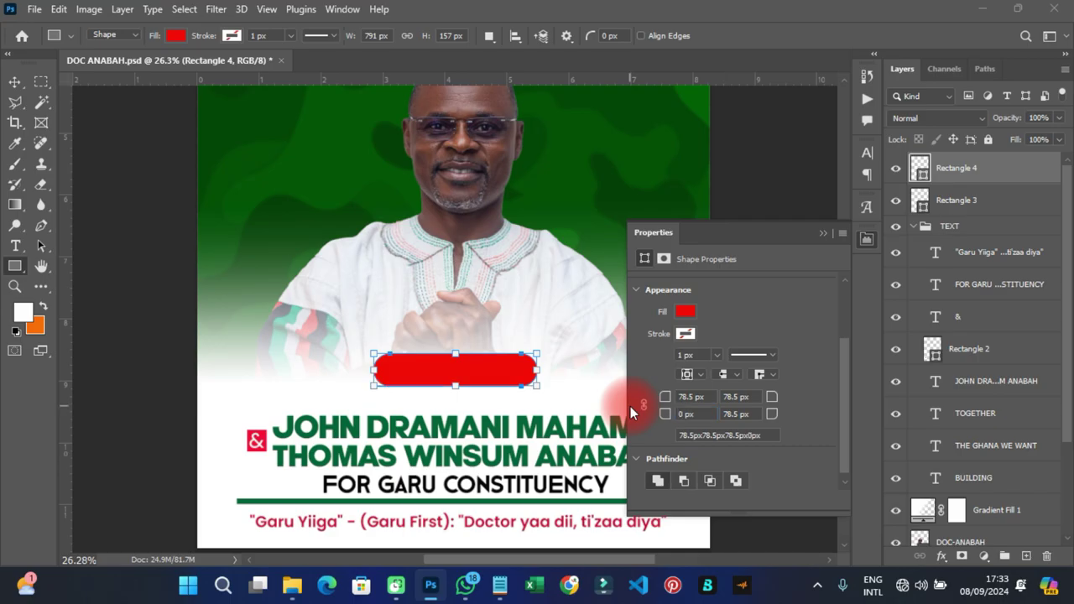
{"action": "double_click", "coordinate": [742, 414]}
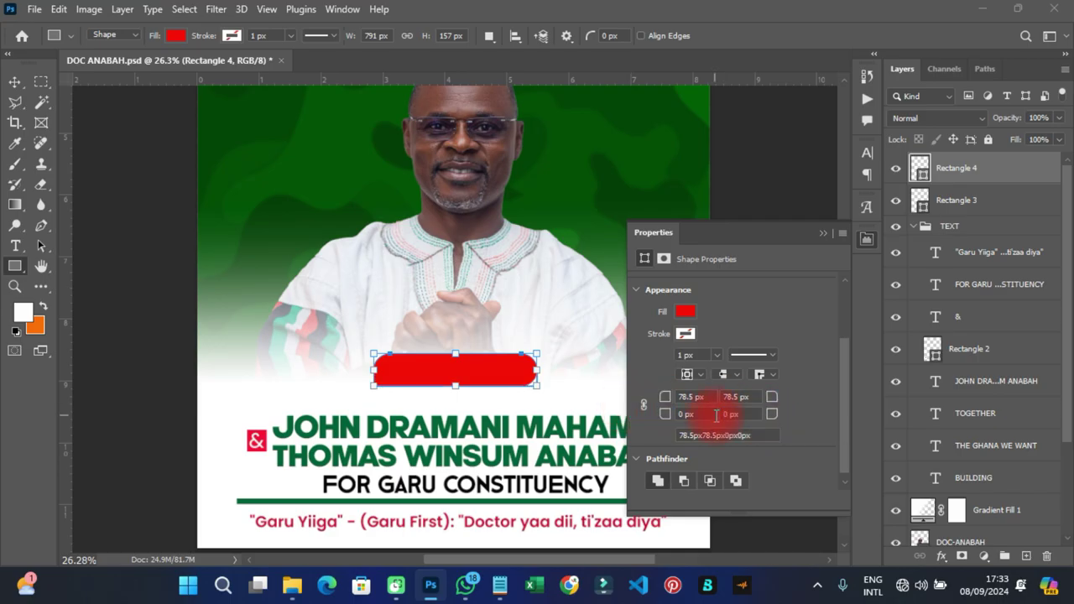
Nudge the red bar down, then type VOTE and move it onto the bar
{"action": "left_click", "coordinate": [14, 82]}
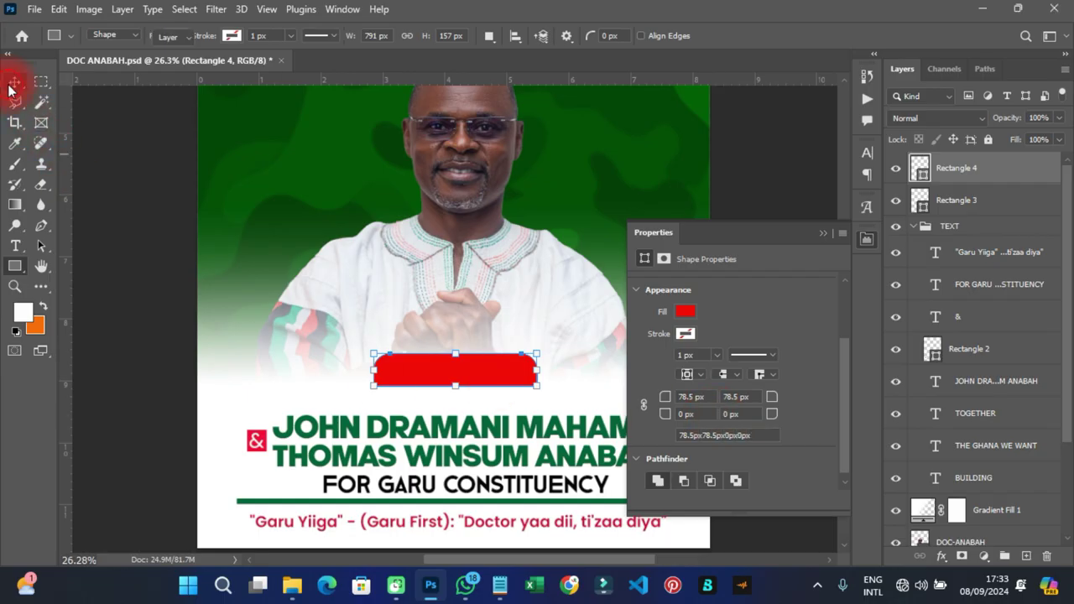
{"action": "left_click", "coordinate": [107, 293]}
{"action": "left_click_drag", "start_coordinate": [472, 388], "coordinate": [467, 396]}
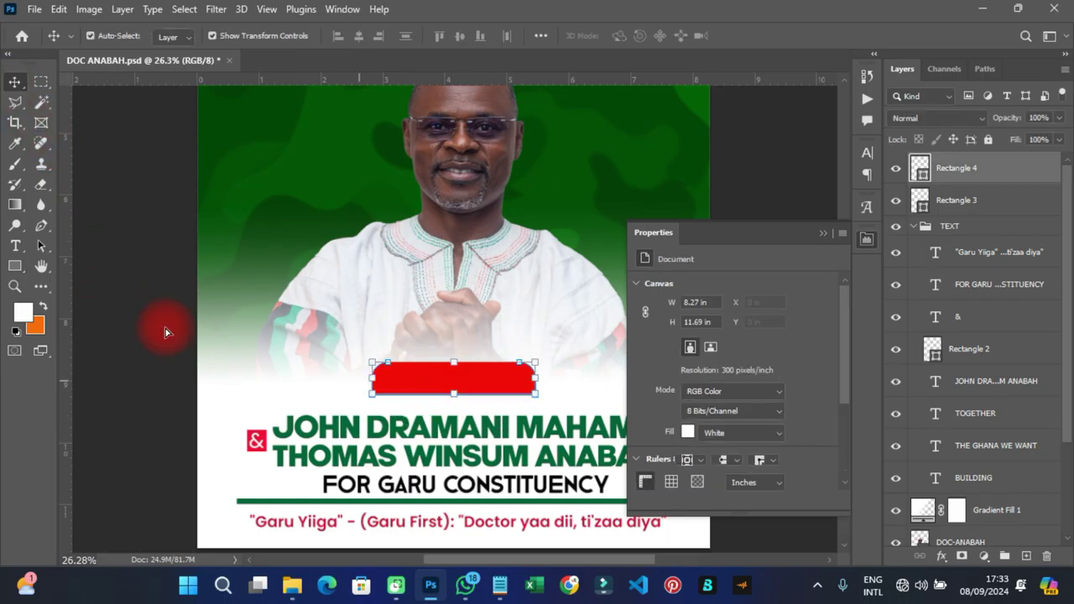
{"action": "left_click", "coordinate": [15, 246]}
{"action": "left_click", "coordinate": [443, 336]}
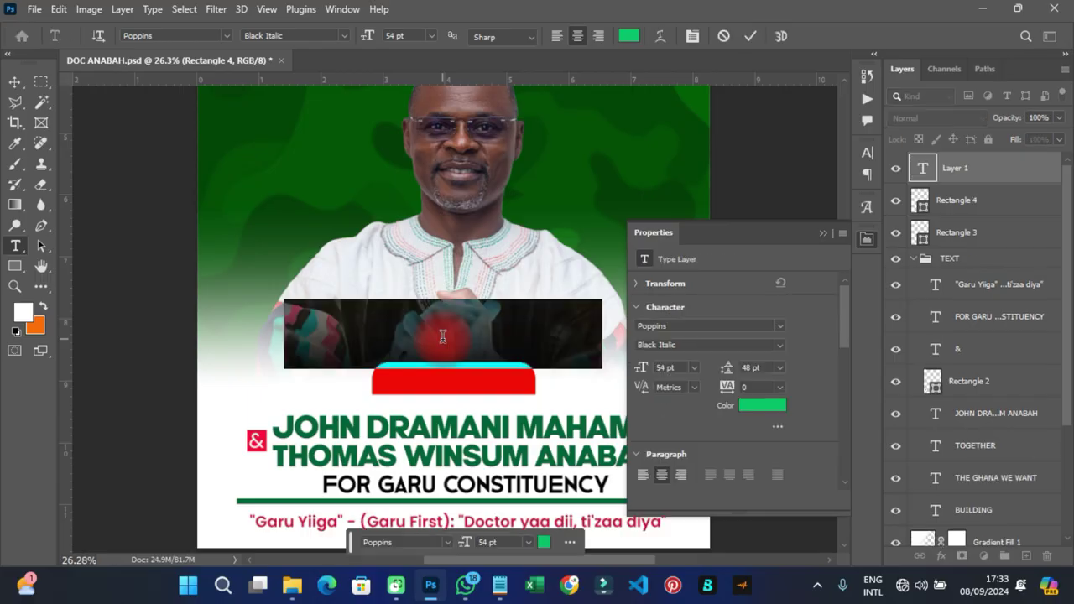
{"action": "type", "text": "VOTE"}
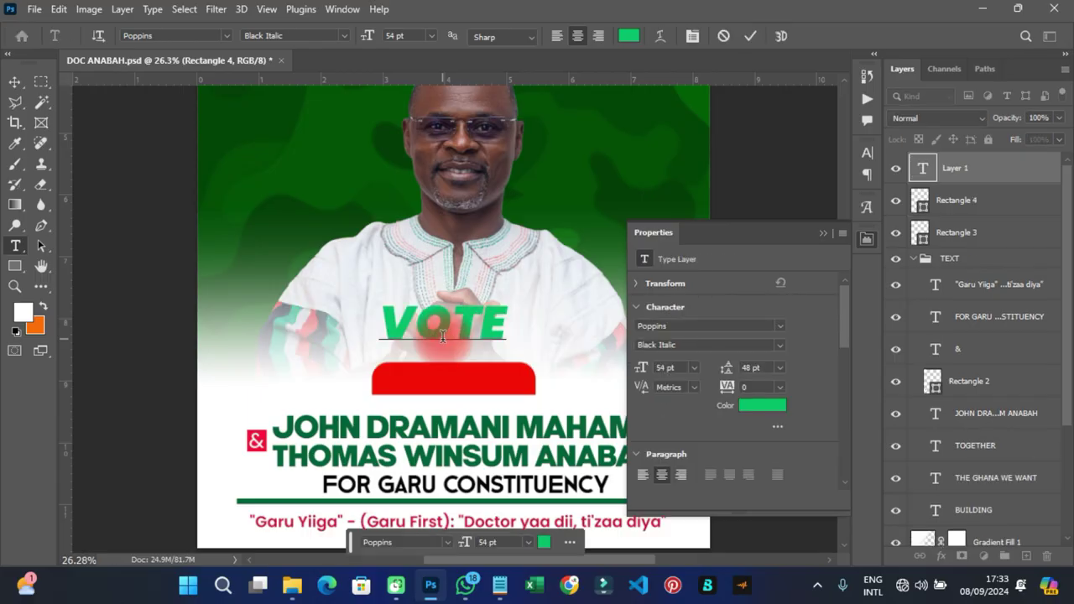
{"action": "left_click", "coordinate": [15, 82]}
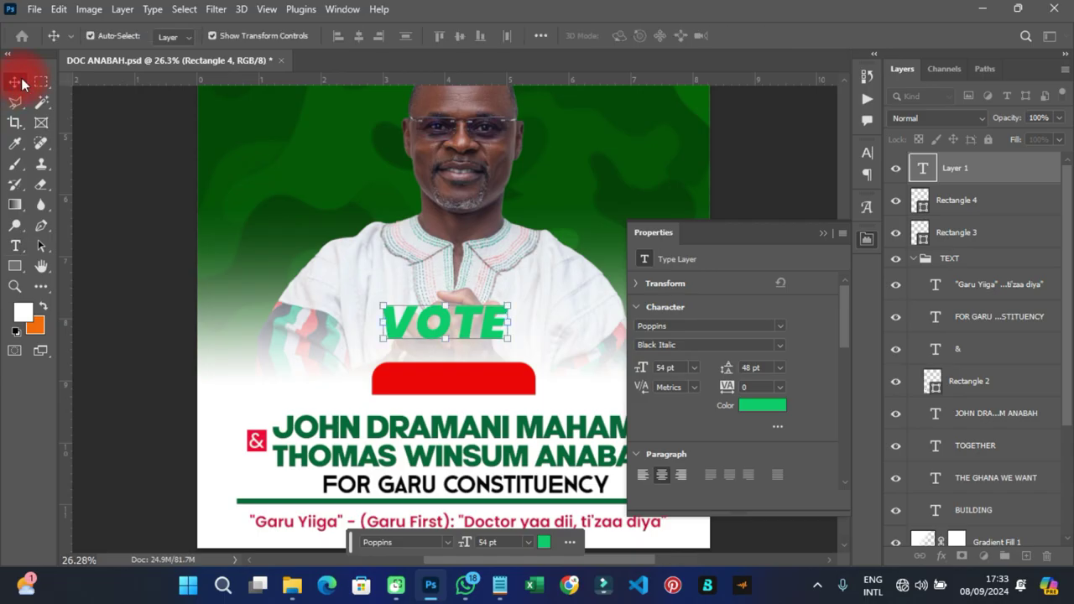
{"action": "left_click_drag", "start_coordinate": [463, 337], "coordinate": [474, 391]}
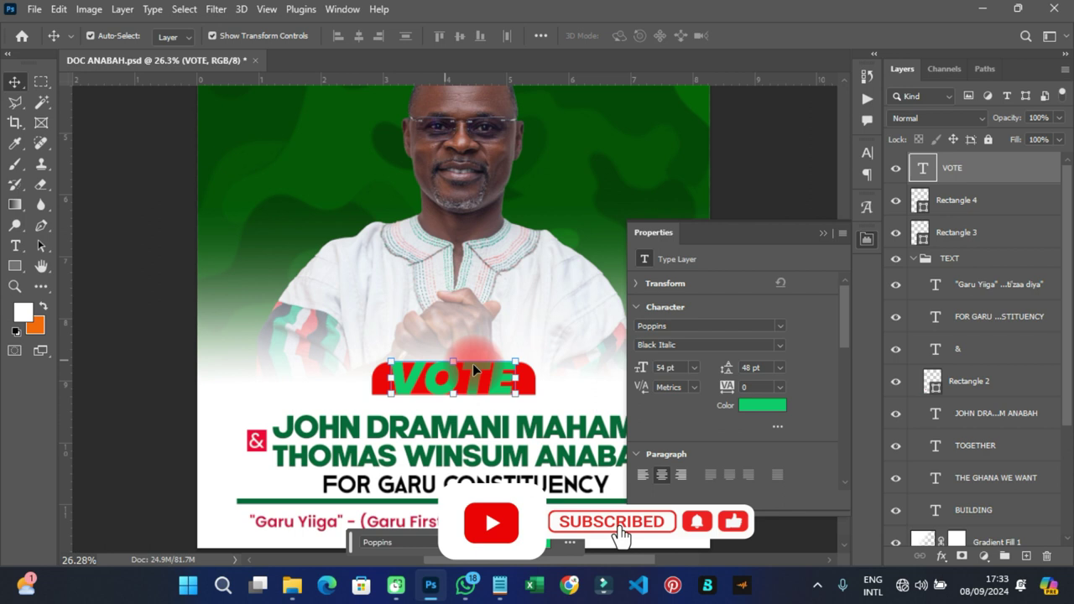
Make the VOTE text white at 40 pt and centre it on the red bar
{"action": "left_click", "coordinate": [693, 367]}
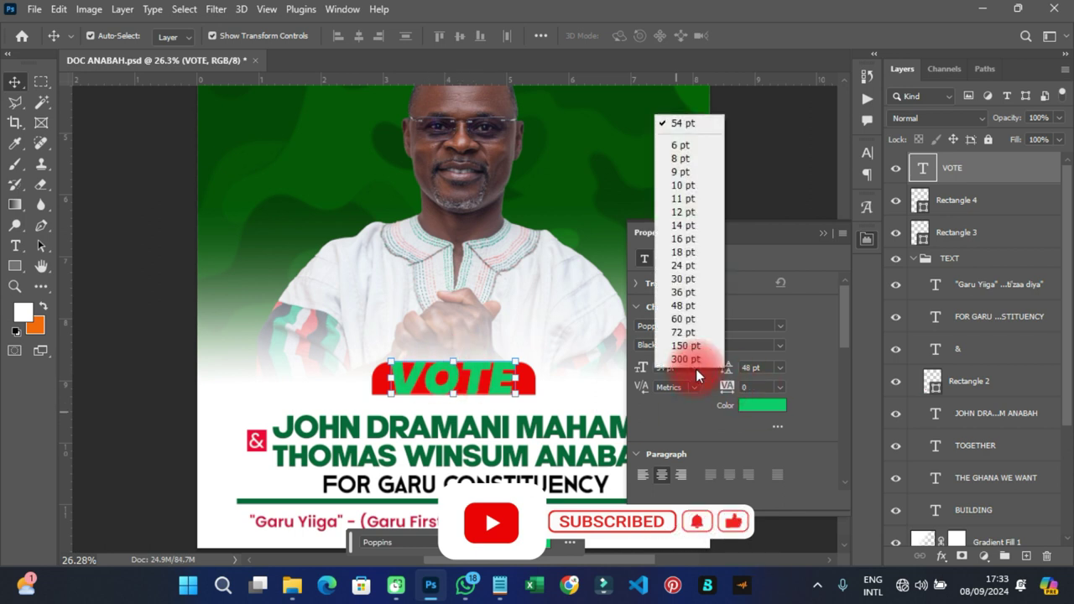
{"action": "left_click", "coordinate": [682, 303]}
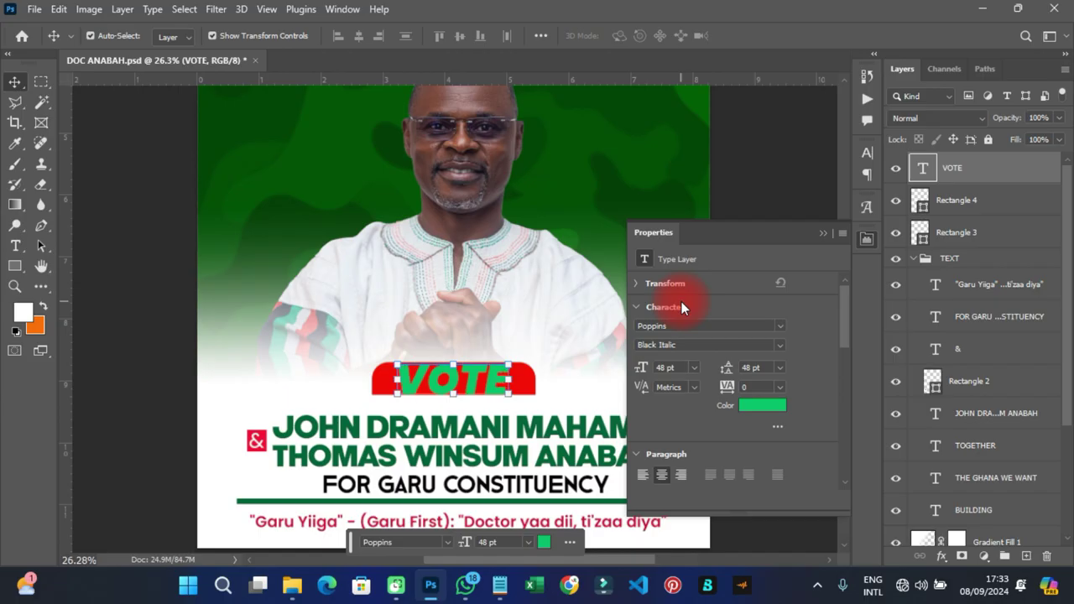
{"action": "left_click", "coordinate": [760, 409]}
{"action": "left_click", "coordinate": [492, 533]}
{"action": "left_click", "coordinate": [987, 250]}
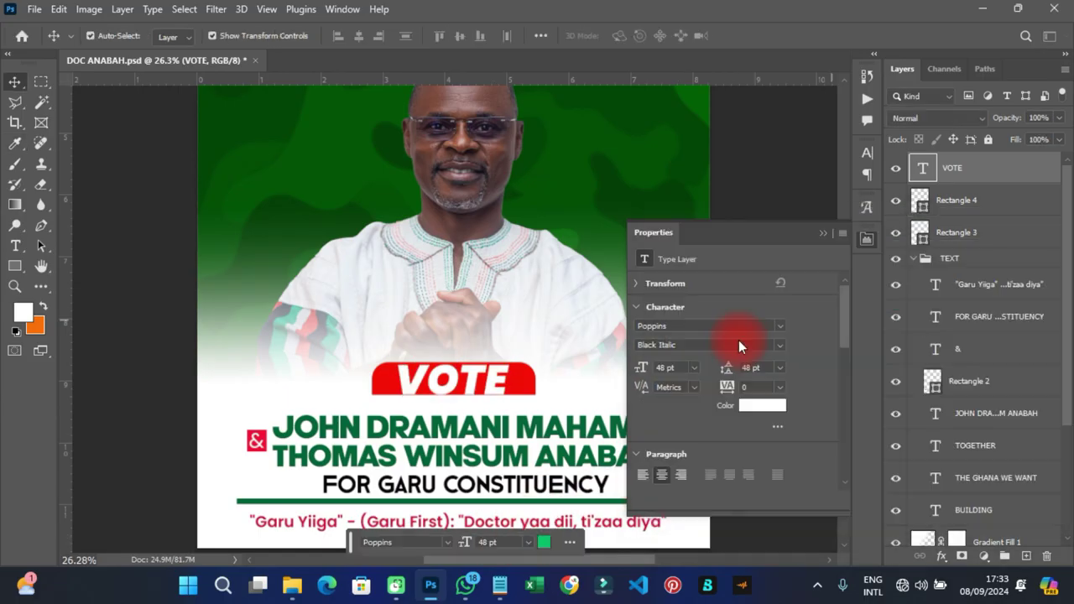
{"action": "left_click", "coordinate": [682, 368]}
{"action": "type", "text": "40"}
{"action": "key", "text": "Return"}
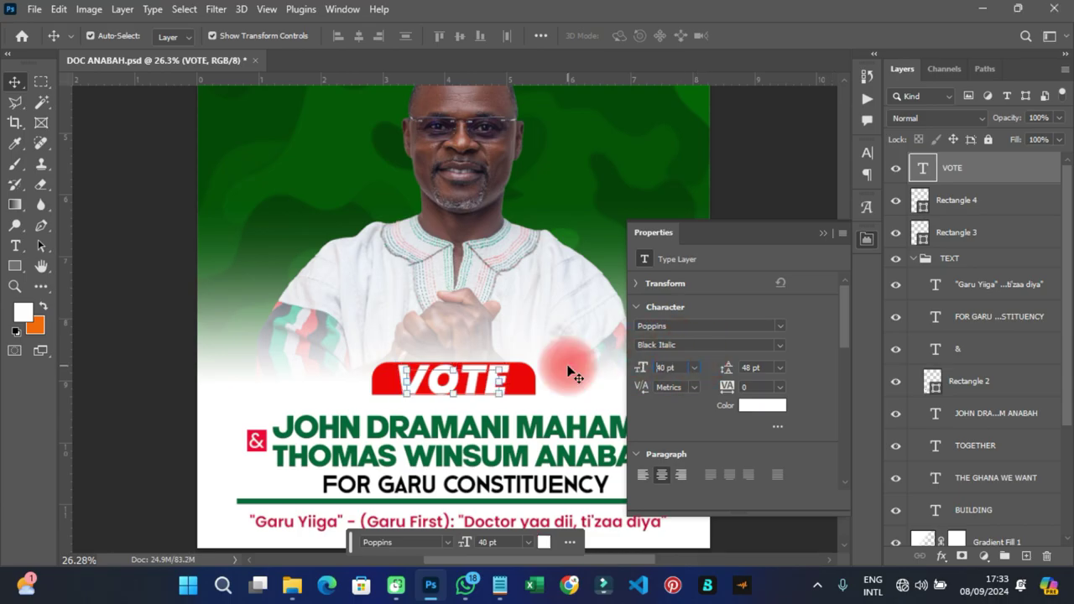
{"action": "left_click_drag", "start_coordinate": [472, 389], "coordinate": [470, 383]}
{"action": "left_click", "coordinate": [866, 239]}
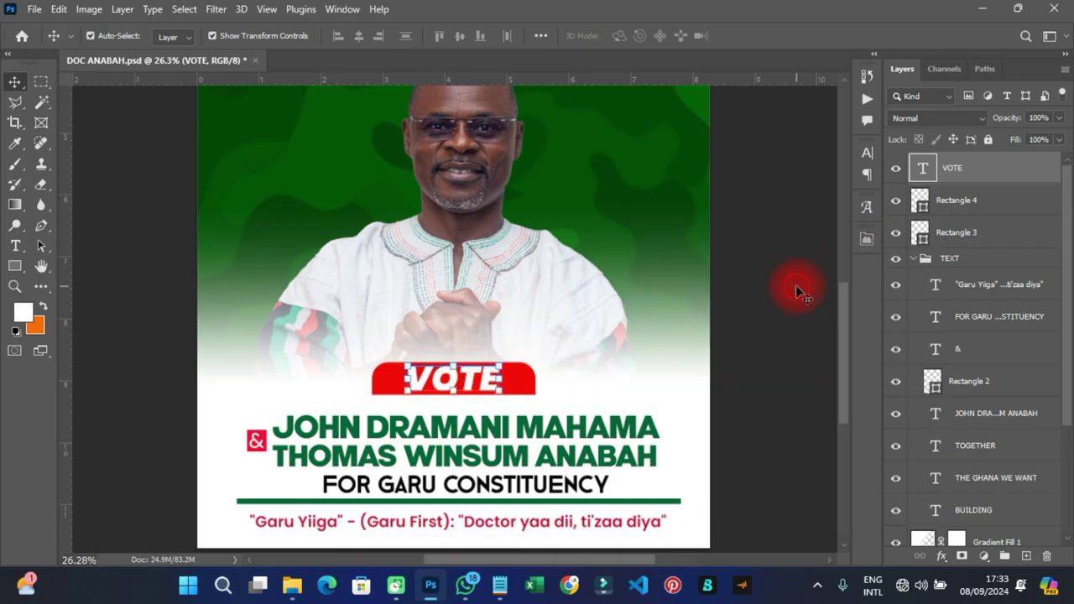
{"action": "left_click", "coordinate": [797, 291]}
Fit the poster in view and collapse the TEXT group in the Layers panel
{"action": "key", "text": "ctrl+0"}
{"action": "left_click", "coordinate": [511, 412]}
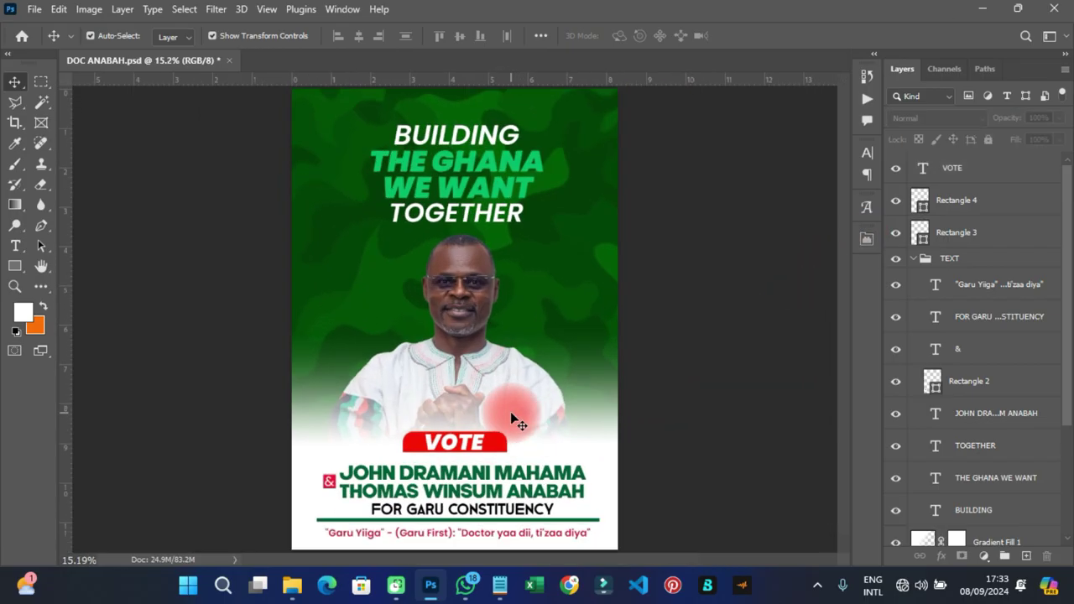
{"action": "scroll", "coordinate": [510, 411], "scroll_direction": "down", "scroll_amount": 1}
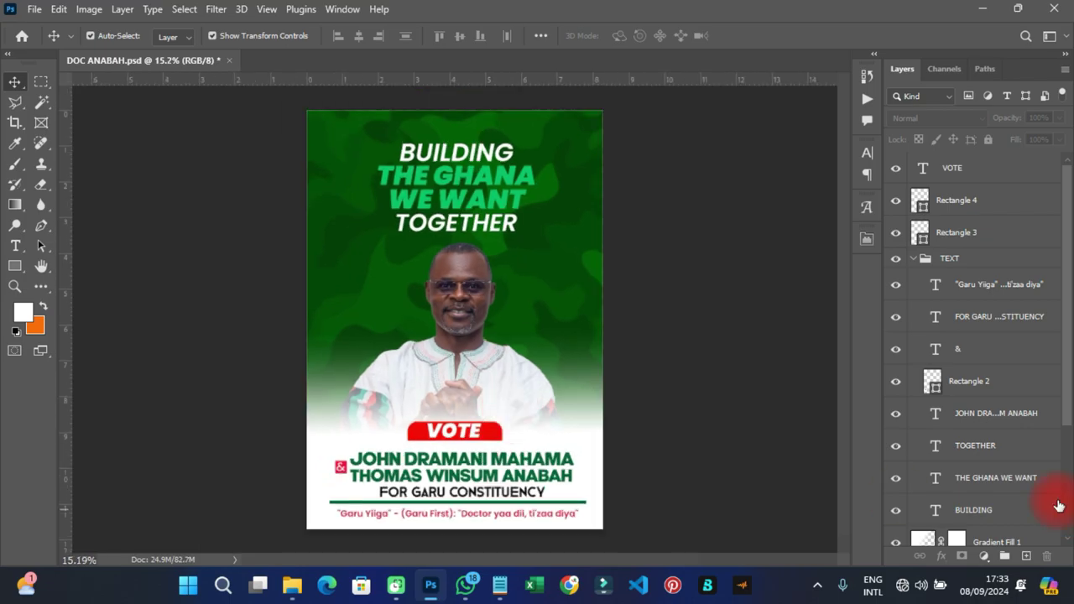
{"action": "left_click", "coordinate": [912, 262]}
{"action": "left_click", "coordinate": [953, 172]}
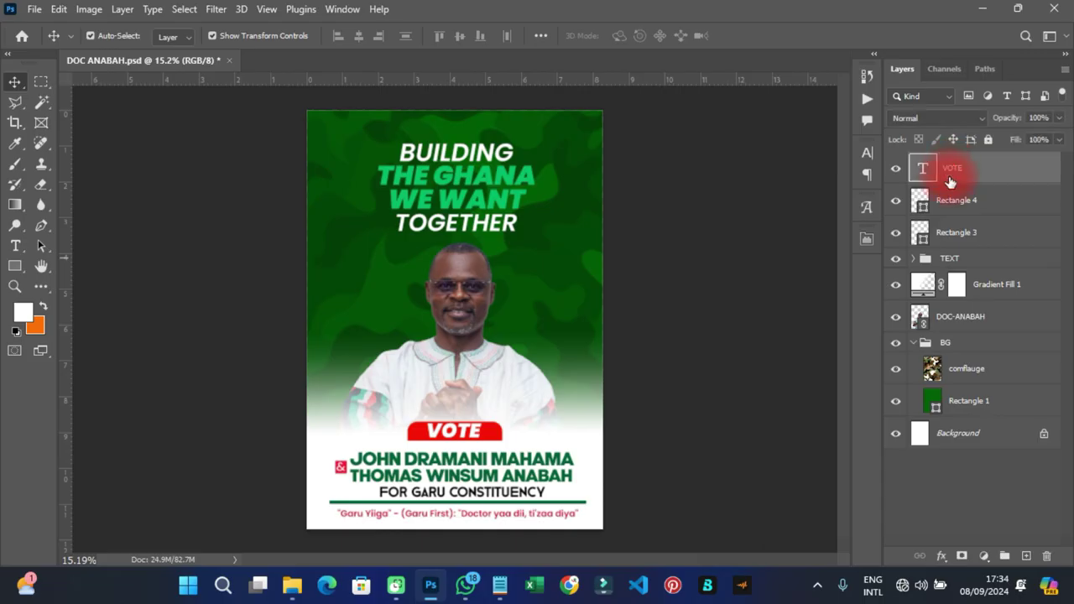
{"action": "left_click", "coordinate": [453, 509]}
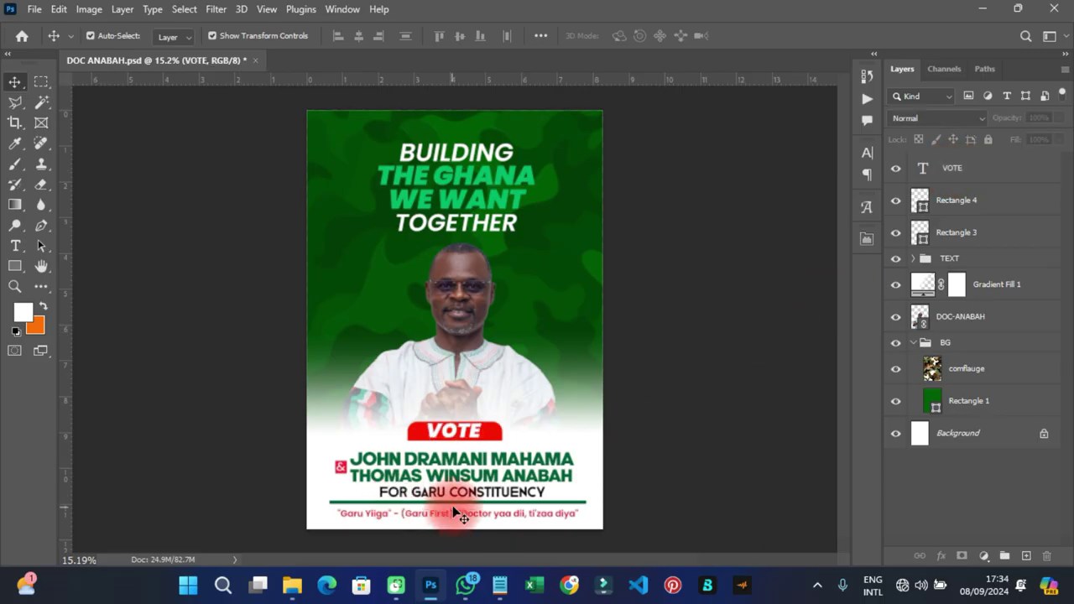
{"action": "scroll", "coordinate": [453, 511], "scroll_direction": "up", "scroll_amount": 3}
Recolour the Garu Yiiga slogan text to pure red ff0000 via the Character panel
{"action": "left_click", "coordinate": [509, 537]}
{"action": "left_click", "coordinate": [868, 152]}
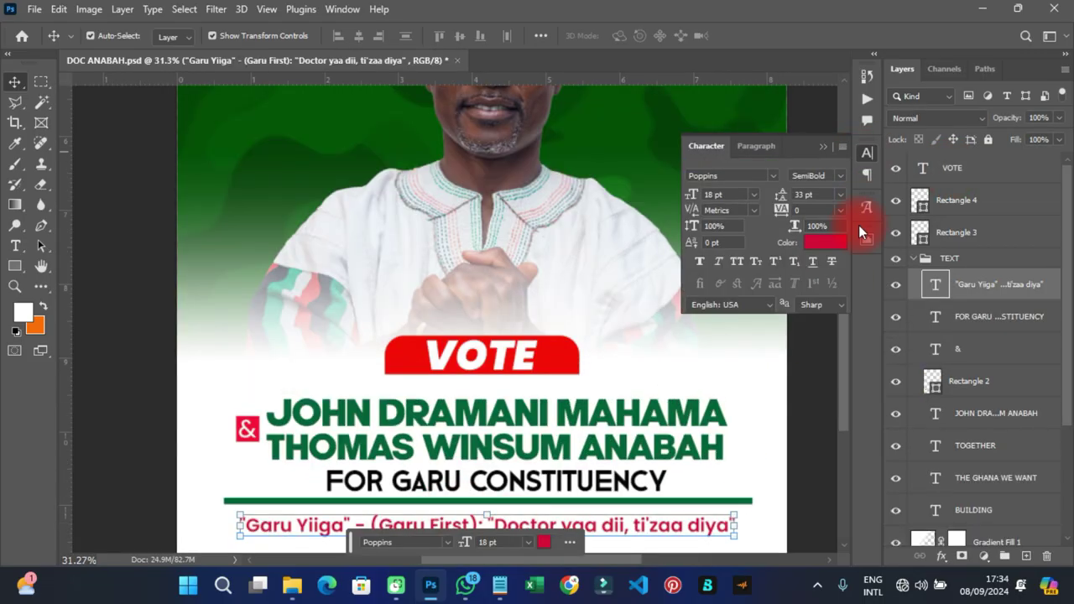
{"action": "left_click", "coordinate": [820, 248]}
{"action": "left_click", "coordinate": [993, 255]}
{"action": "left_click", "coordinate": [861, 153]}
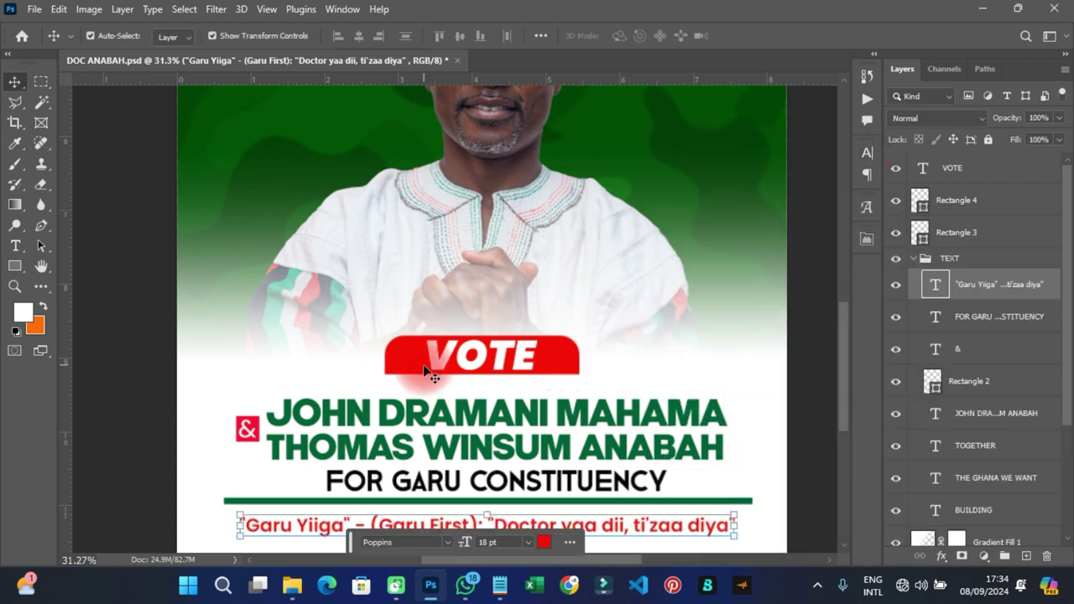
{"action": "scroll", "coordinate": [430, 376], "scroll_direction": "down", "scroll_amount": 2}
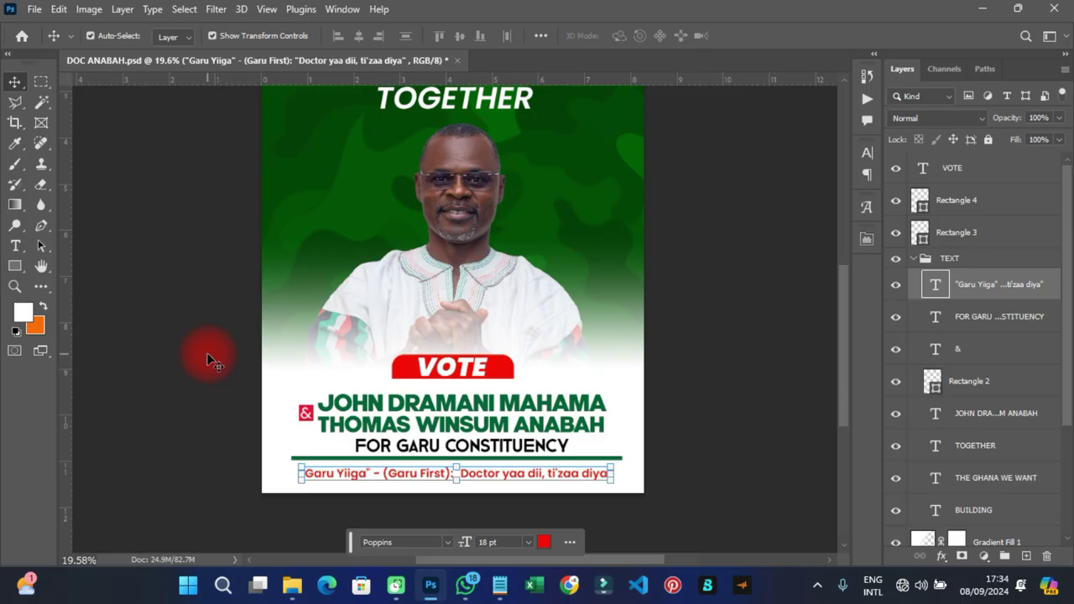
{"action": "left_click", "coordinate": [206, 353]}
{"action": "scroll", "coordinate": [340, 403], "scroll_direction": "up", "scroll_amount": 2}
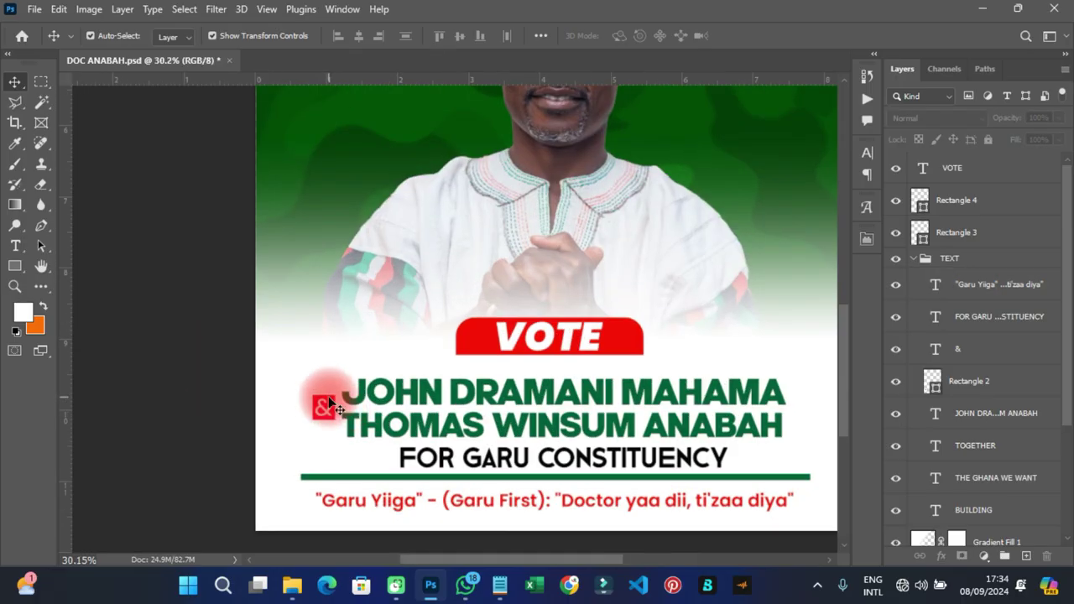
Fill the Rectangle 2 box behind the ampersand with pure red ff0000
{"action": "left_click", "coordinate": [938, 388]}
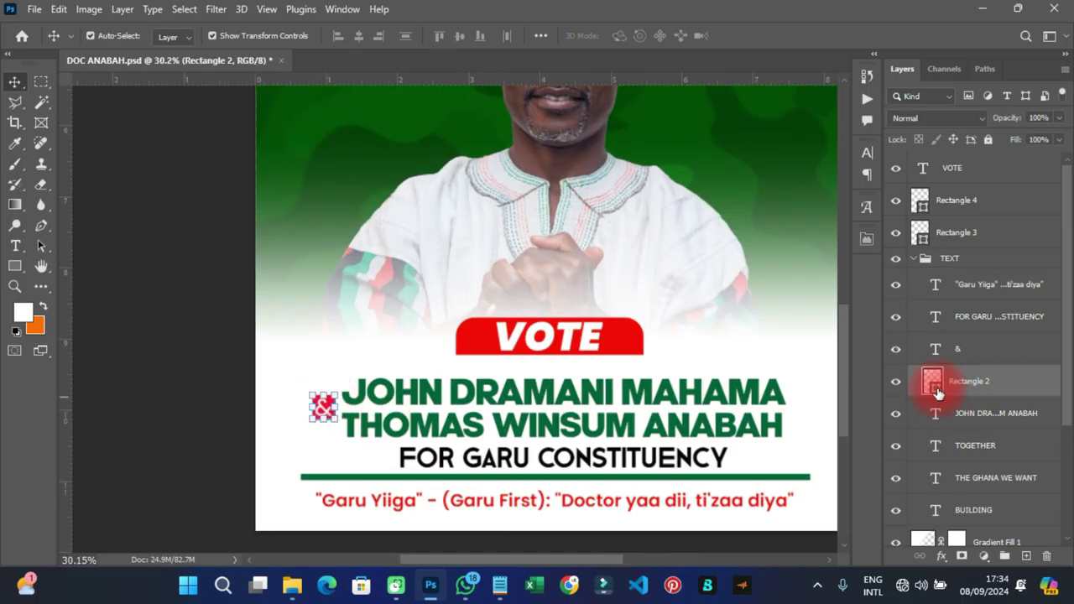
{"action": "double_click", "coordinate": [937, 388]}
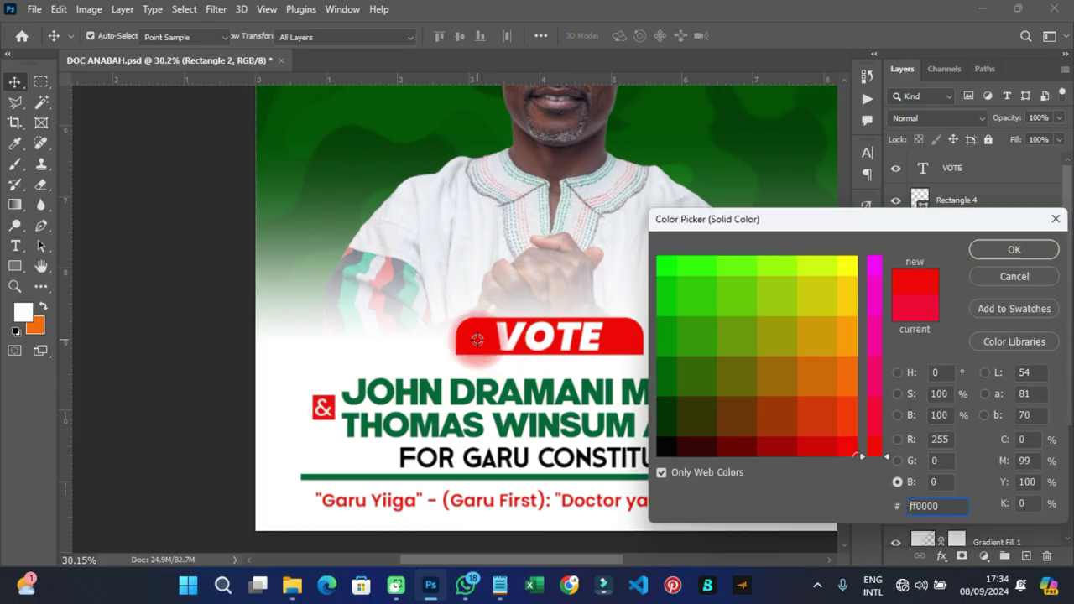
{"action": "left_click", "coordinate": [999, 247]}
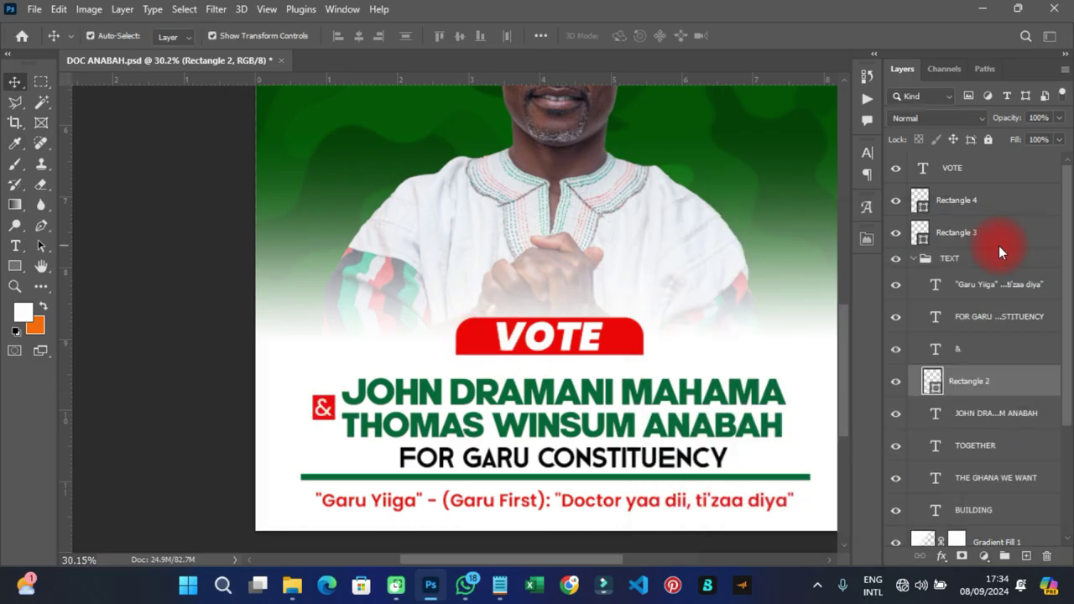
Save DOC ANABAH with Ctrl+S
{"action": "scroll", "coordinate": [334, 335], "scroll_direction": "down", "scroll_amount": 2}
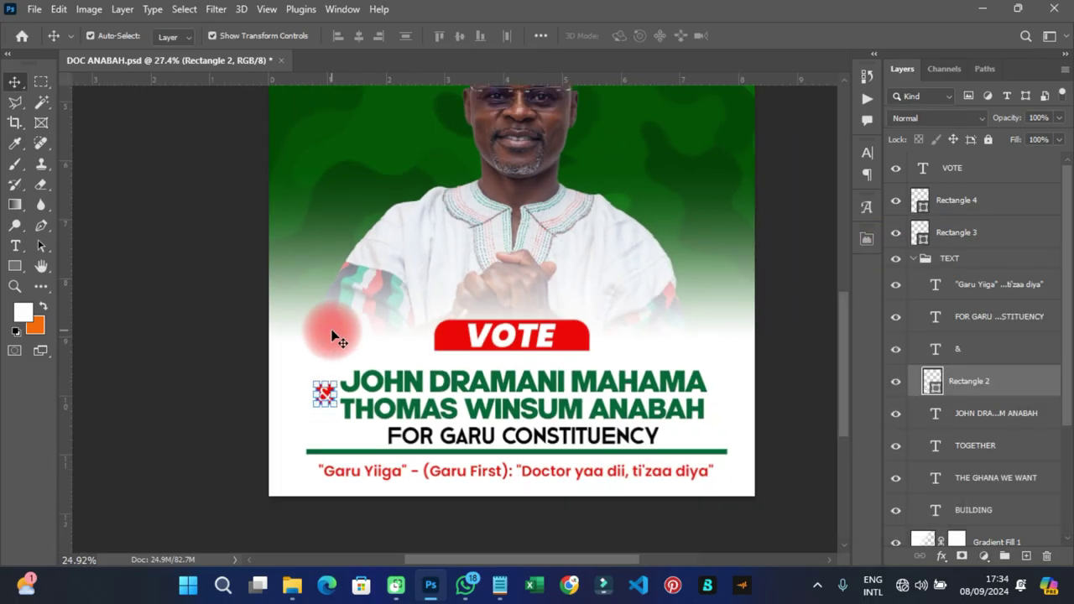
{"action": "scroll", "coordinate": [515, 383], "scroll_direction": "down", "scroll_amount": 3}
{"action": "scroll", "coordinate": [515, 383], "scroll_direction": "up", "scroll_amount": 1}
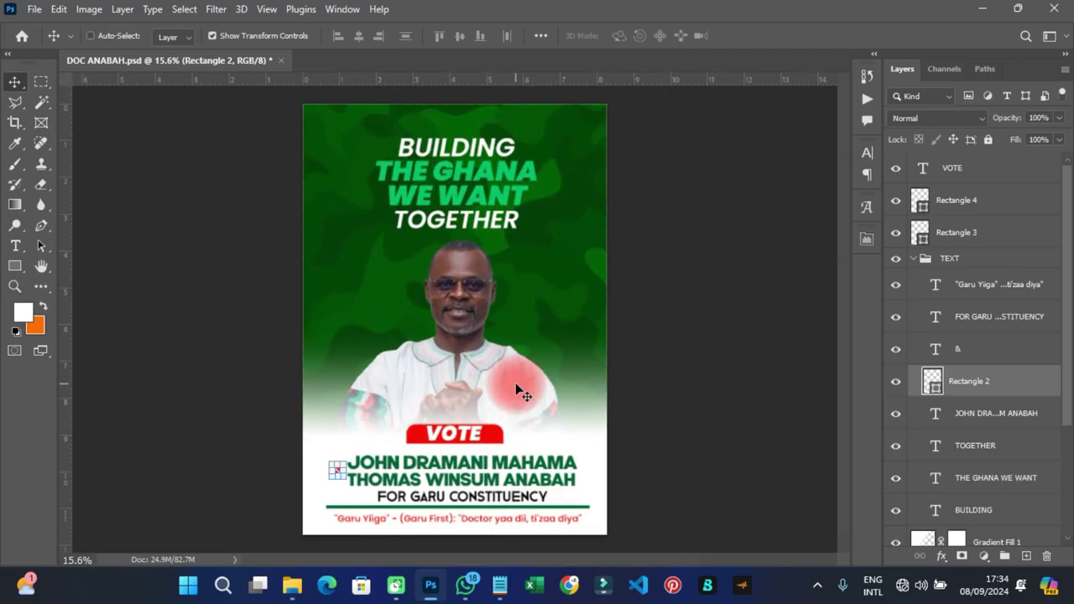
{"action": "key", "text": "ctrl+s"}
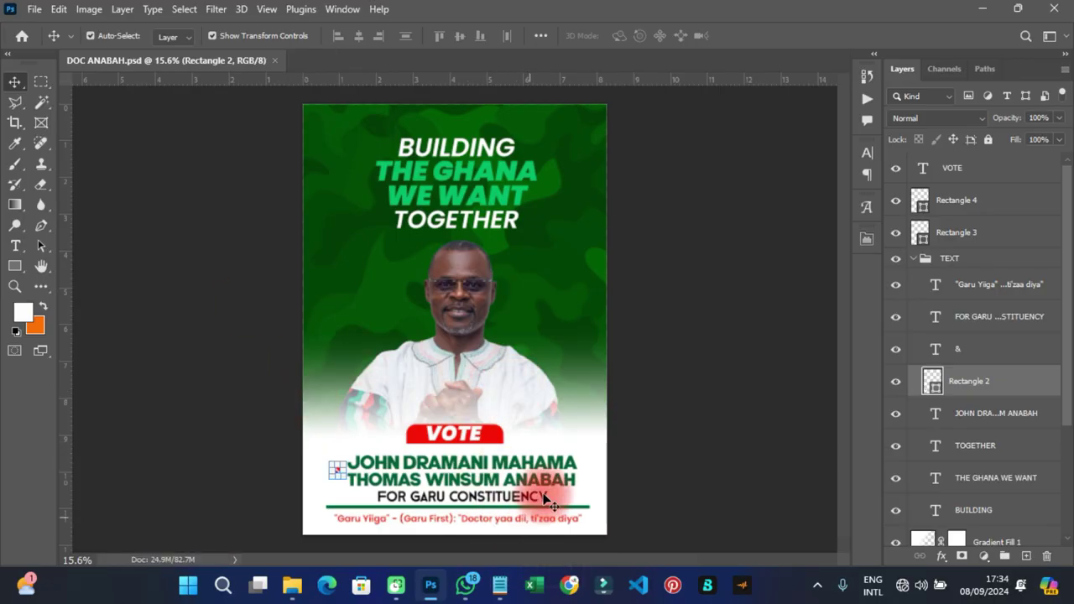
{"action": "left_click", "coordinate": [494, 503]}
{"action": "scroll", "coordinate": [482, 502], "scroll_direction": "down", "scroll_amount": 1}
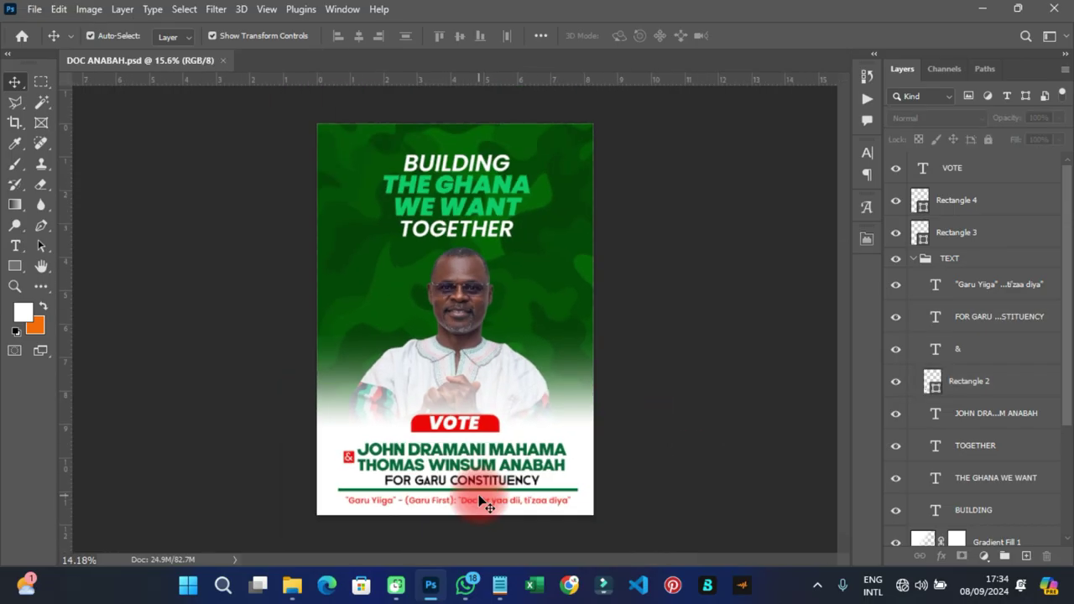
{"action": "scroll", "coordinate": [481, 499], "scroll_direction": "up", "scroll_amount": 2}
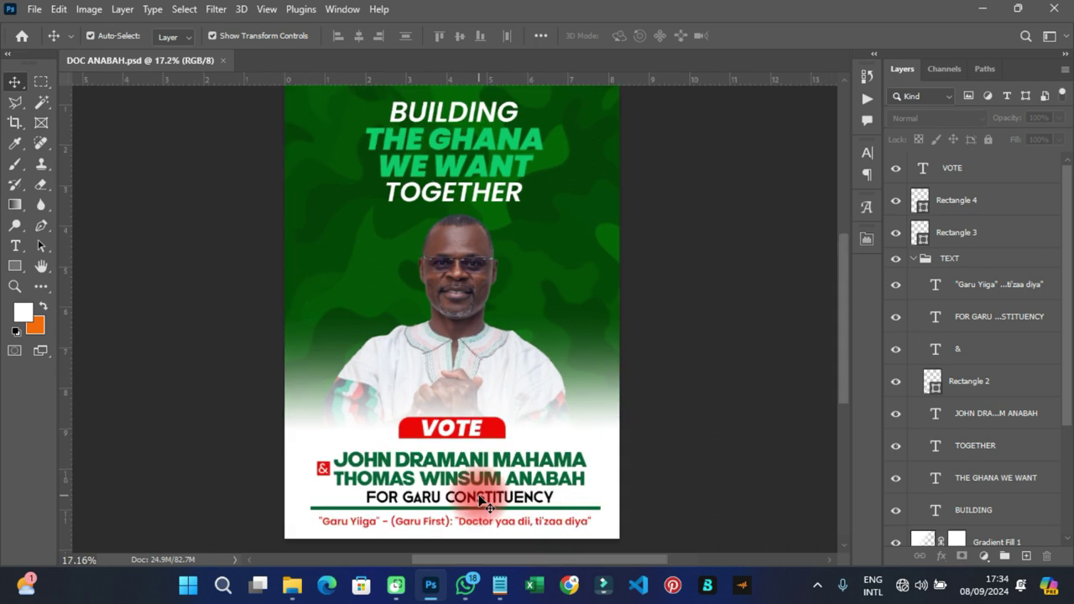